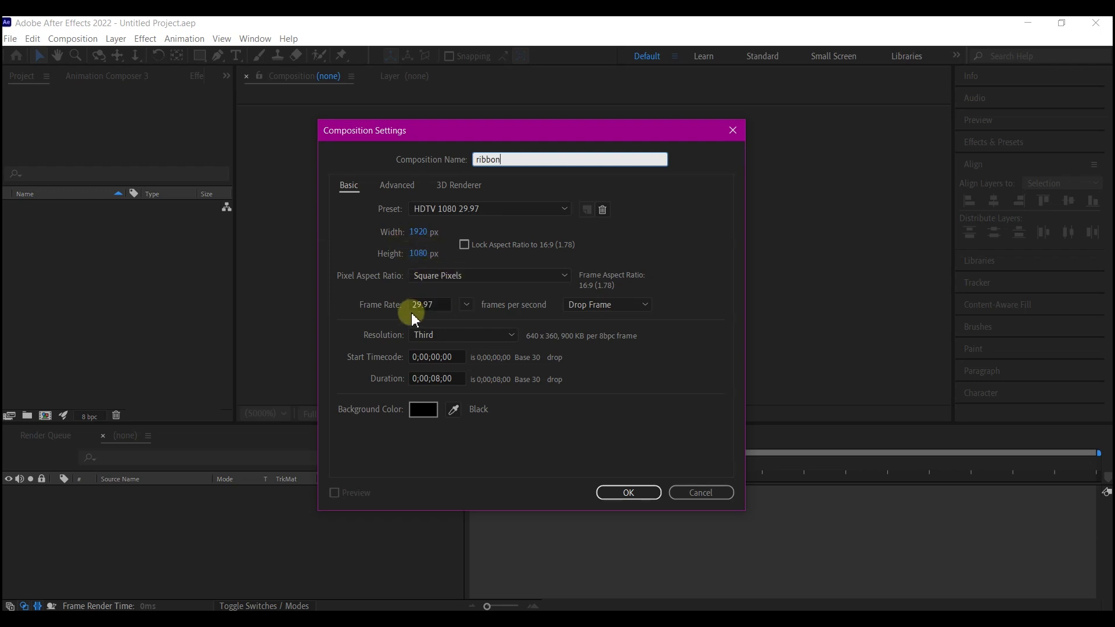
Step: Set the ribbon composition's duration to 0;00;00;10 and create it at 1920×1080, 29.97 fps
left_click(457, 379)
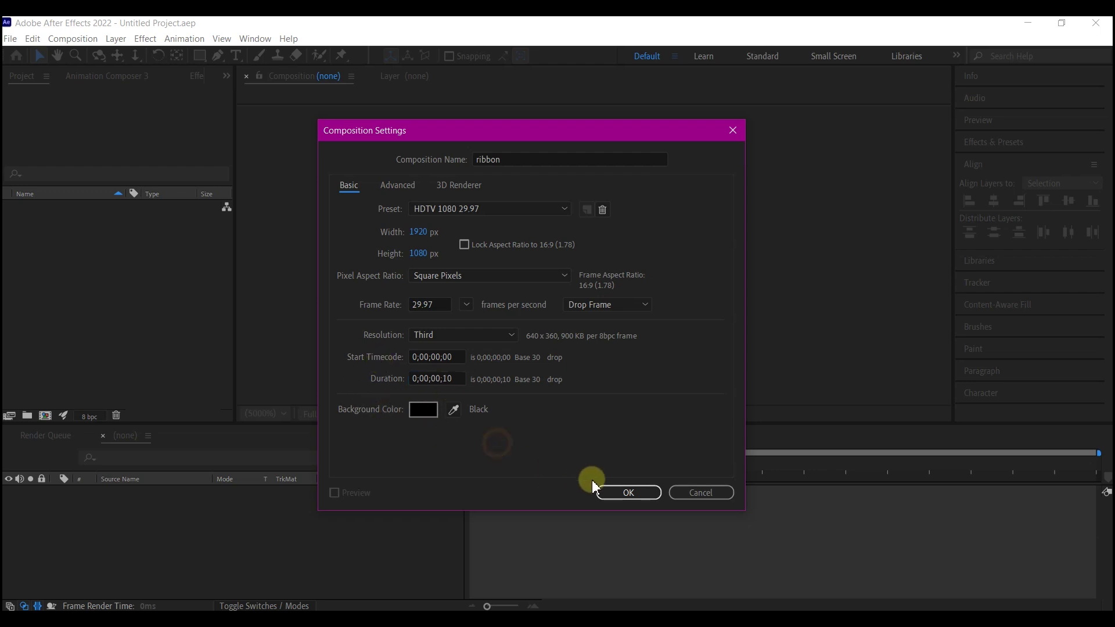
left_click(645, 495)
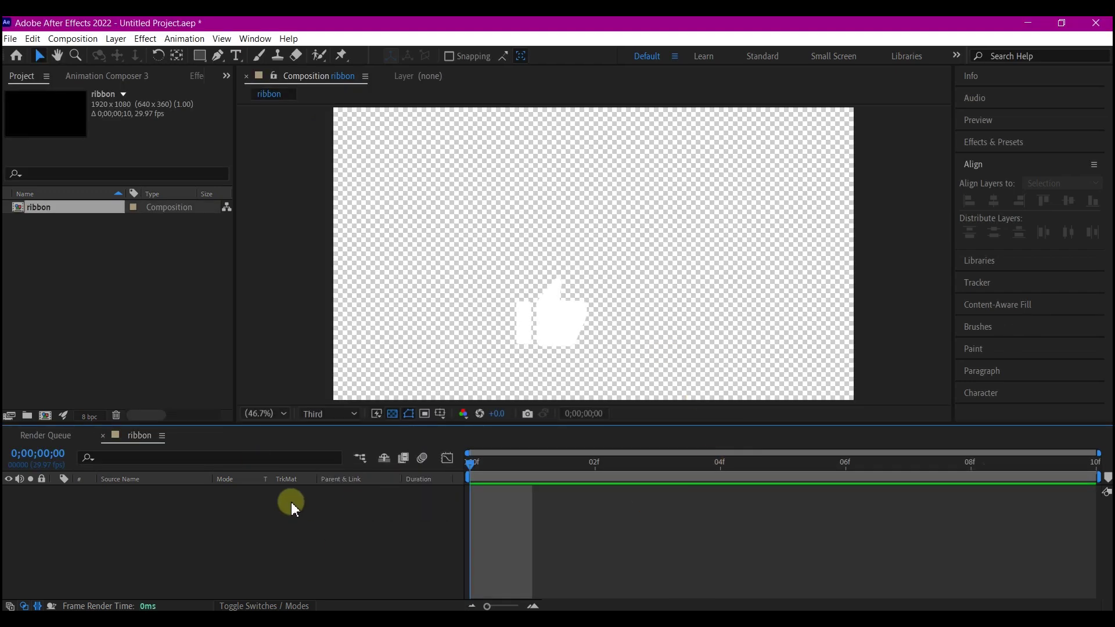
Step: On a black background, draw a wide red rectangle across the top with a thin strip above it
left_click(393, 413)
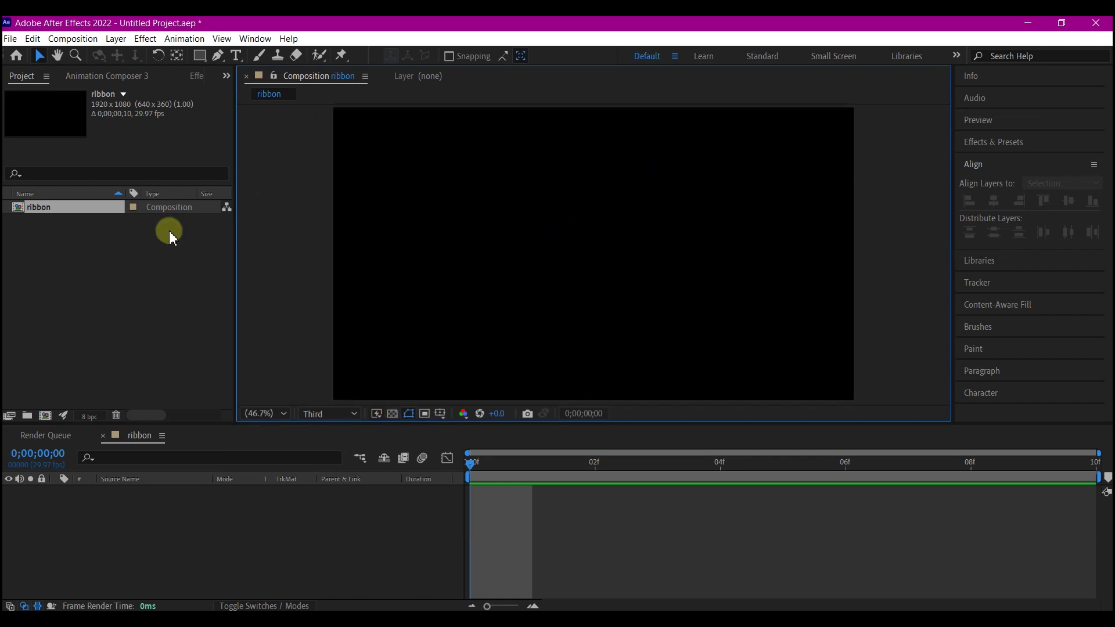
left_click(200, 57)
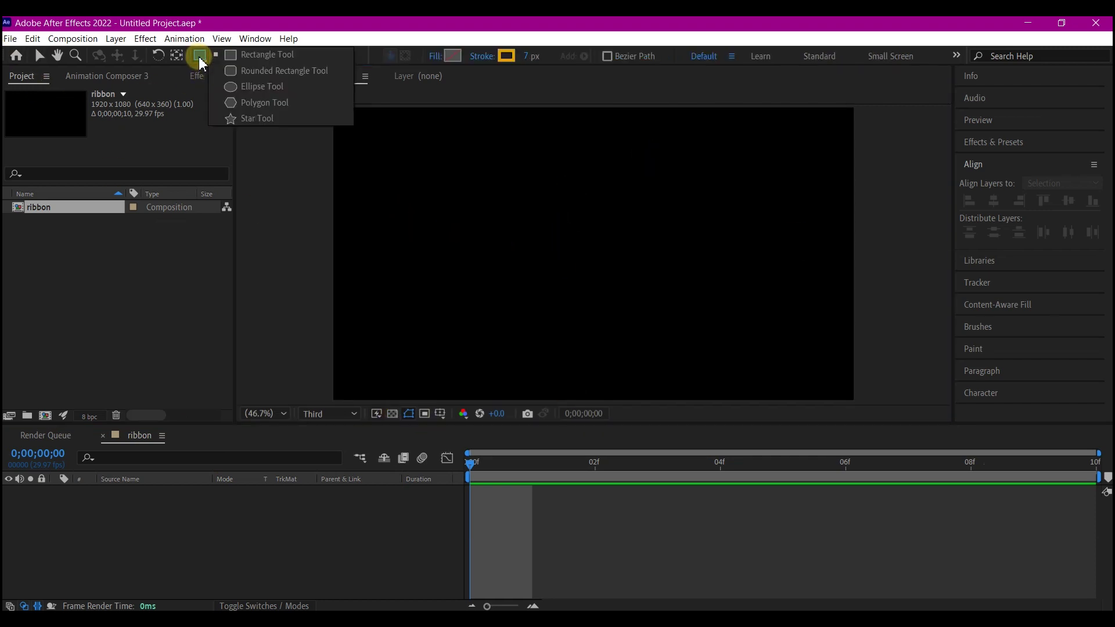
left_click(241, 54)
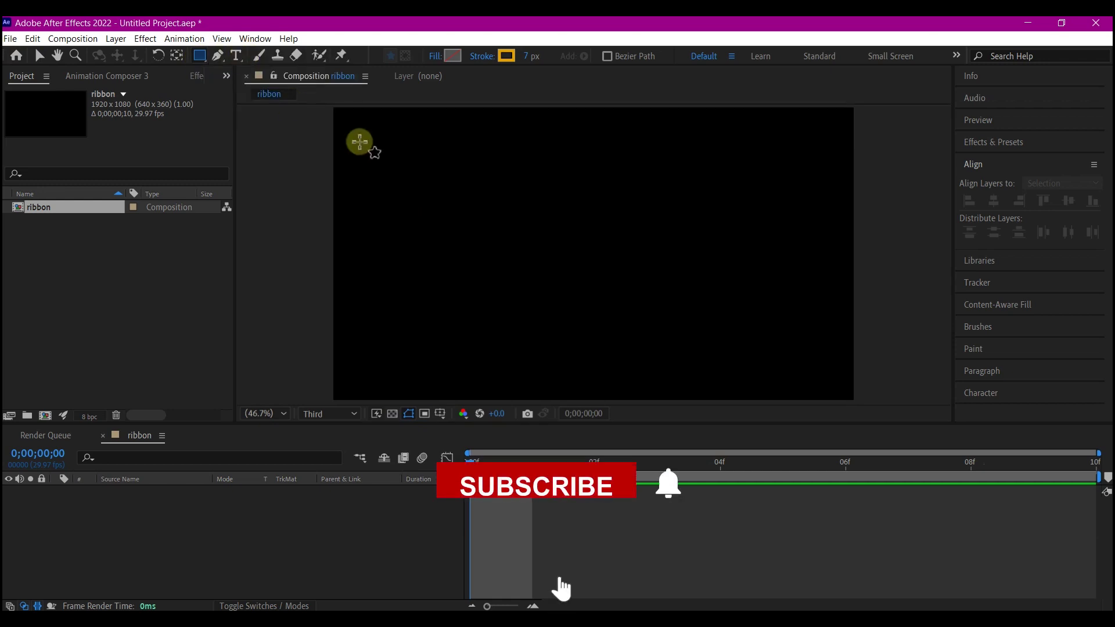
left_click_drag(327, 131, 861, 155)
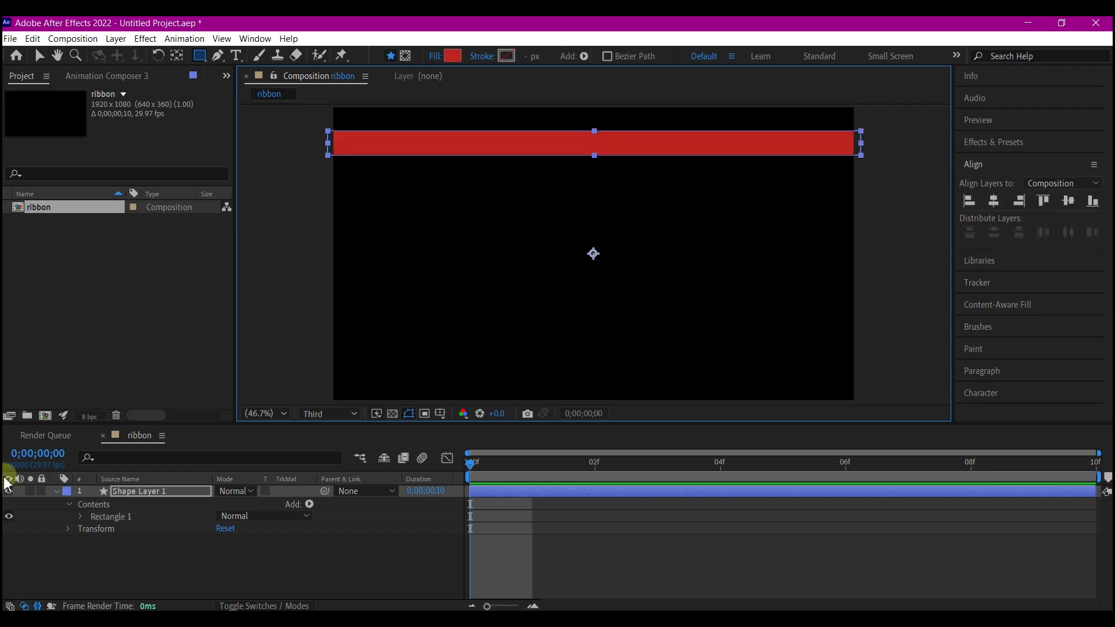
left_click(132, 494)
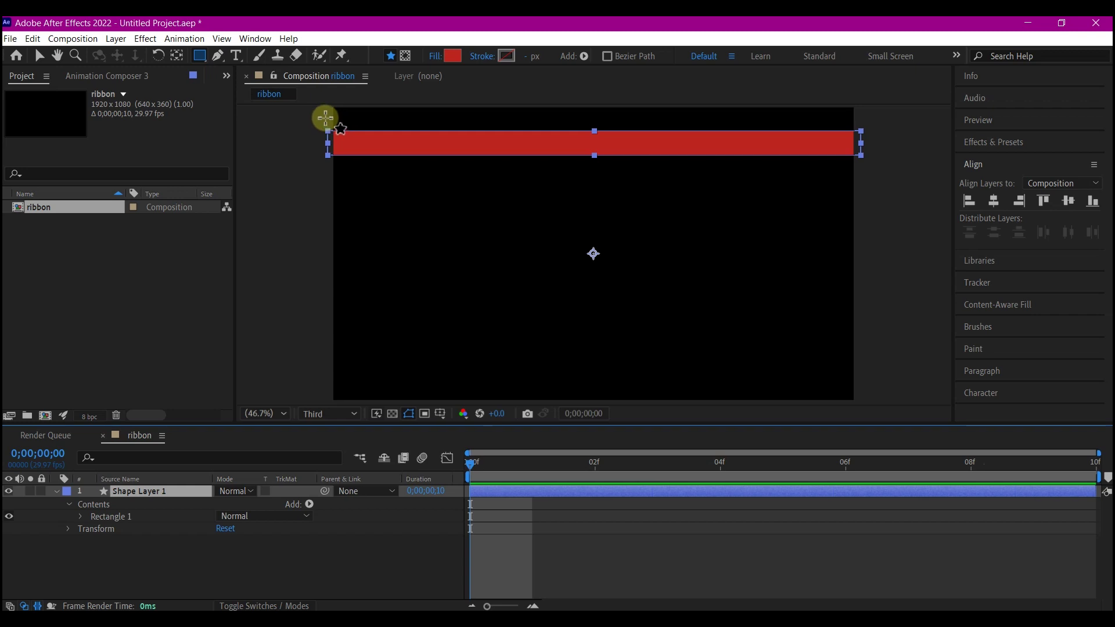
left_click_drag(325, 118, 864, 123)
Step: Centre the anchor on the bars, raise them above the frame and keyframe Position at frame 0
key("v")
left_click(56, 492)
left_click(133, 493)
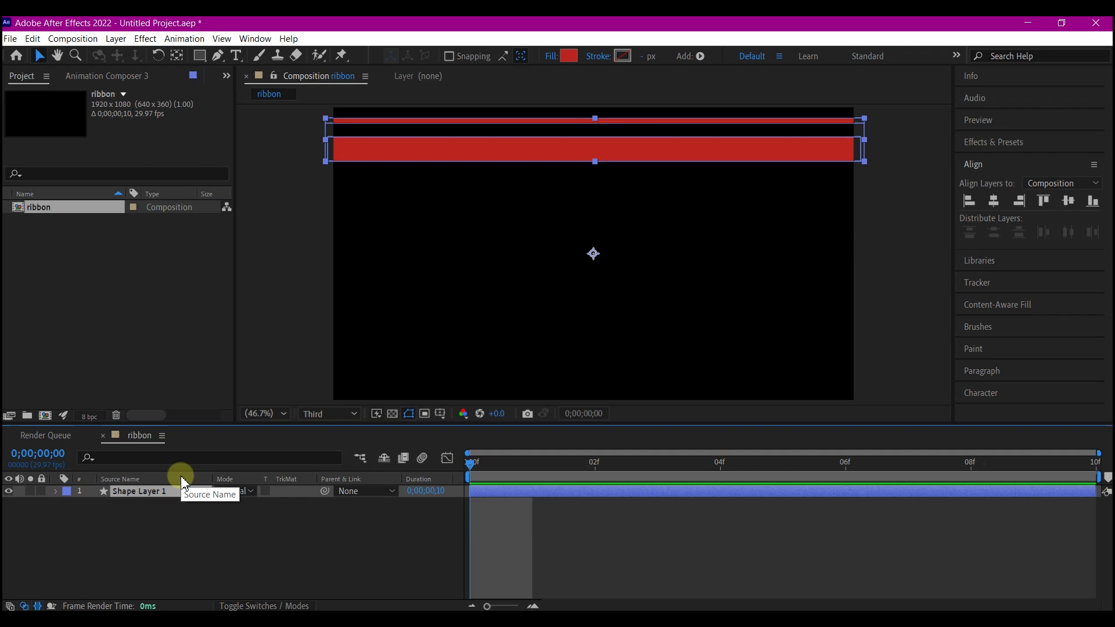
key("p")
key("ctrl+alt+Home")
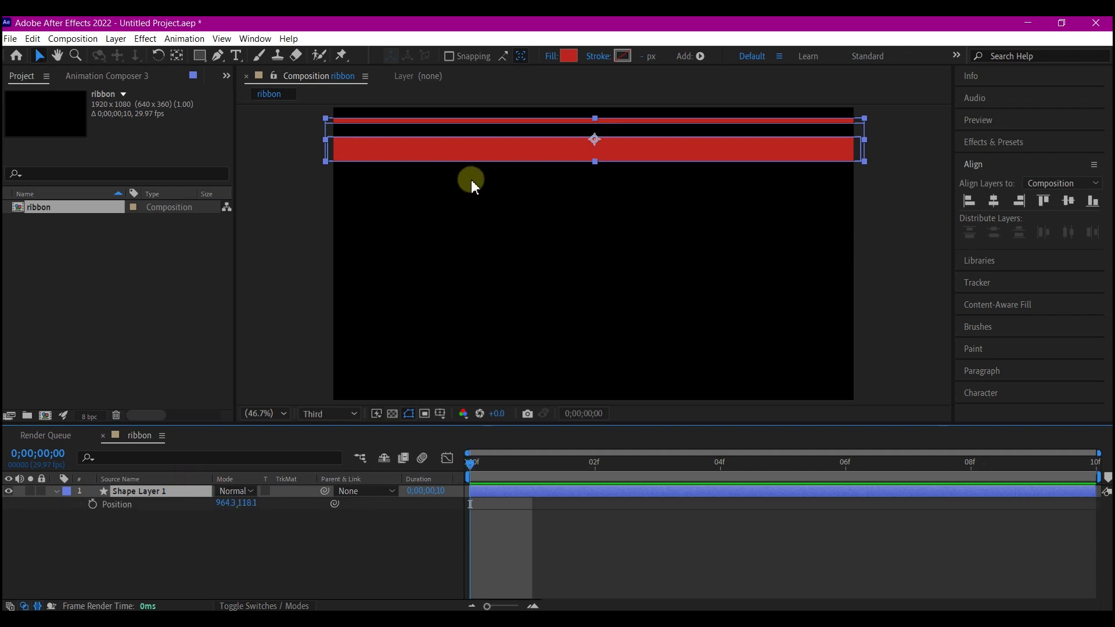
left_click_drag(594, 139, 605, 74)
left_click(92, 504)
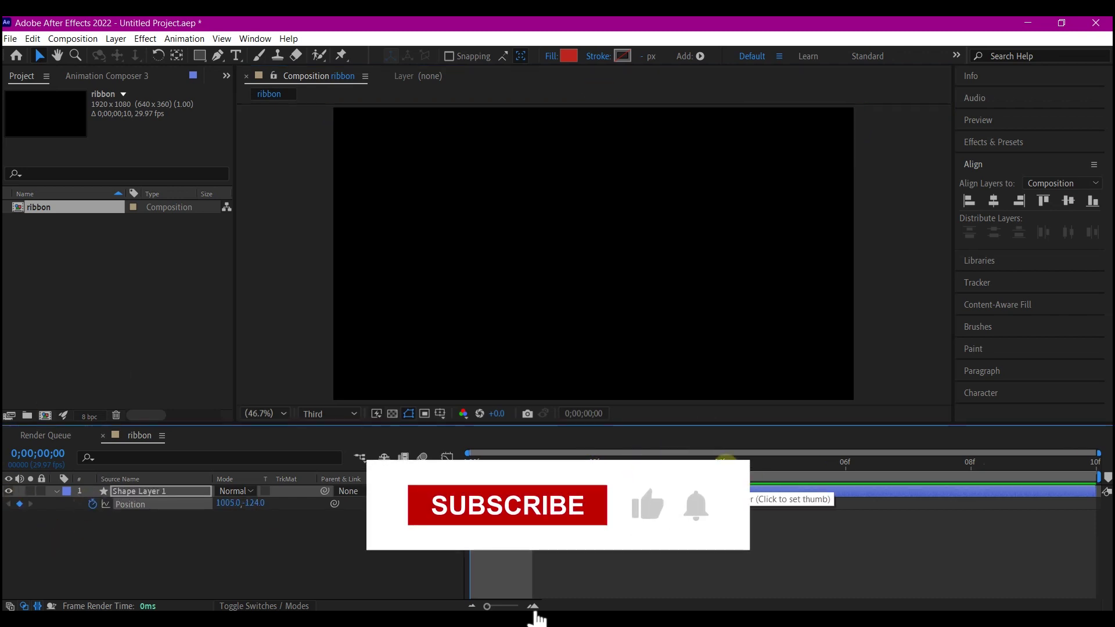
Step: Add a second Position keyframe at frame 2 with the bars moved down into the frame
left_click(720, 462)
left_click(595, 462)
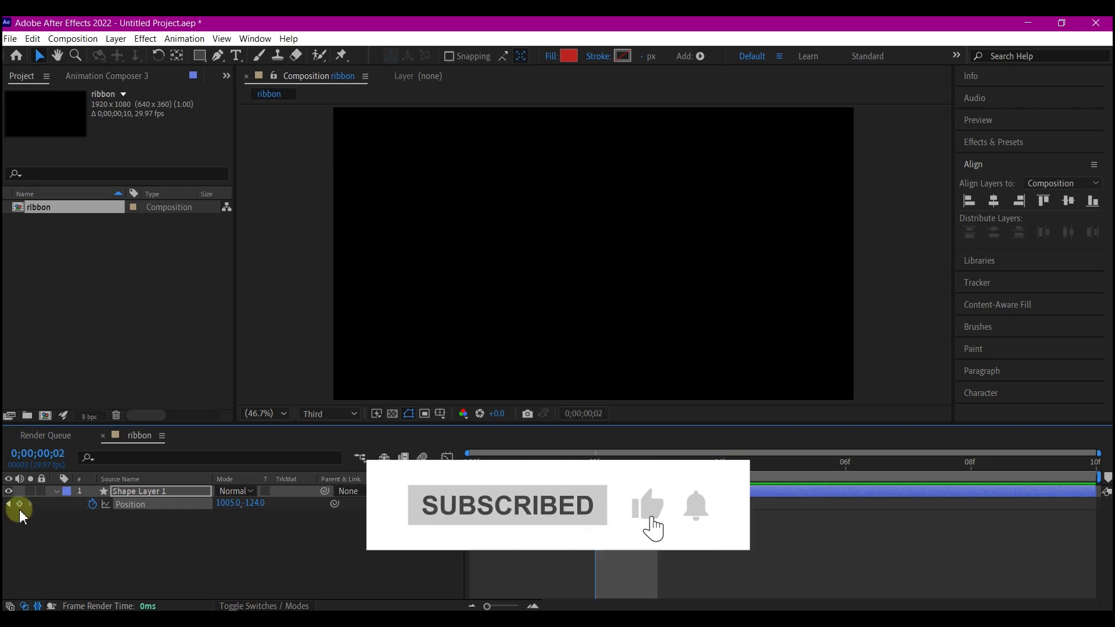
left_click(19, 505)
left_click(511, 240)
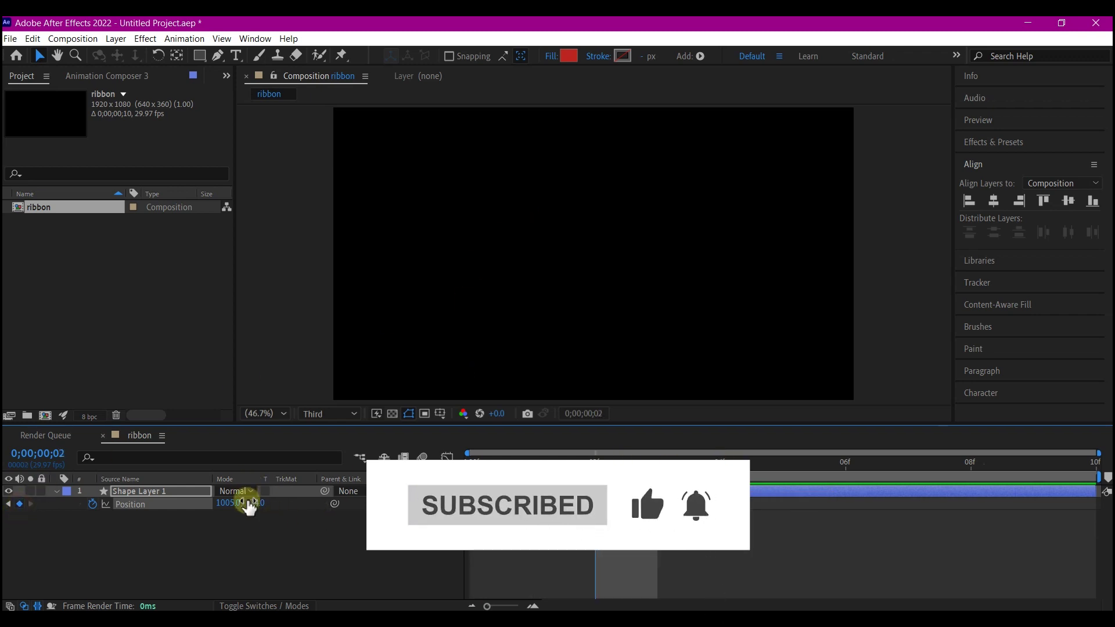
left_click_drag(244, 503, 1105, 416)
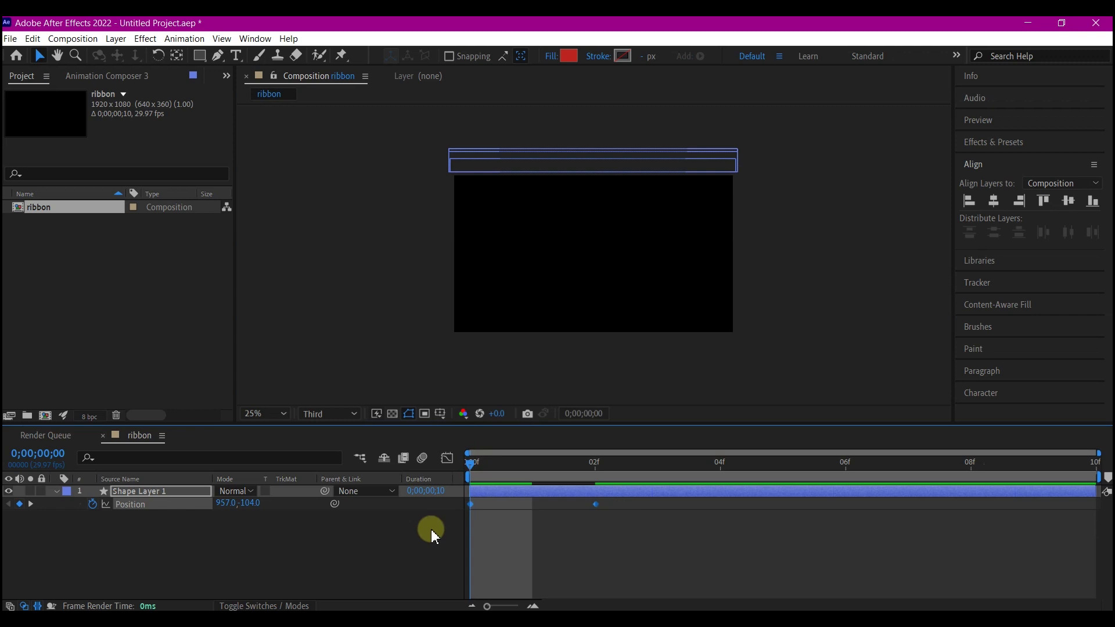
Step: Apply Easy Ease to the Position keyframes and shift the second keyframe to about 3 seconds
left_click(471, 506)
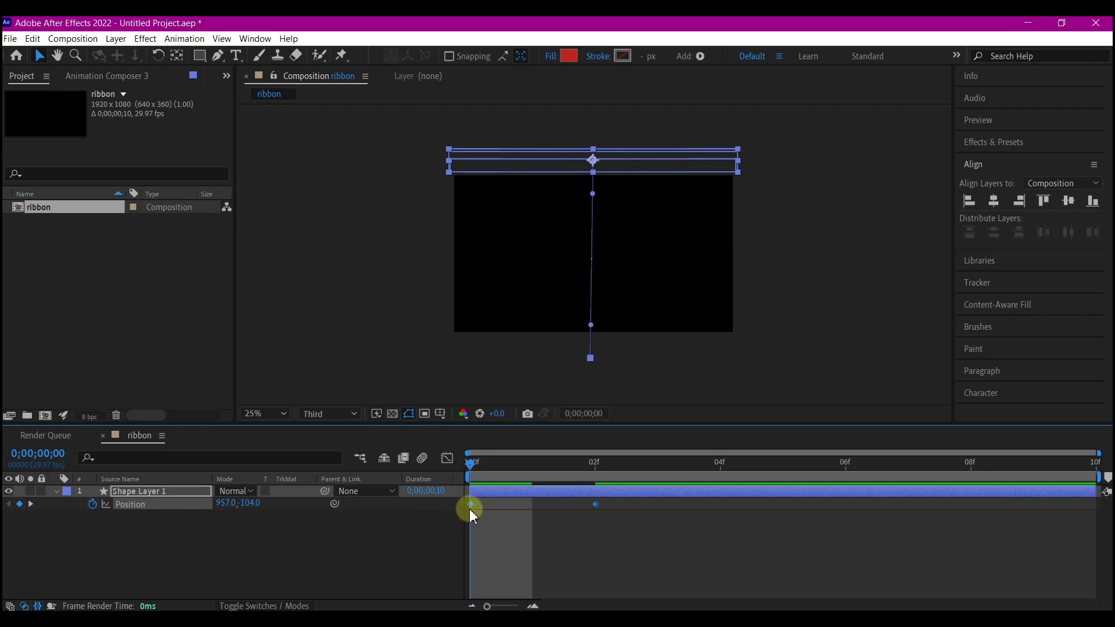
right_click(471, 510)
mouse_move(499, 496)
left_click(672, 399)
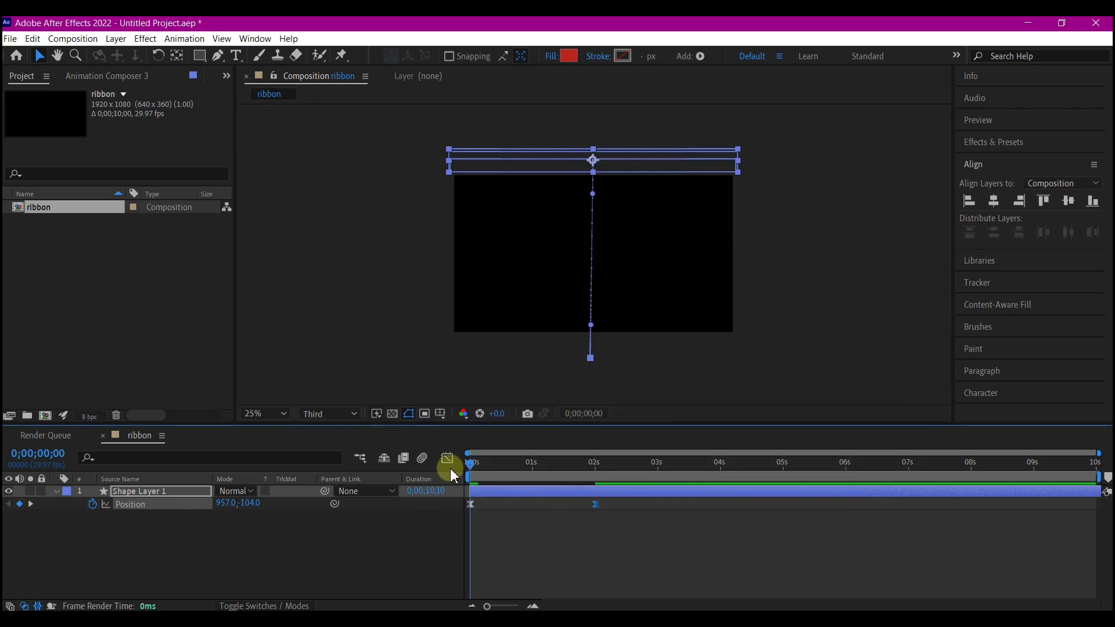
key("space")
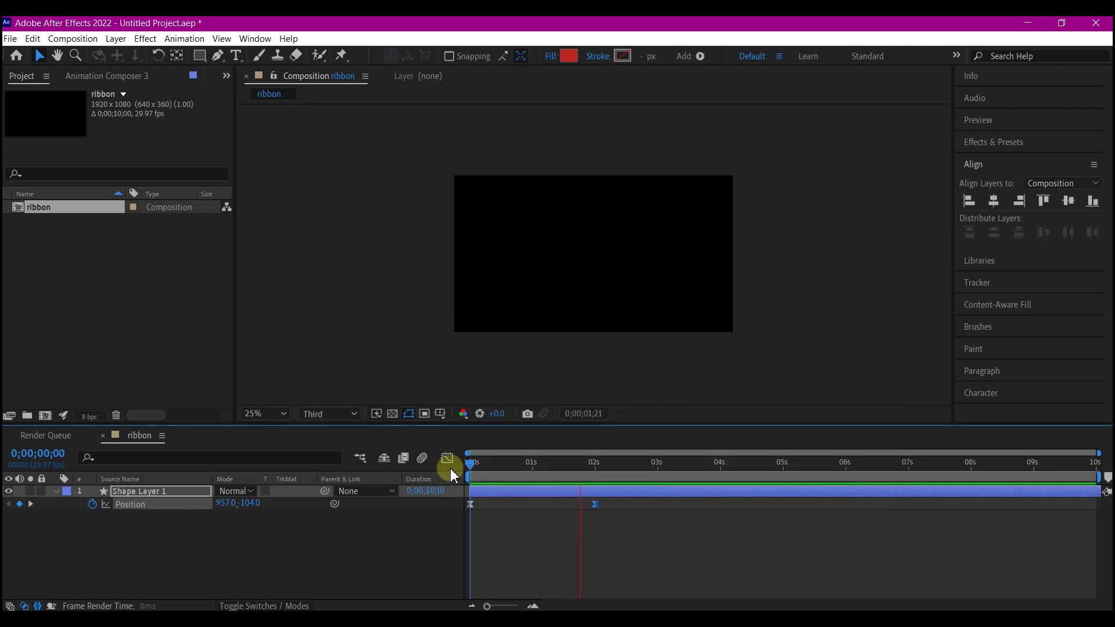
left_click(453, 475)
left_click_drag(596, 504, 658, 508)
left_click_drag(498, 463, 443, 467)
key("space")
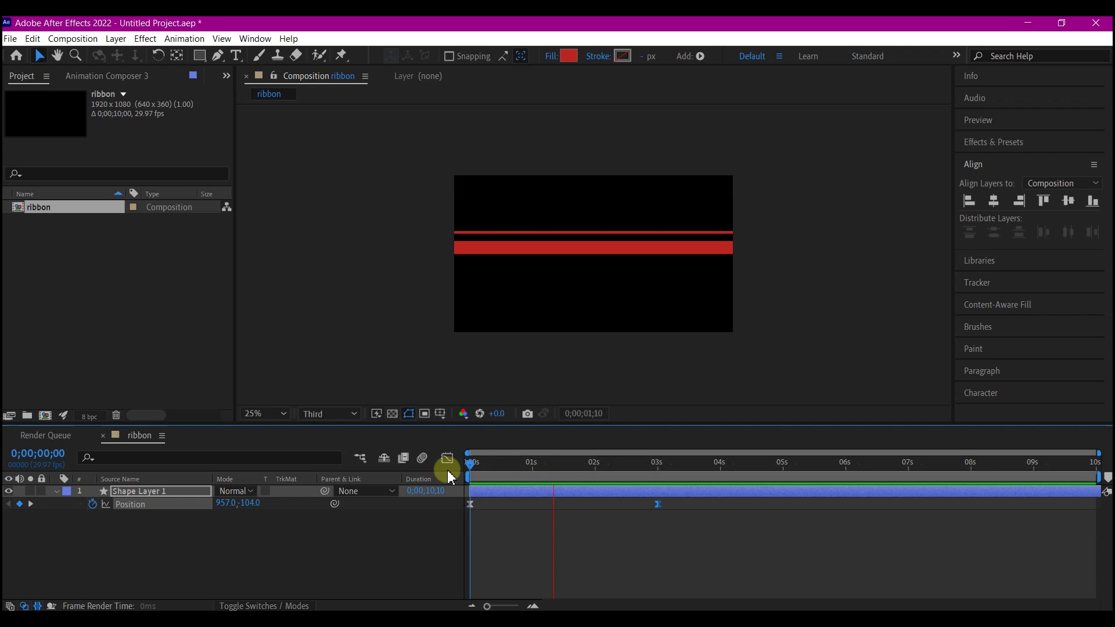
Step: Undo the keyframe shift, then duplicate Shape Layer 1 and offset the copy later in time
key("space")
key("ctrl+z")
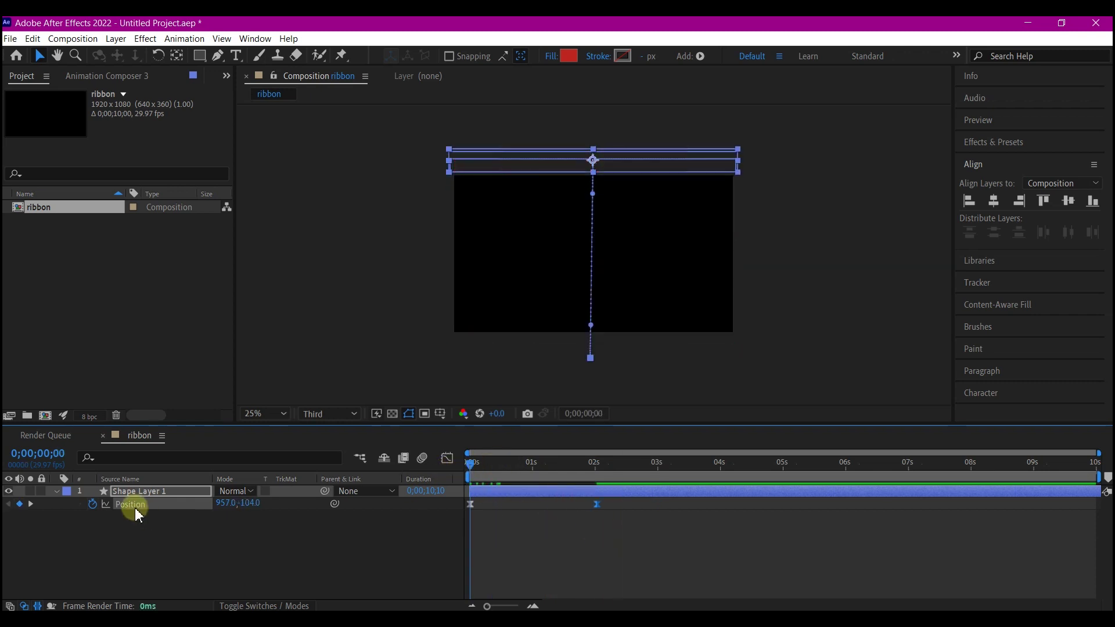
left_click(158, 495)
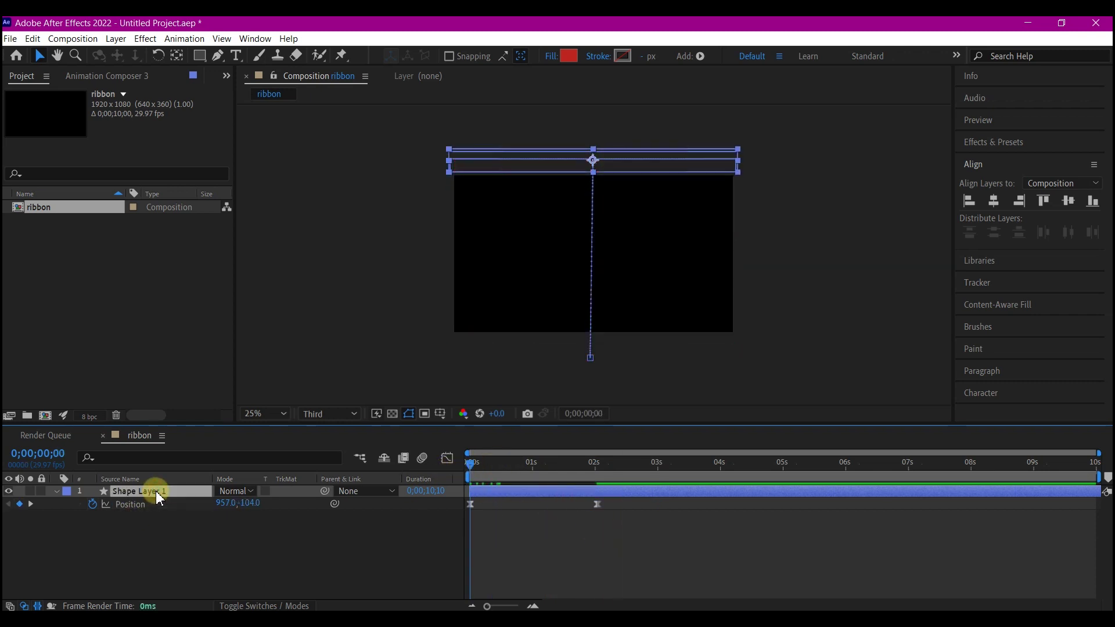
key("ctrl+d")
key("ctrl+d")
key("ctrl+d")
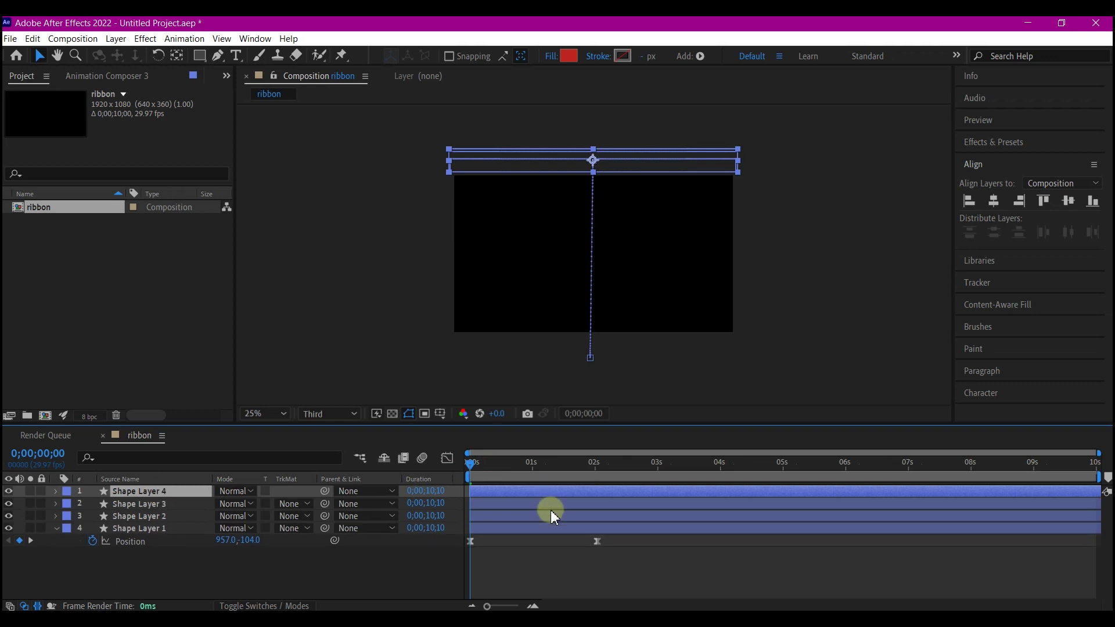
left_click_drag(547, 514, 654, 488)
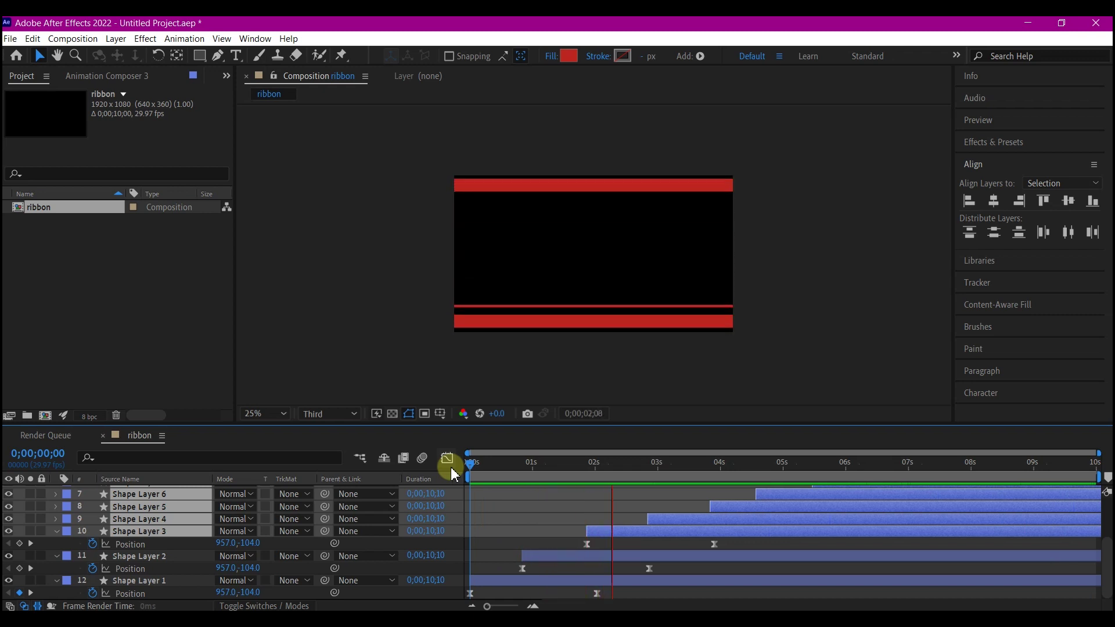
key("space")
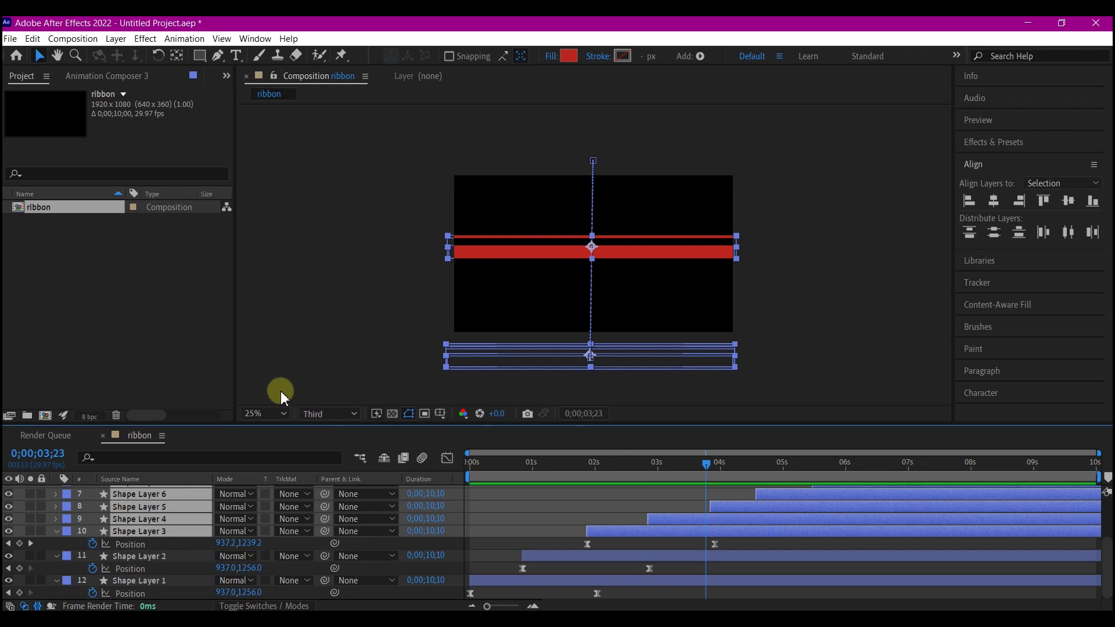
Step: Create a new composition named Globe and set the viewer magnification to Fit
key("ctrl+n")
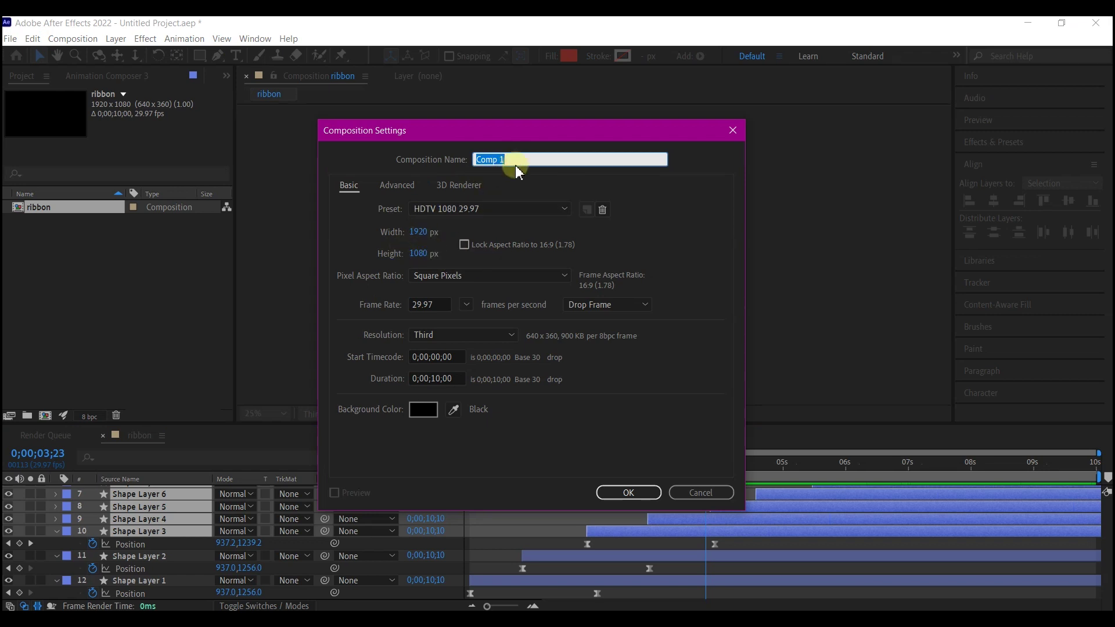
type("Globe")
left_click(628, 494)
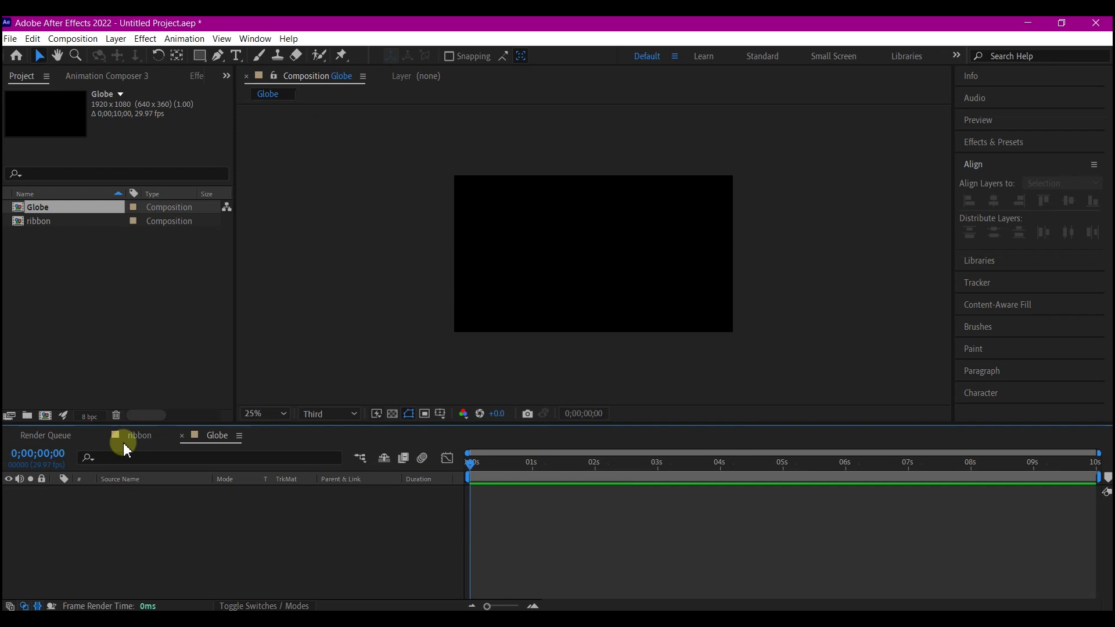
left_click(259, 414)
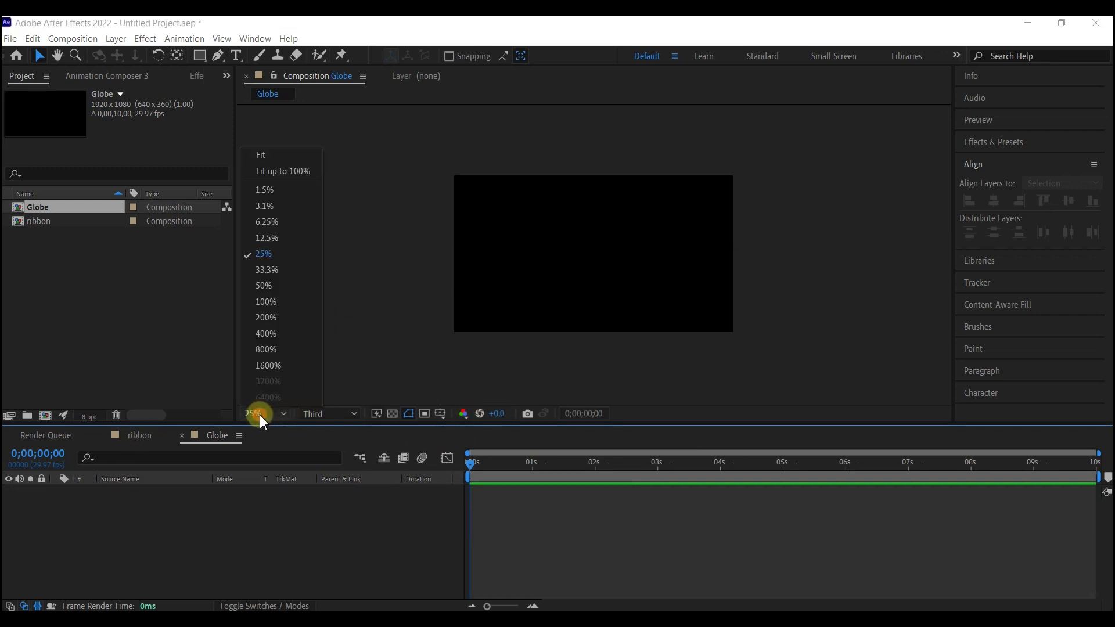
left_click(261, 156)
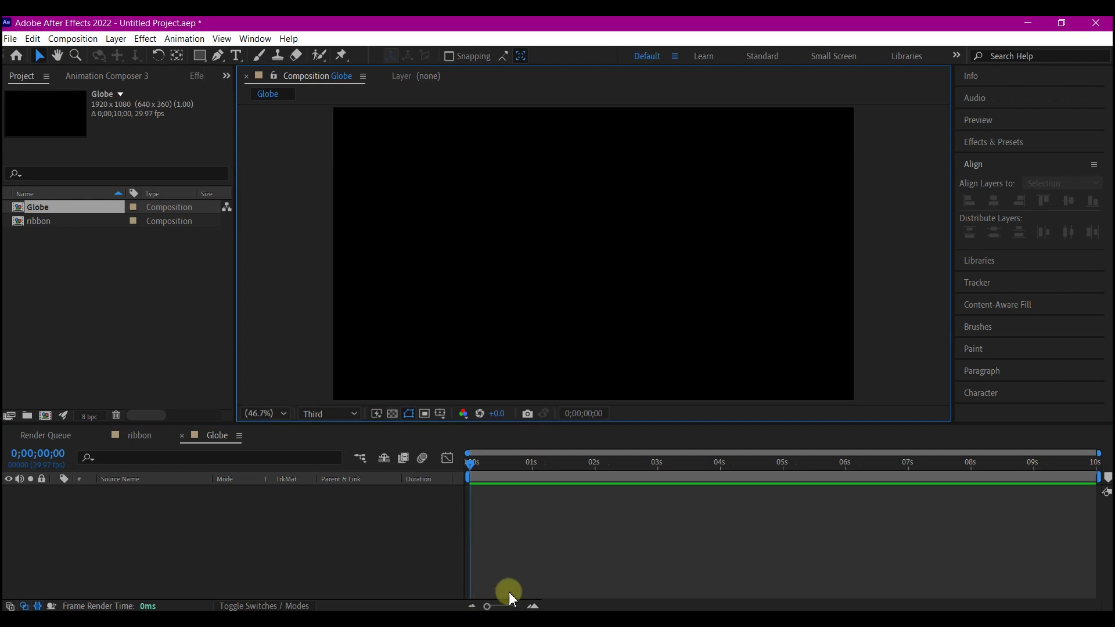
Step: Drag world-map-297446.png from the world globe map folder into After Effects
left_click(334, 619)
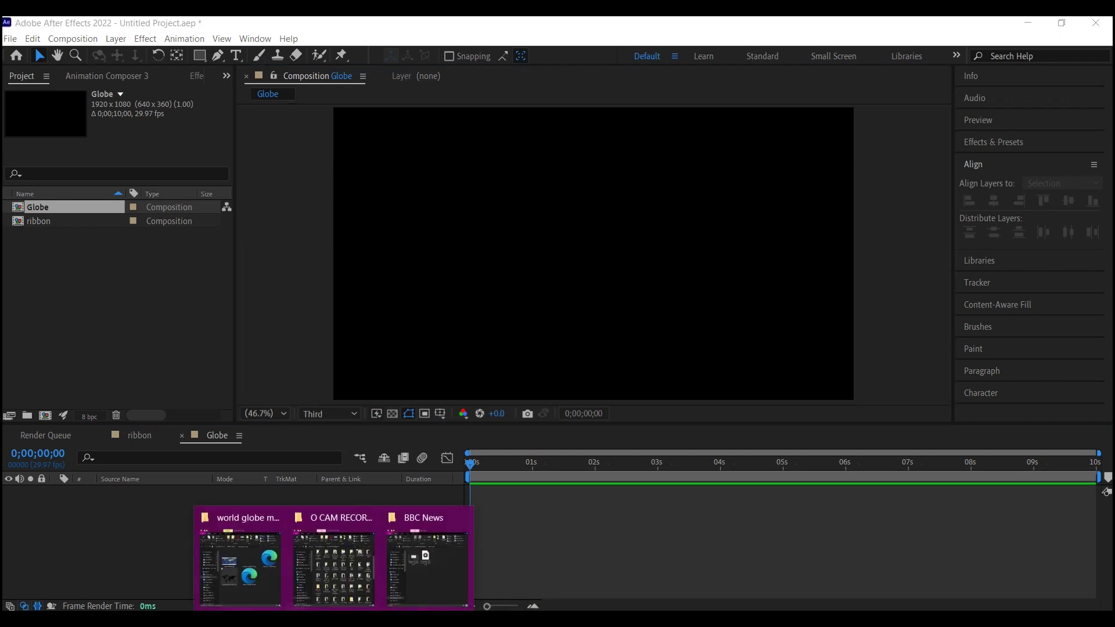
left_click(258, 584)
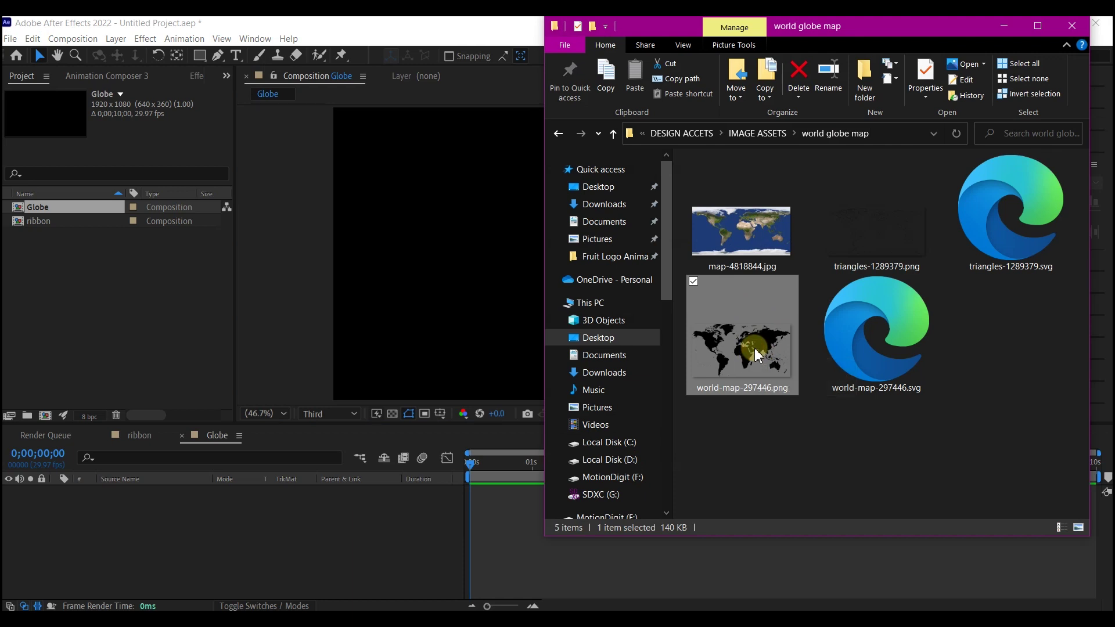
left_click_drag(754, 347, 103, 555)
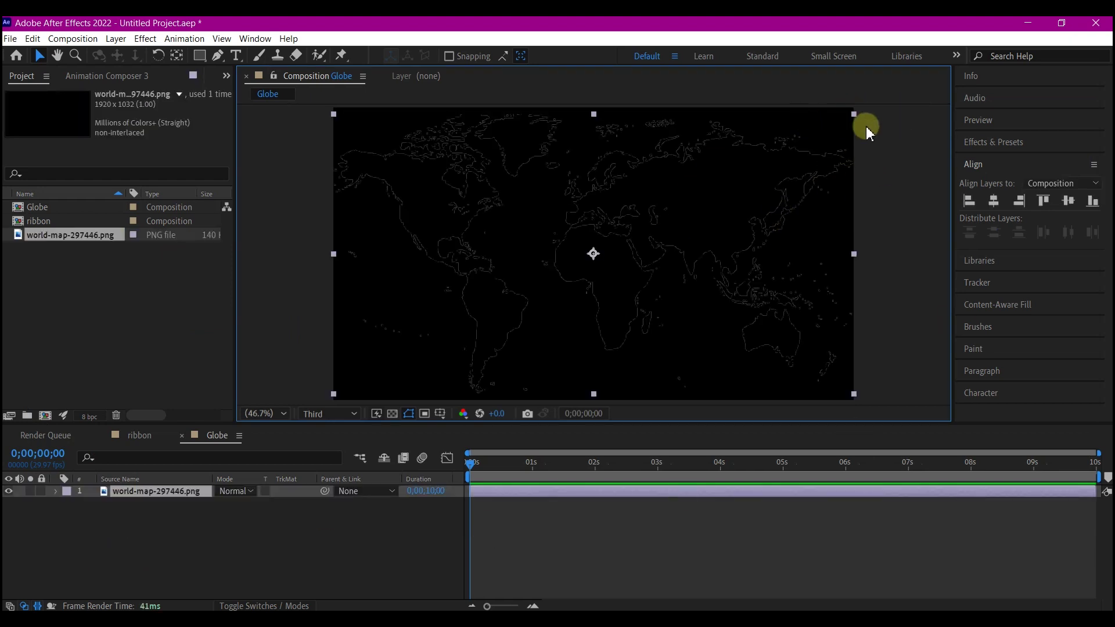
Step: Create a new composition named main with the default HDTV 1080 29.97 fps settings
left_click(393, 413)
left_click(393, 413)
key("ctrl+n")
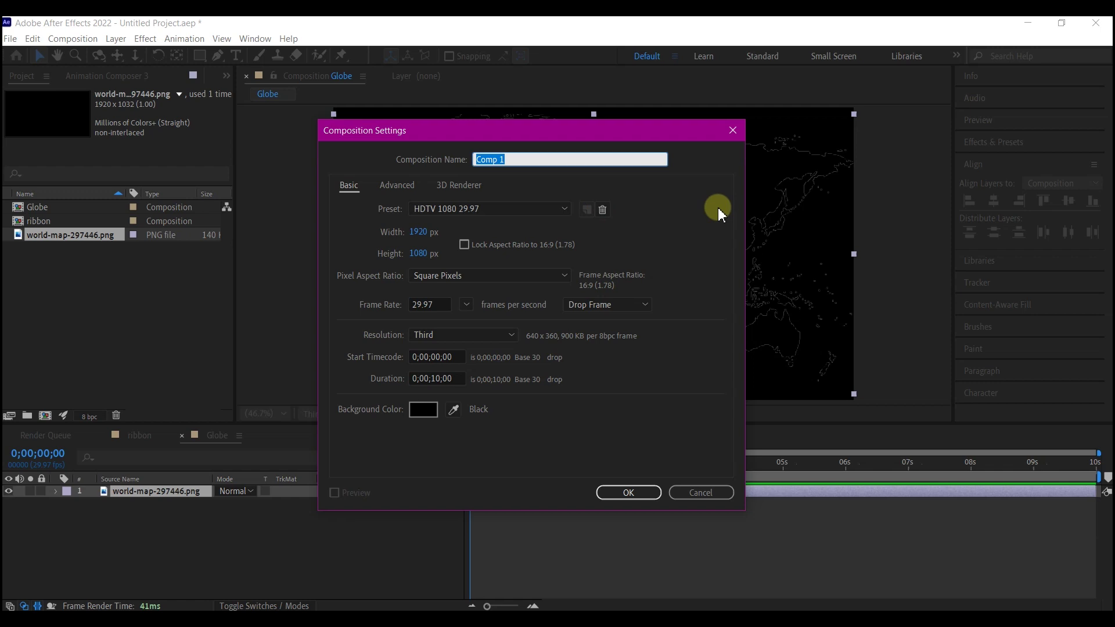
type("main")
left_click(629, 492)
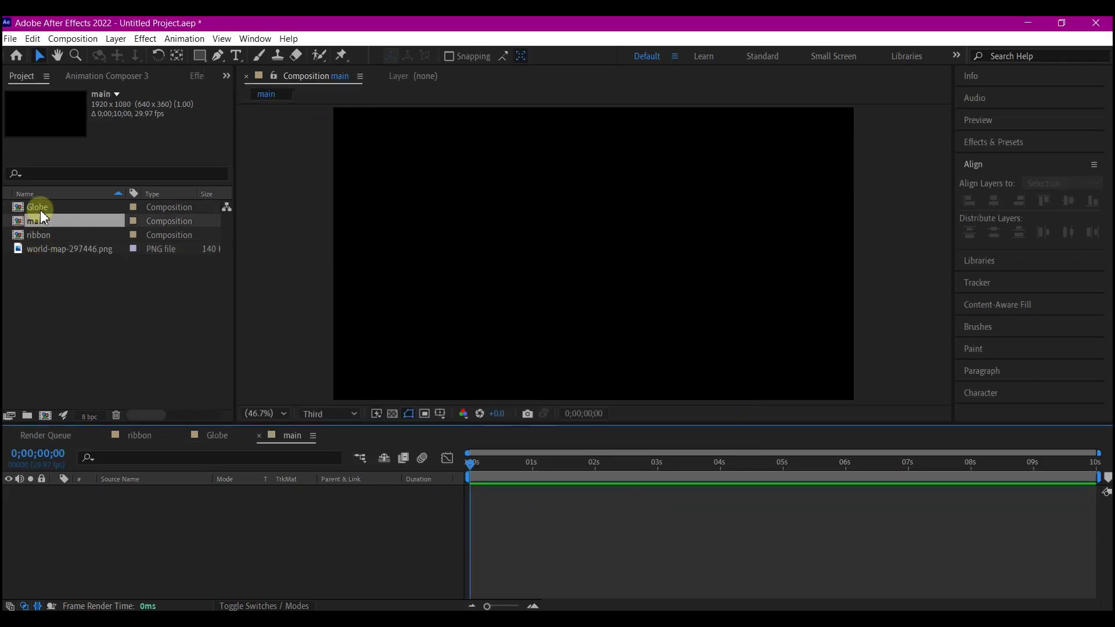
Step: Add the ribbon comp to main and create a new solid layer named bg
left_click_drag(49, 240, 76, 497)
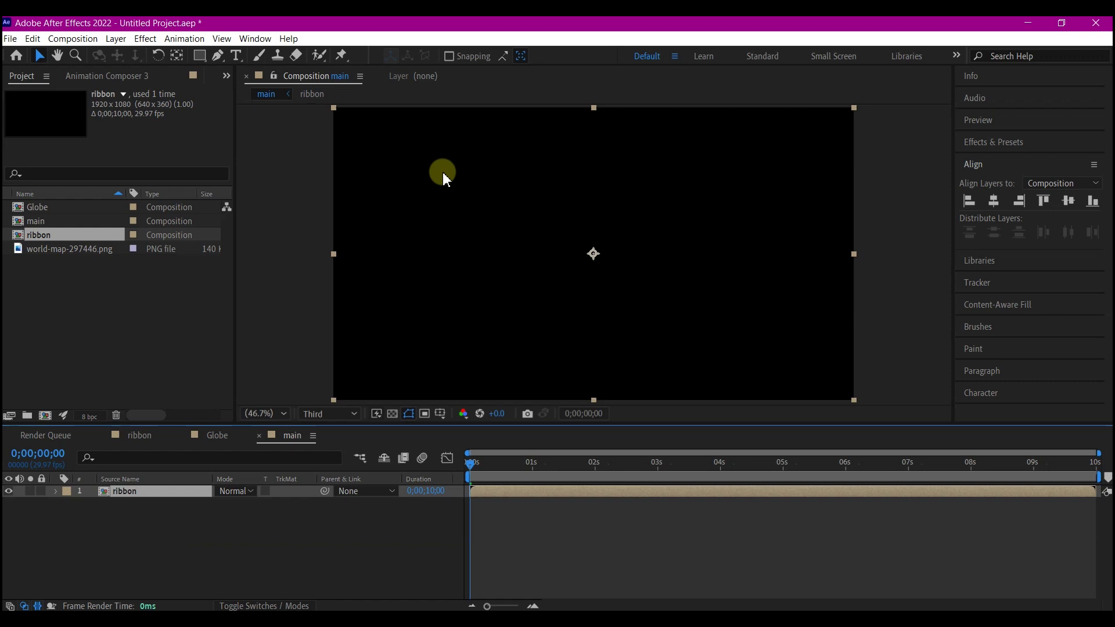
right_click(176, 541)
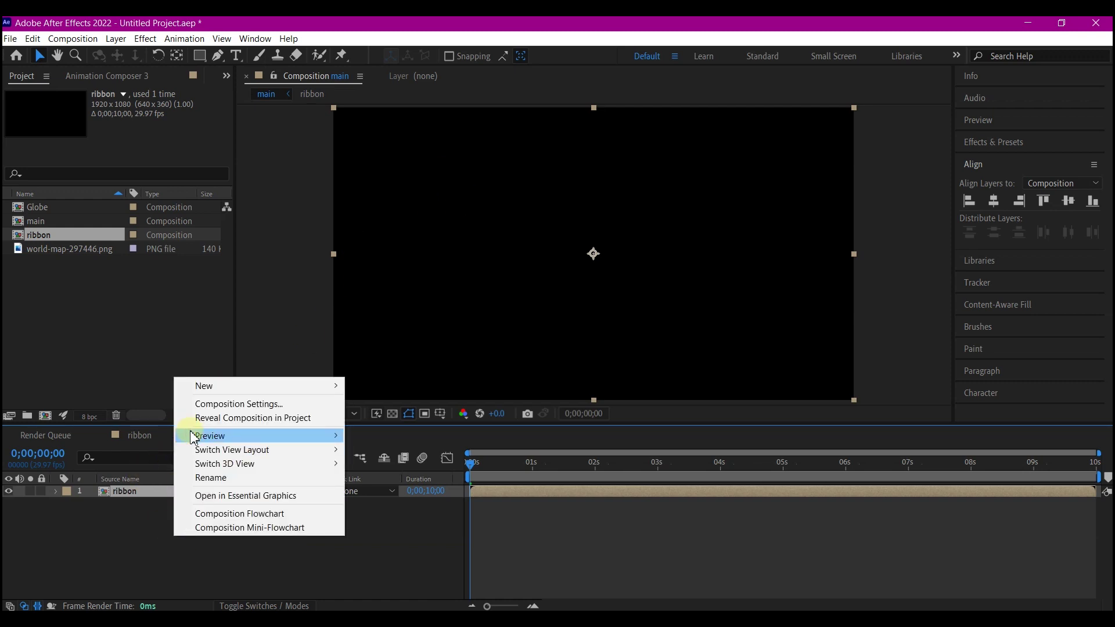
mouse_move(213, 386)
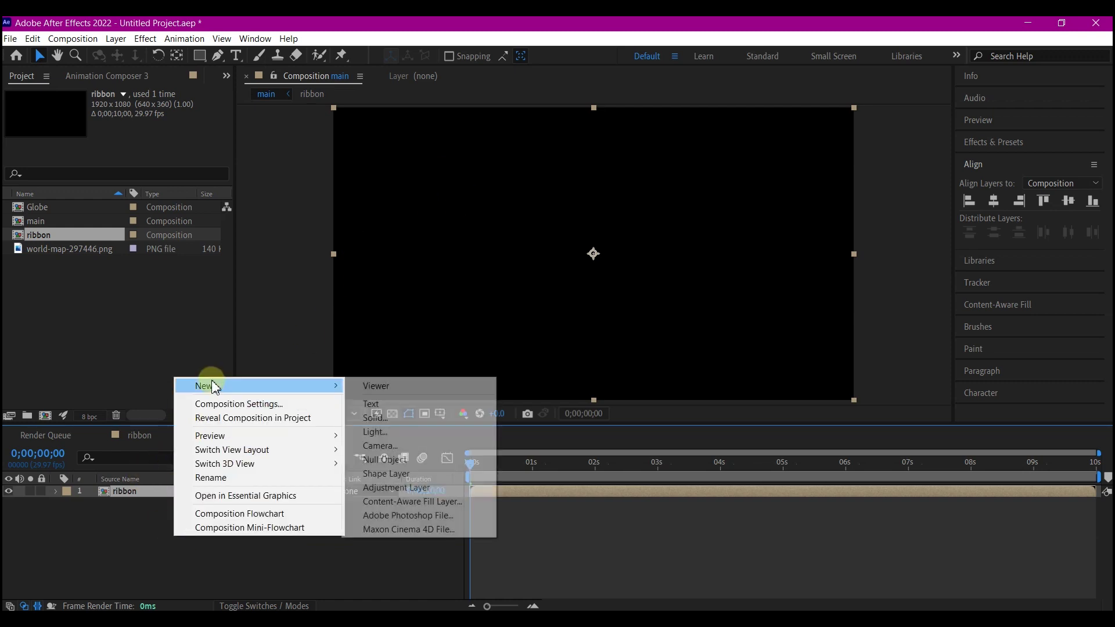
left_click(389, 418)
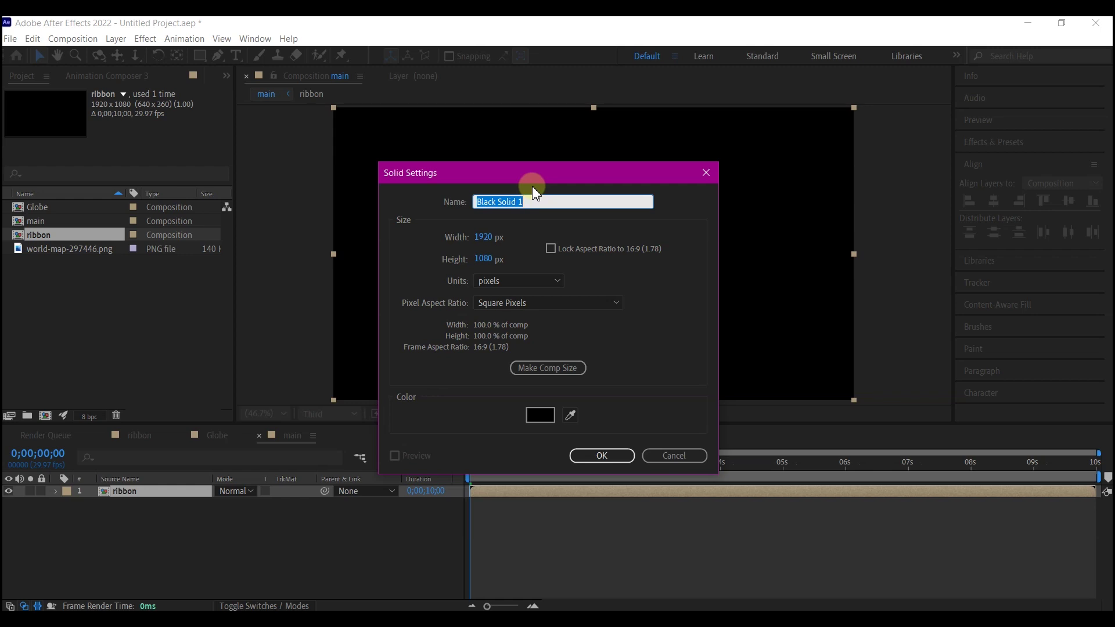
type("bg")
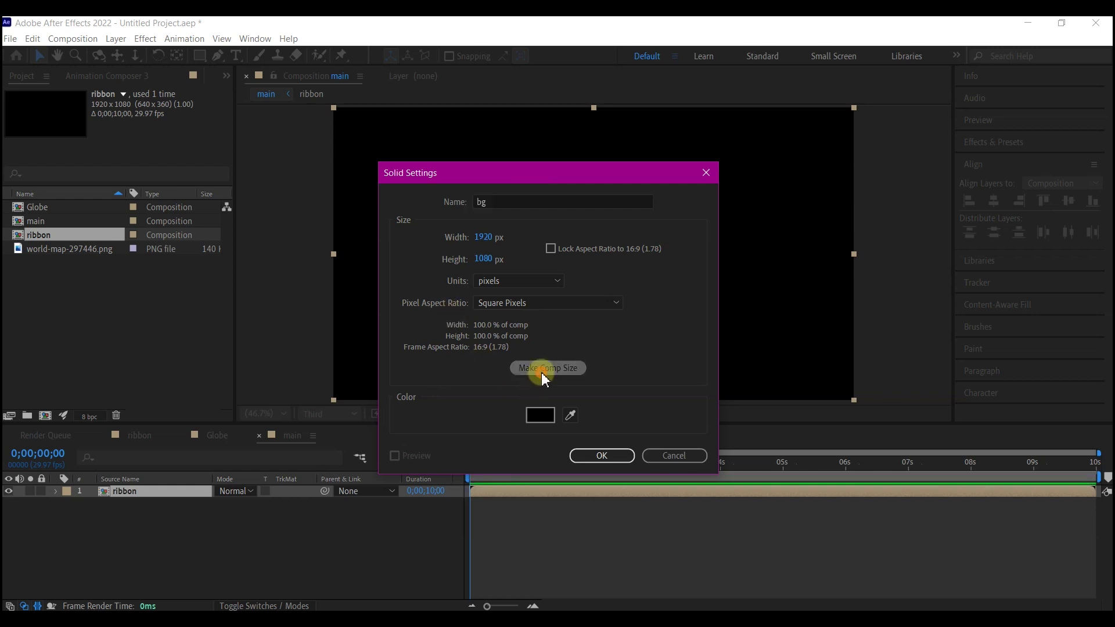
left_click(602, 455)
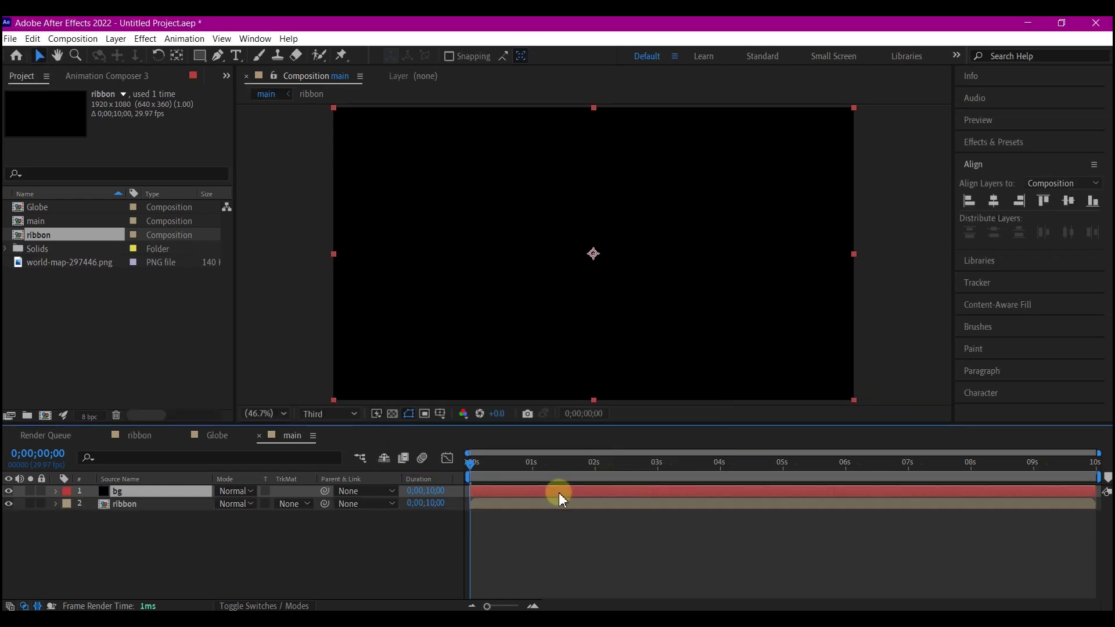
Step: Apply Fill to bg with colour D7D6D6 and move it beneath the ribbon layer
key("ctrl+space")
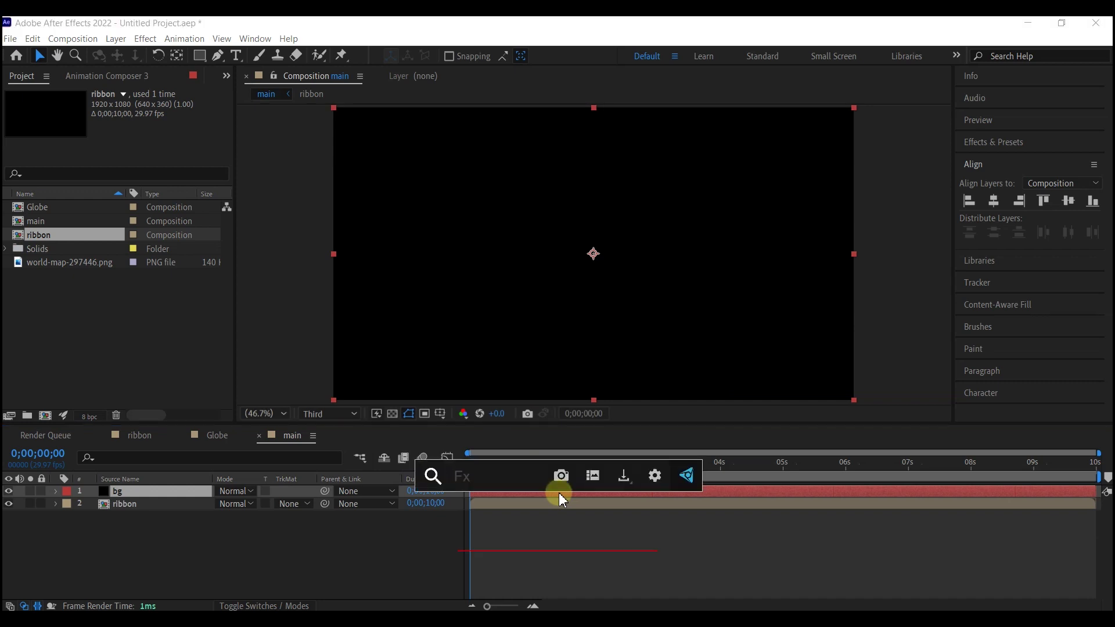
type("fill")
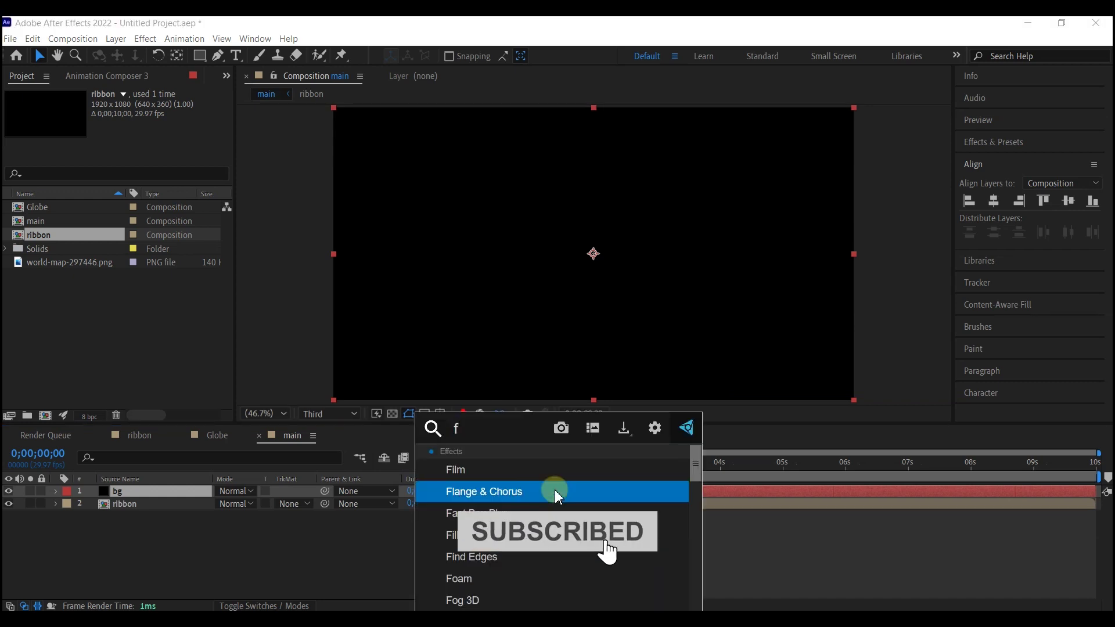
left_click(473, 469)
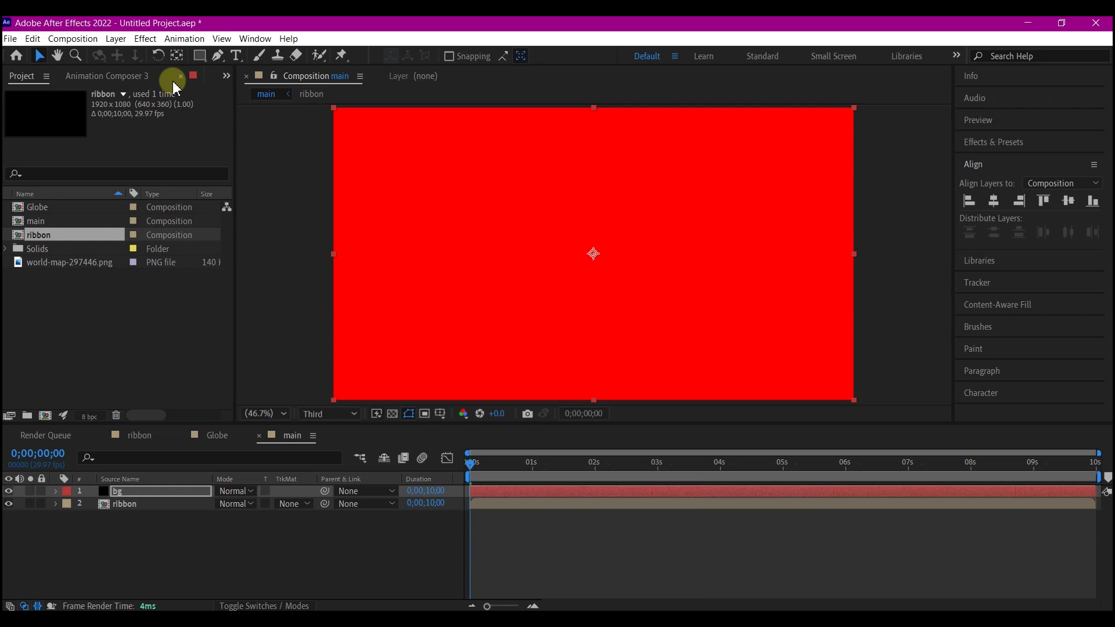
left_click(228, 76)
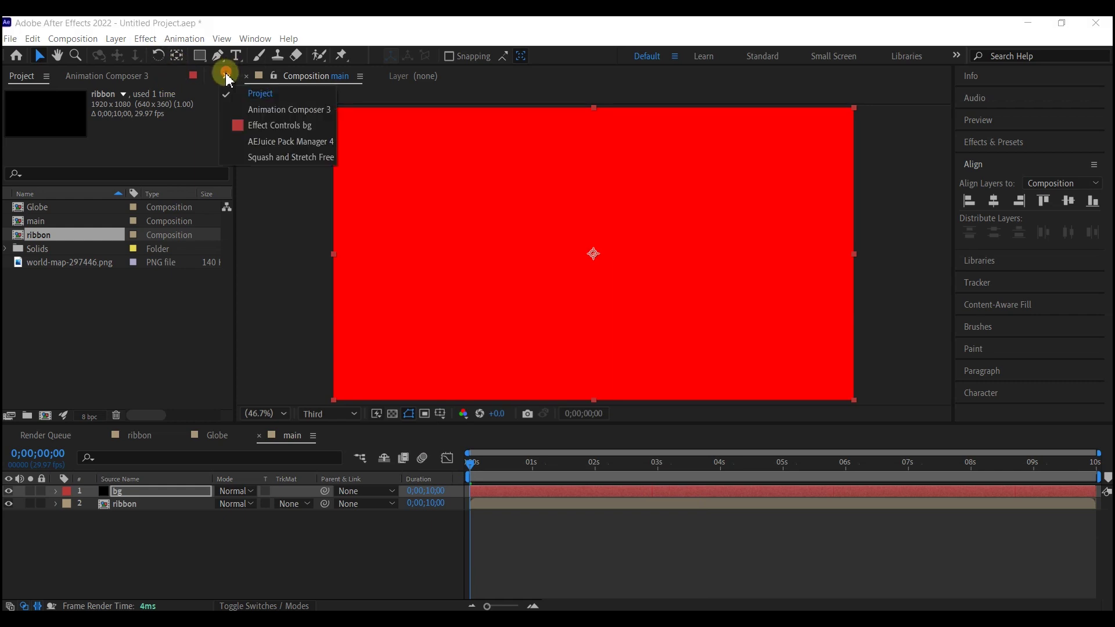
left_click(259, 125)
left_click(136, 143)
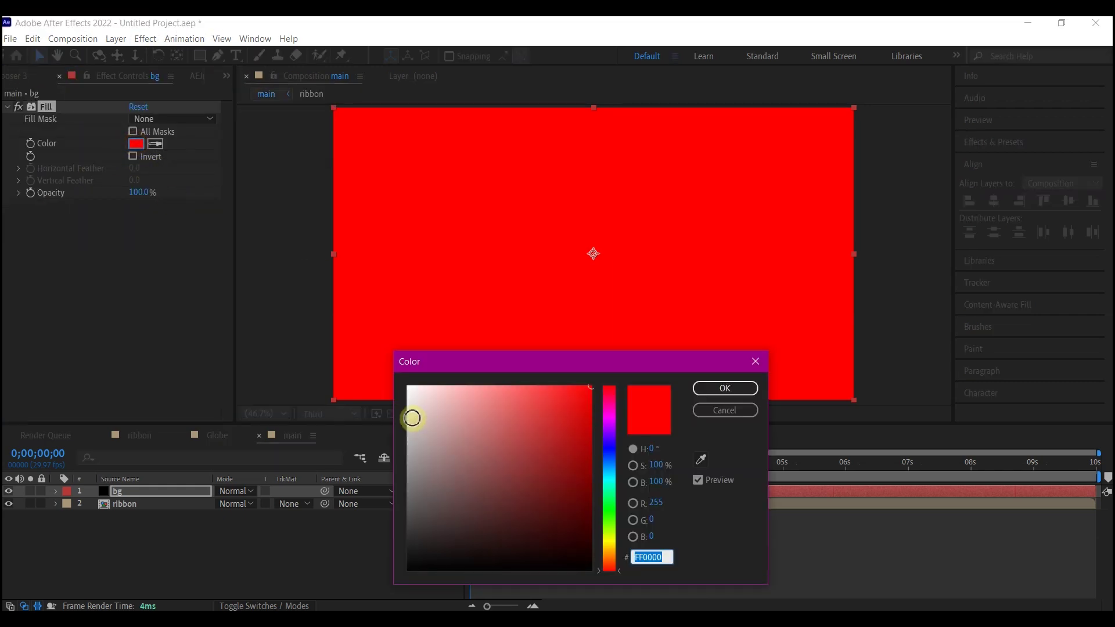
left_click_drag(431, 412, 408, 412)
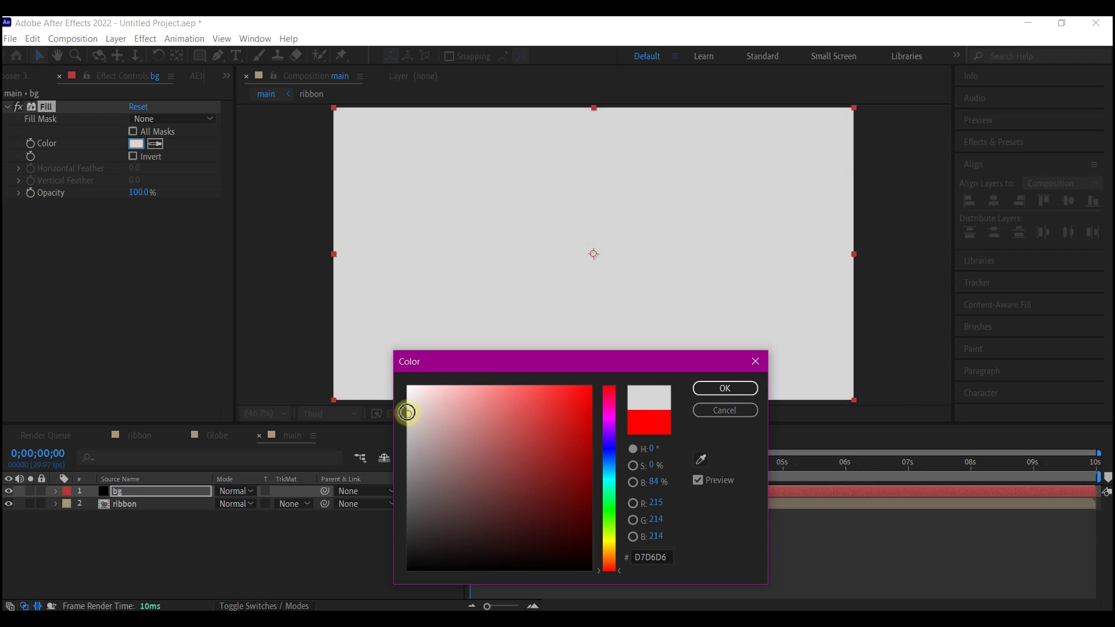
key("Return")
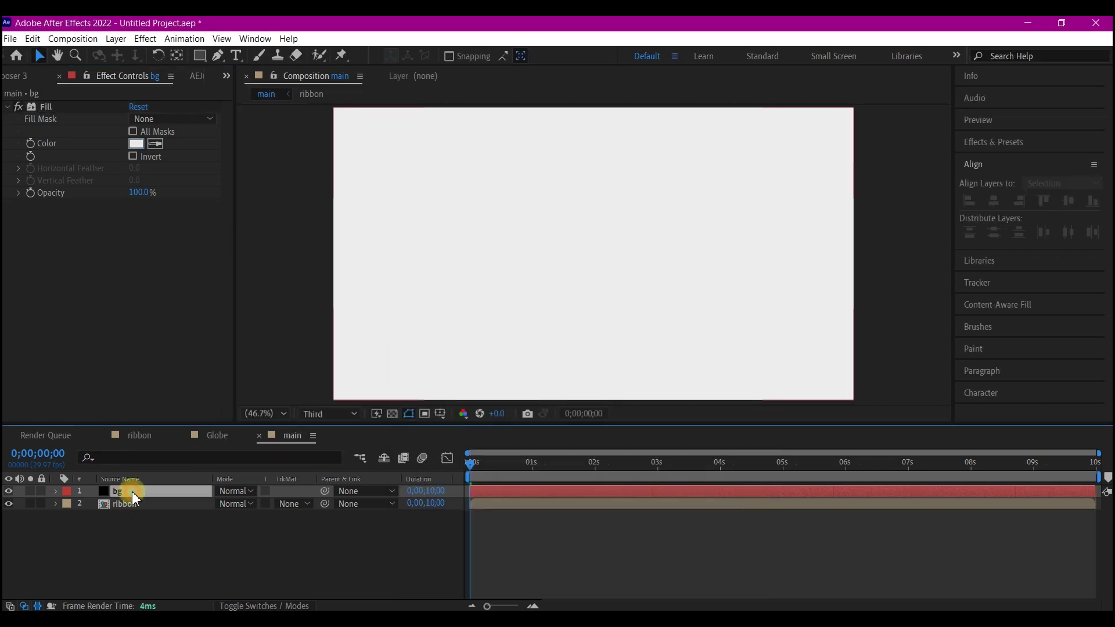
left_click_drag(120, 493, 130, 527)
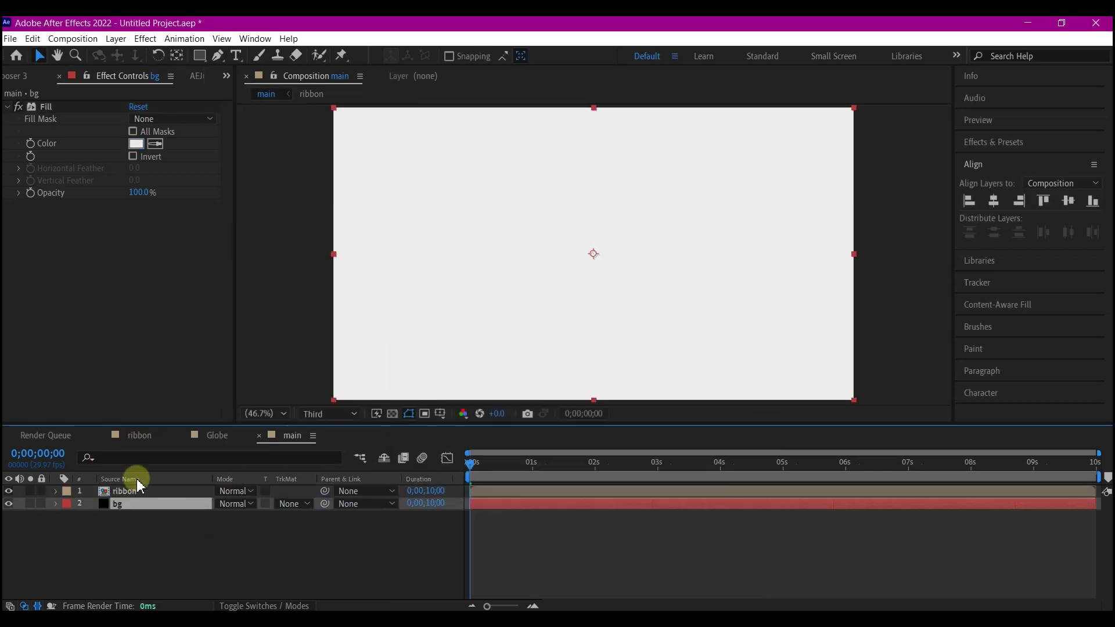
Step: Apply the CC Sphere effect to the ribbon layer
left_click(118, 492)
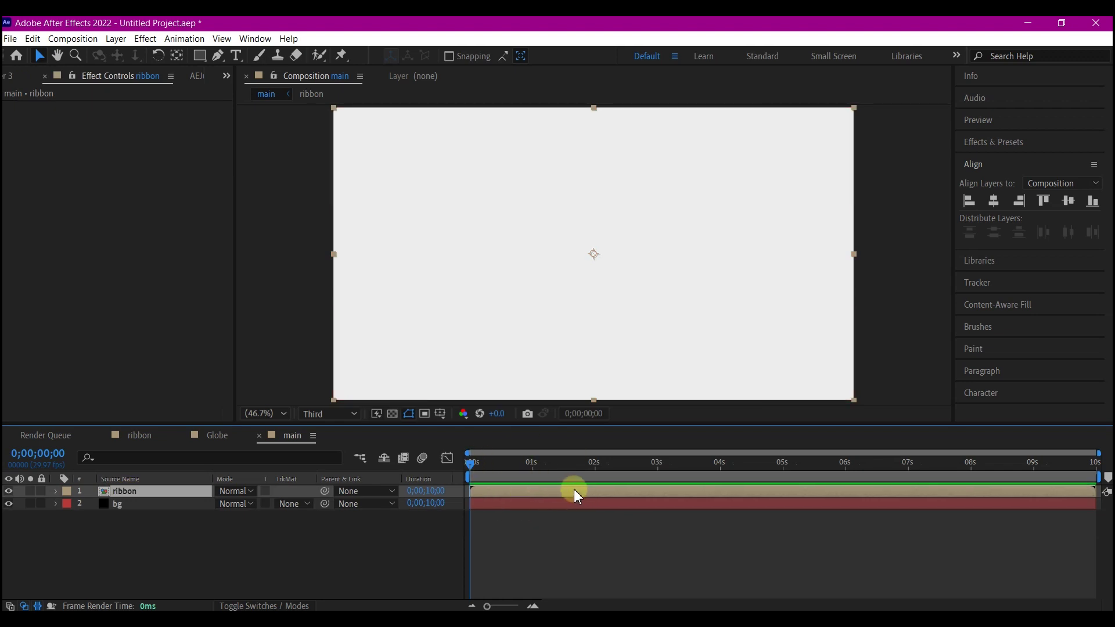
key("ctrl+space")
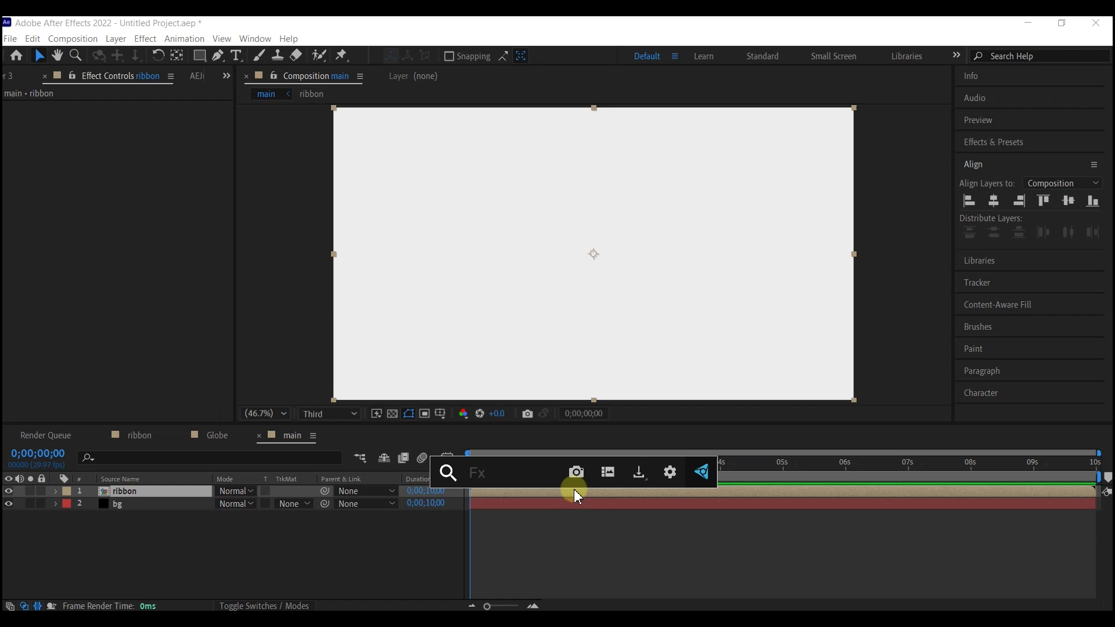
type("cc sp")
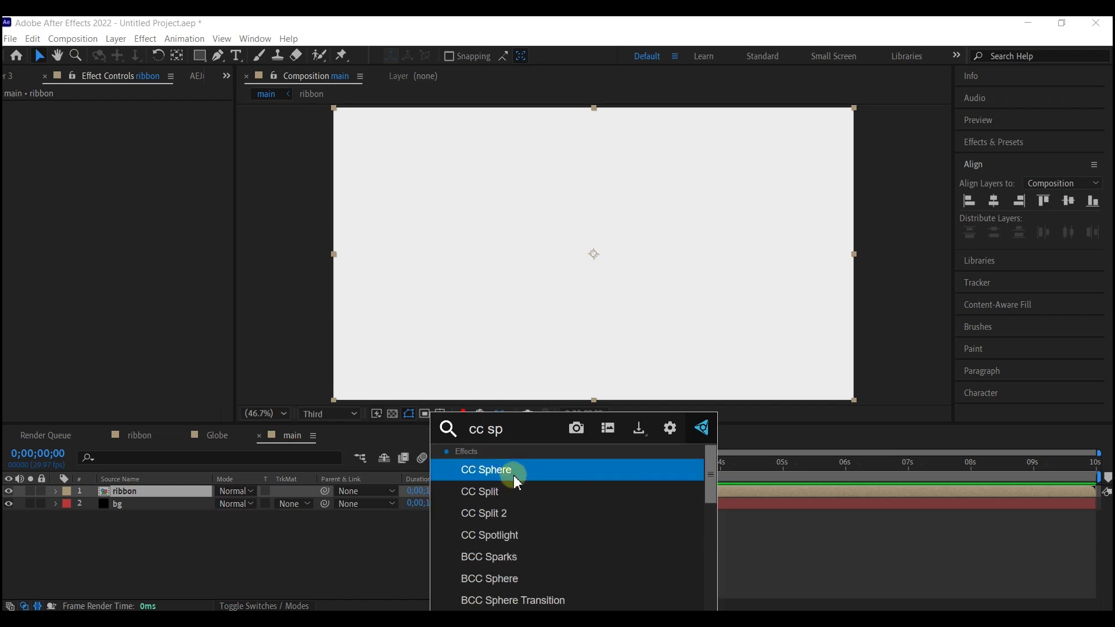
left_click(513, 475)
left_click_drag(472, 468, 630, 467)
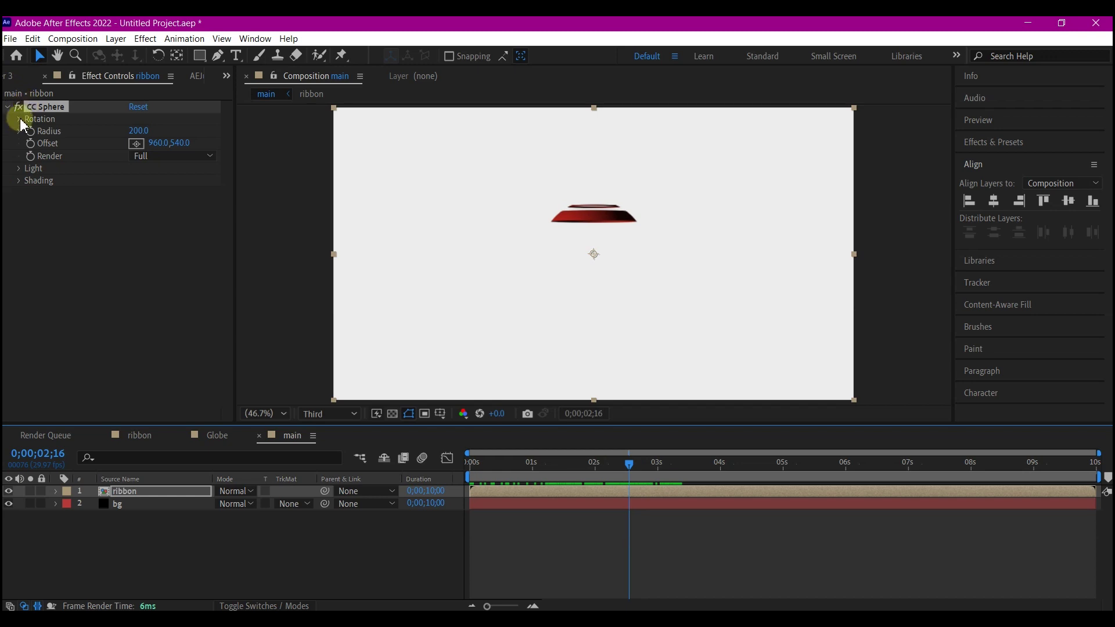
Step: Set the sphere radius to 300 and rotations X -25°, Y 33°, Z 79°
left_click(19, 119)
left_click(20, 120)
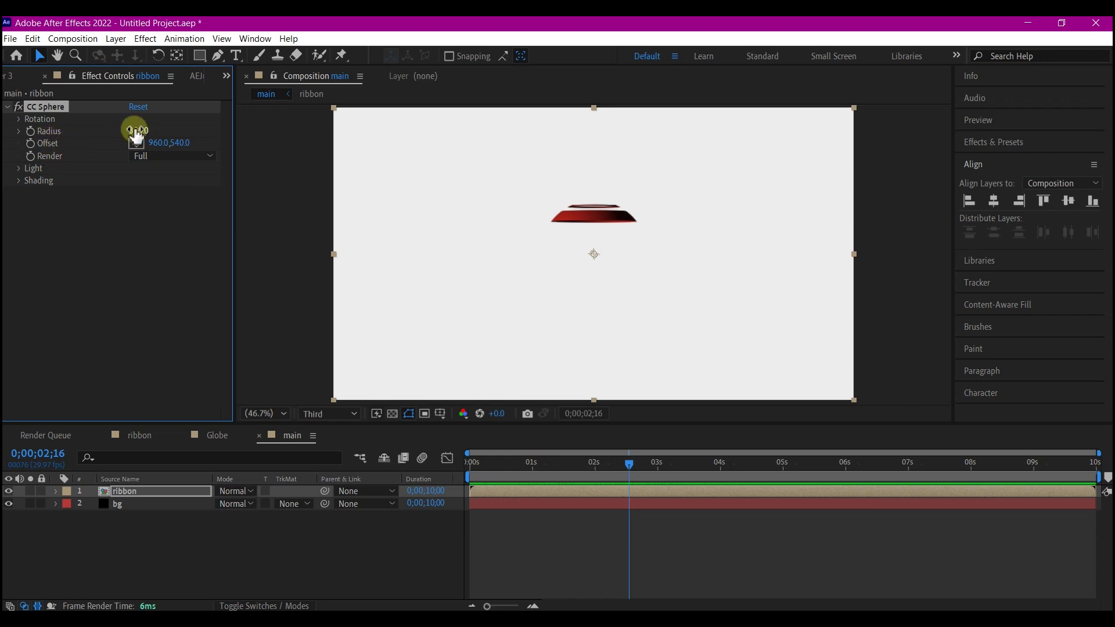
left_click_drag(137, 133, 194, 134)
left_click(20, 121)
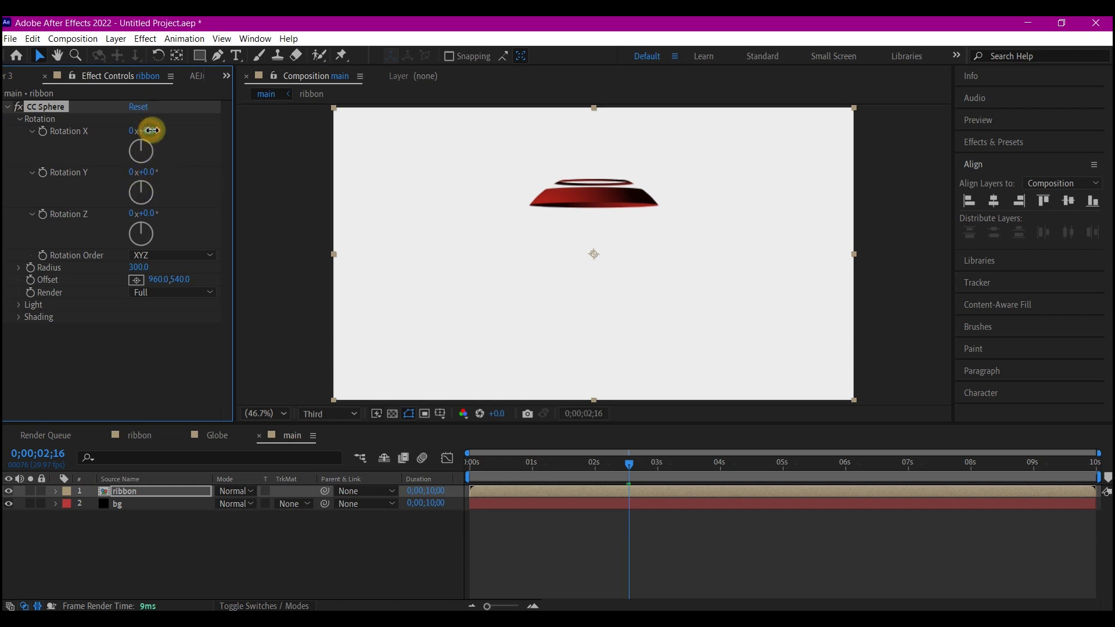
mouse_move(152, 130)
left_mouse_down()
mouse_move(164, 132)
mouse_move(137, 137)
left_mouse_up()
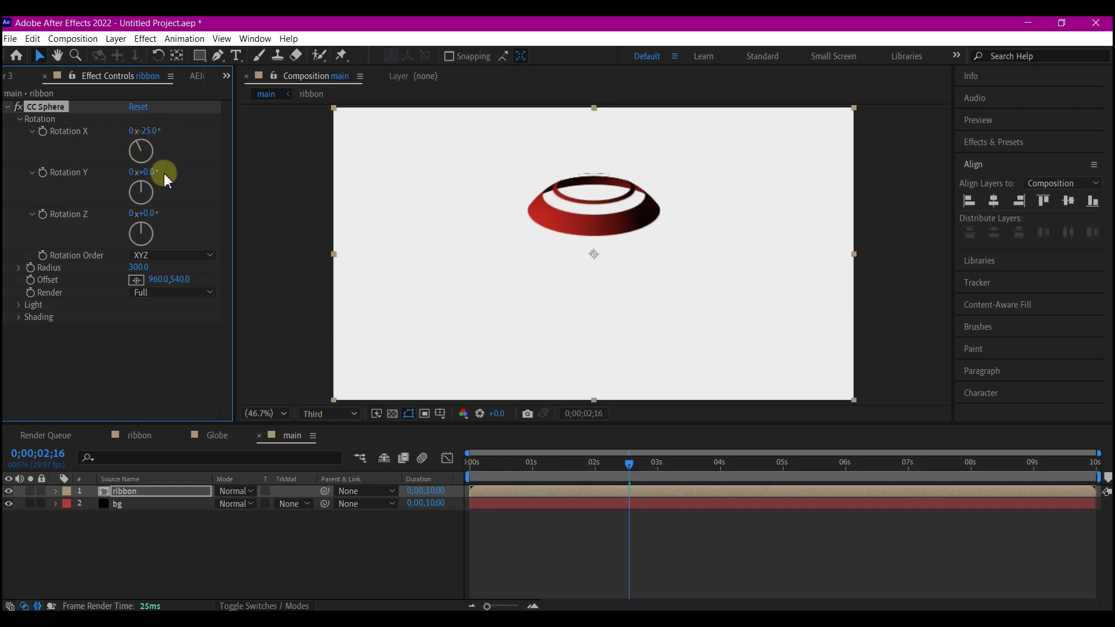
left_click_drag(167, 181, 144, 182)
left_click_drag(143, 220, 150, 220)
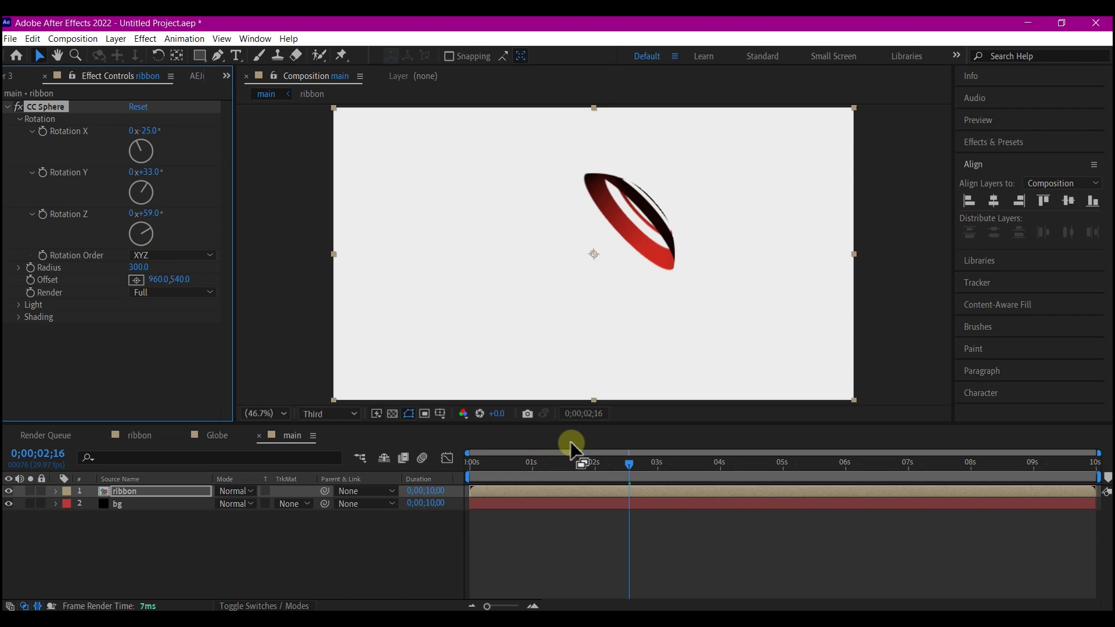
mouse_move(616, 471)
left_mouse_down()
mouse_move(630, 468)
mouse_move(567, 467)
mouse_move(624, 468)
mouse_move(614, 471)
left_mouse_up()
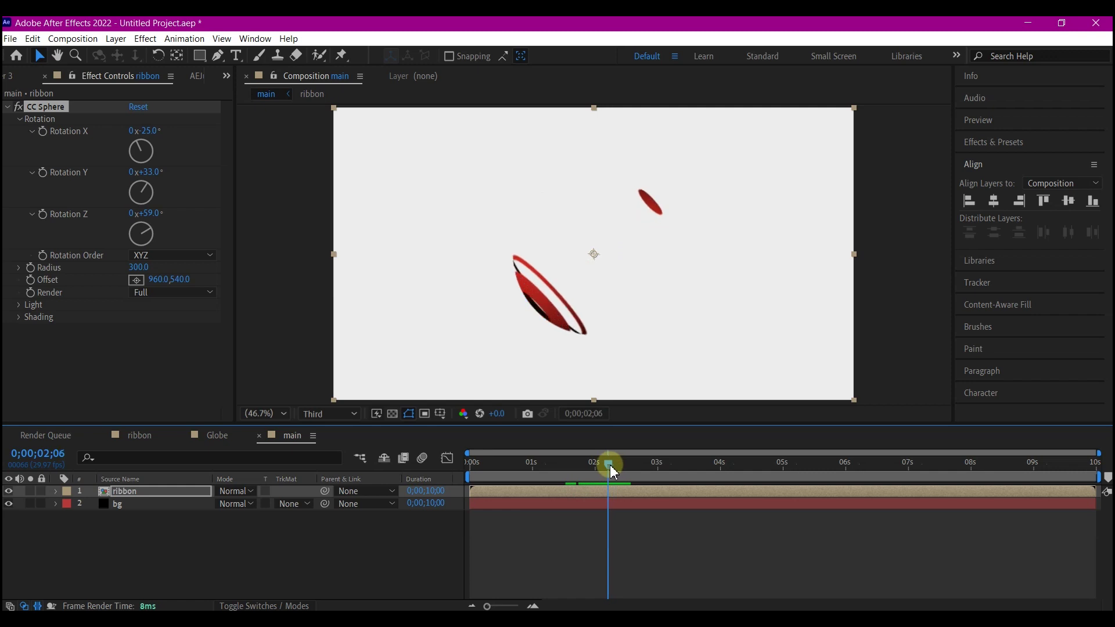
left_click_drag(149, 213, 169, 217)
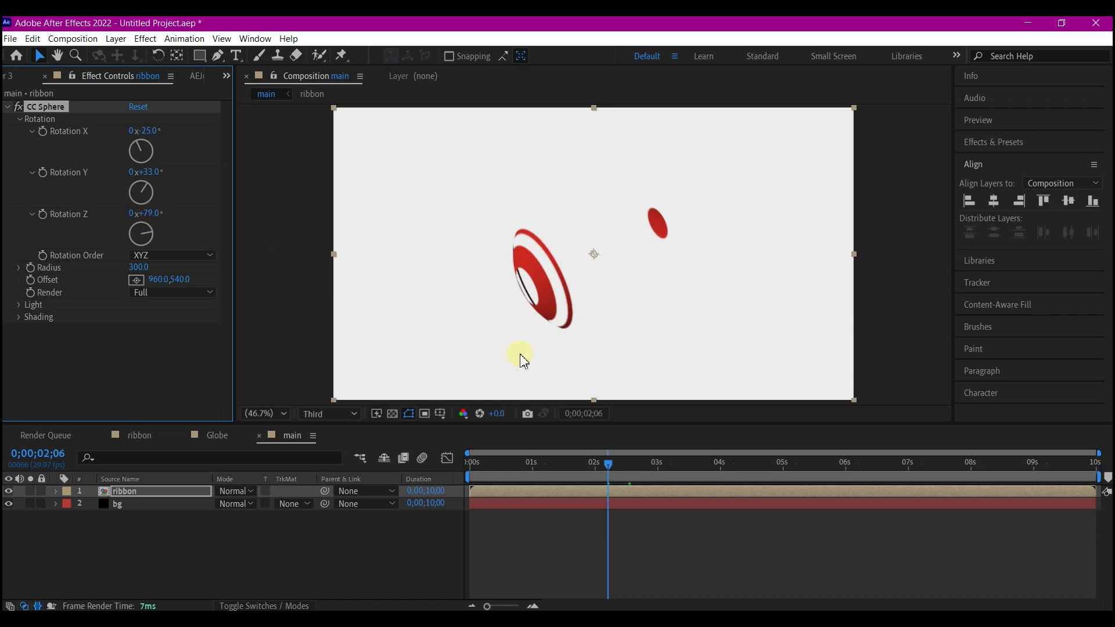
left_click_drag(521, 484, 811, 469)
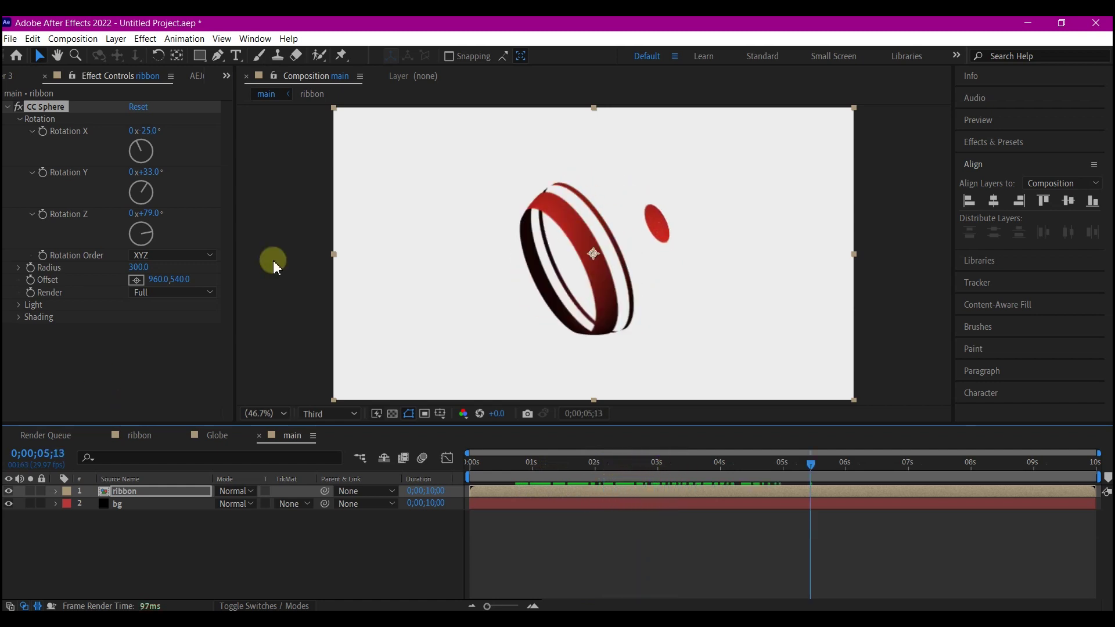
Step: Place the Globe comp in main between the ribbon and bg layers
key("Home")
left_click(227, 76)
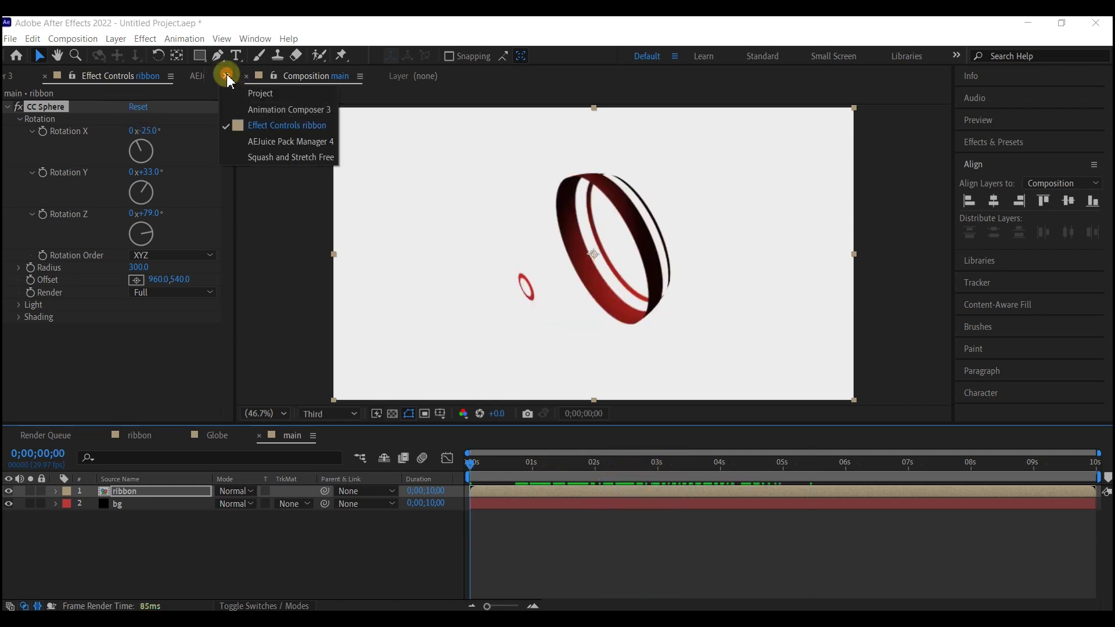
left_click(226, 77)
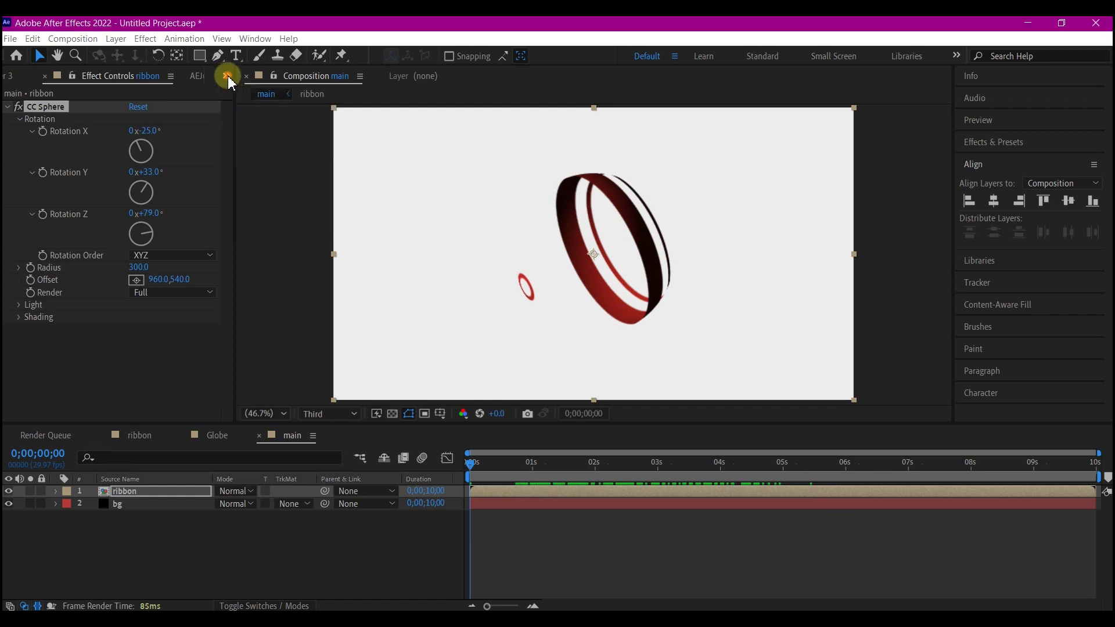
left_click(227, 76)
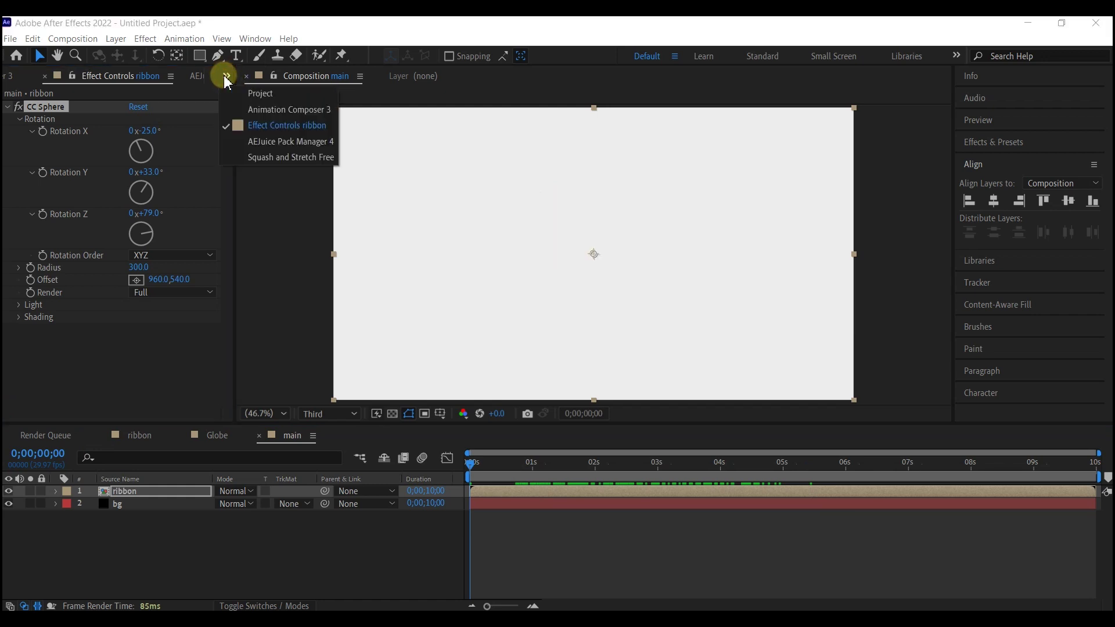
left_click(259, 98)
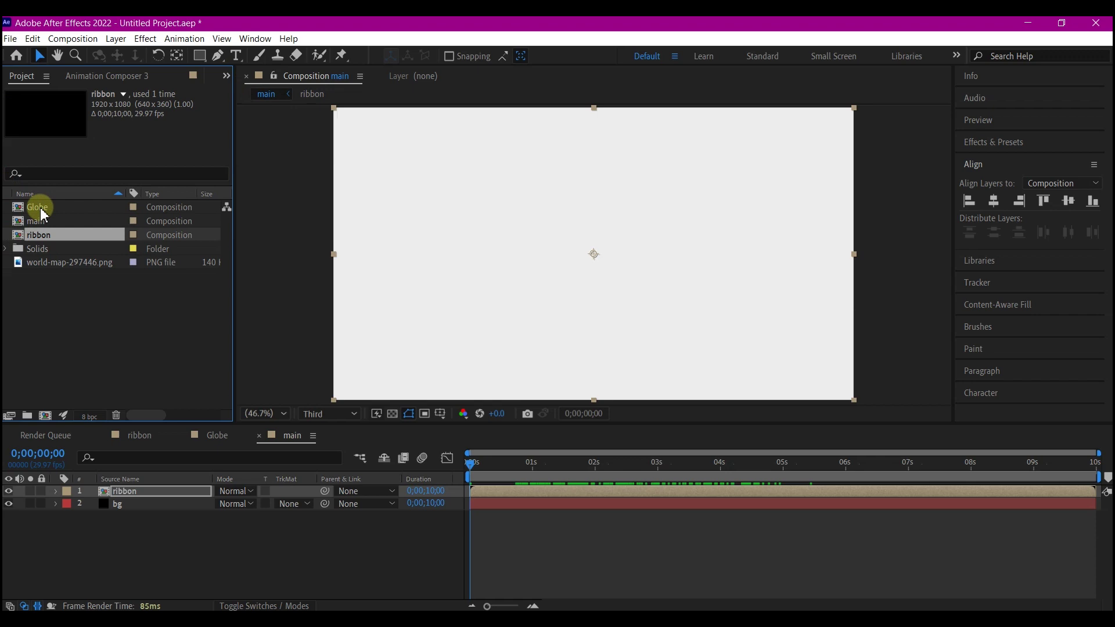
left_click_drag(40, 210, 64, 551)
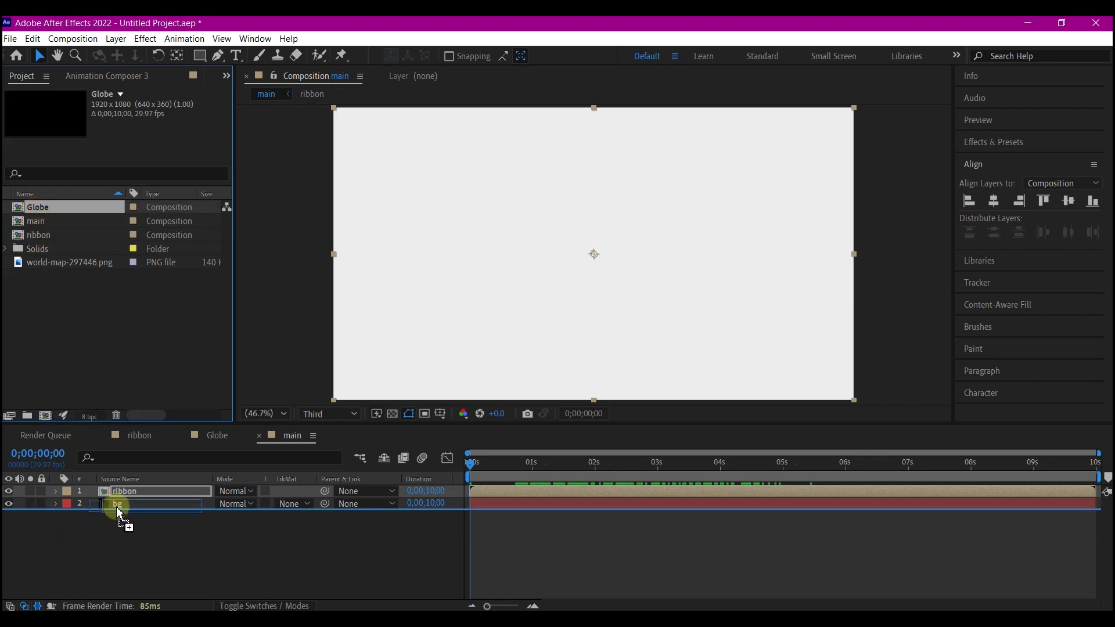
left_click_drag(119, 512, 133, 506)
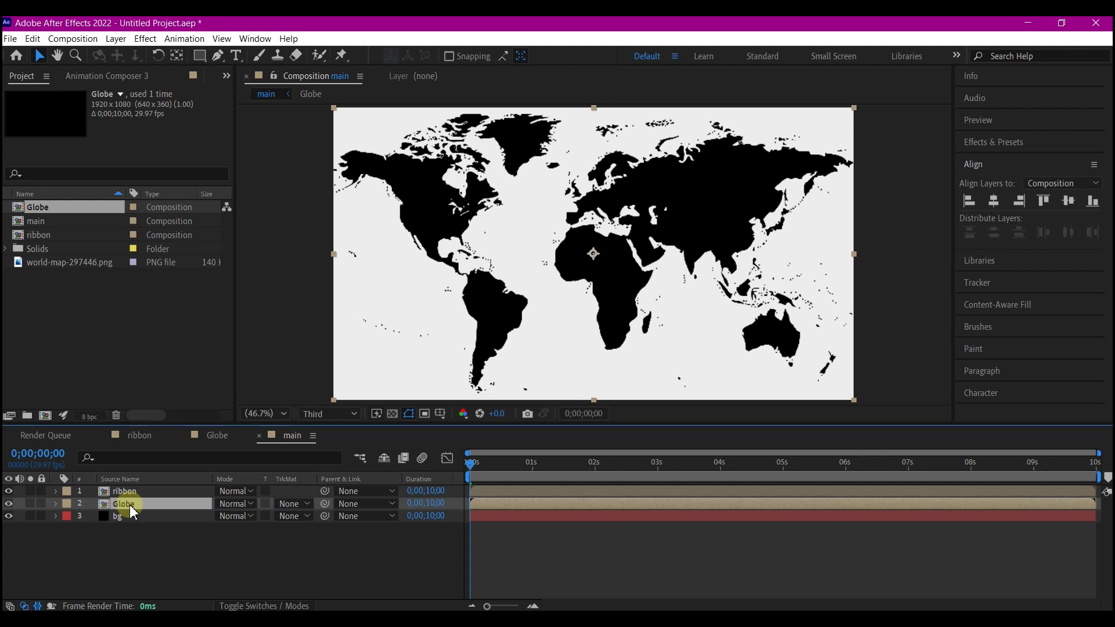
Step: Set the Globe's CC Sphere radius to 250 and rotation X 11°, Z 34°
left_click(226, 79)
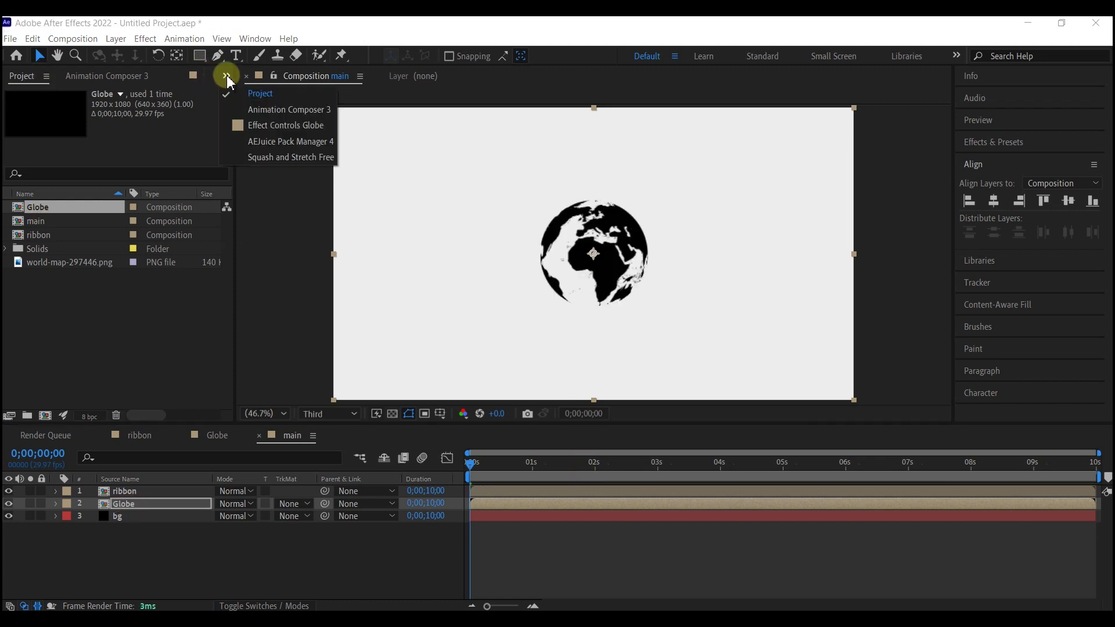
left_click(263, 128)
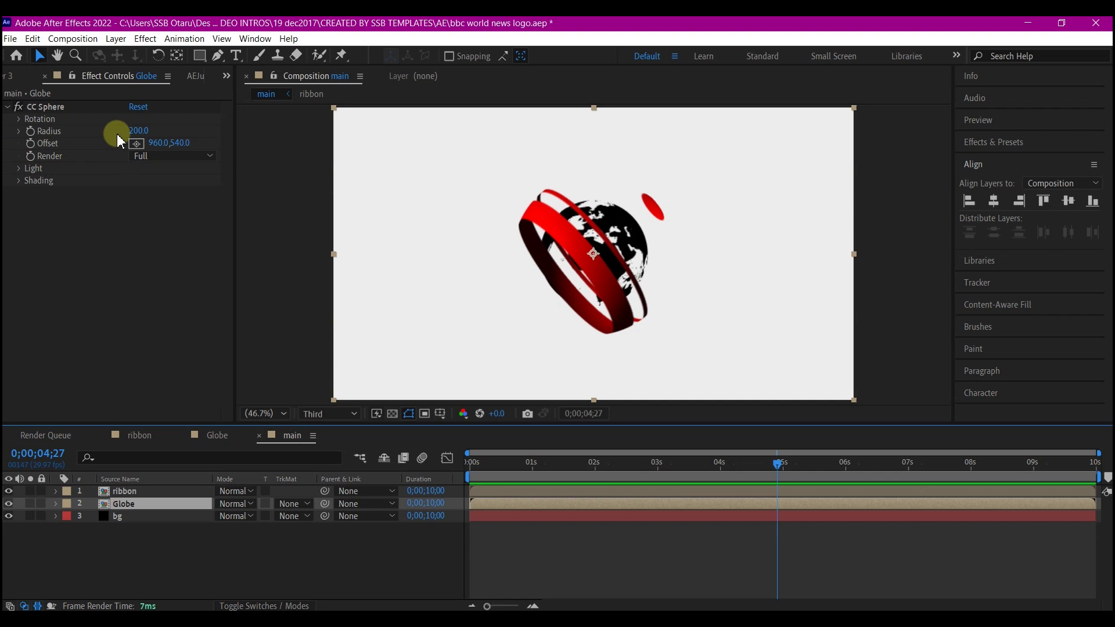
left_click(138, 129)
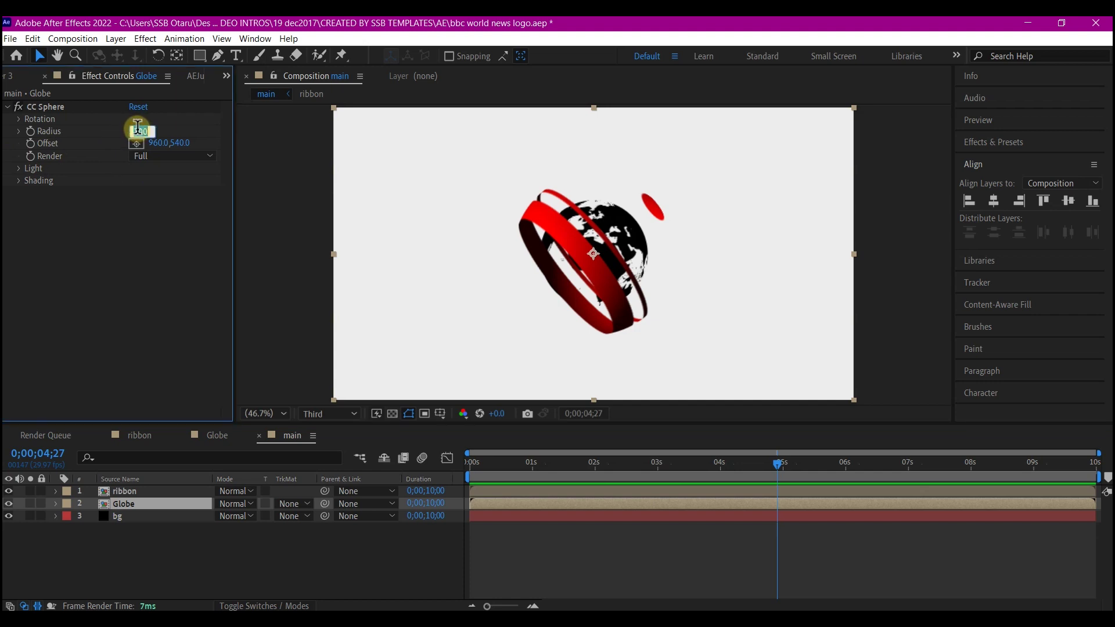
key("Return")
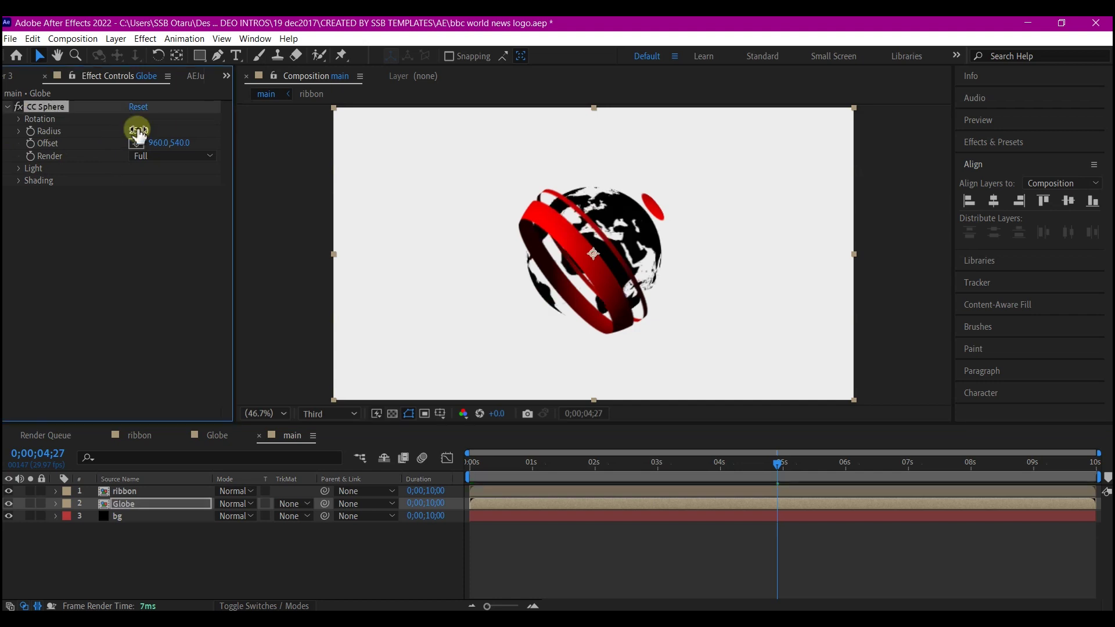
left_click(19, 120)
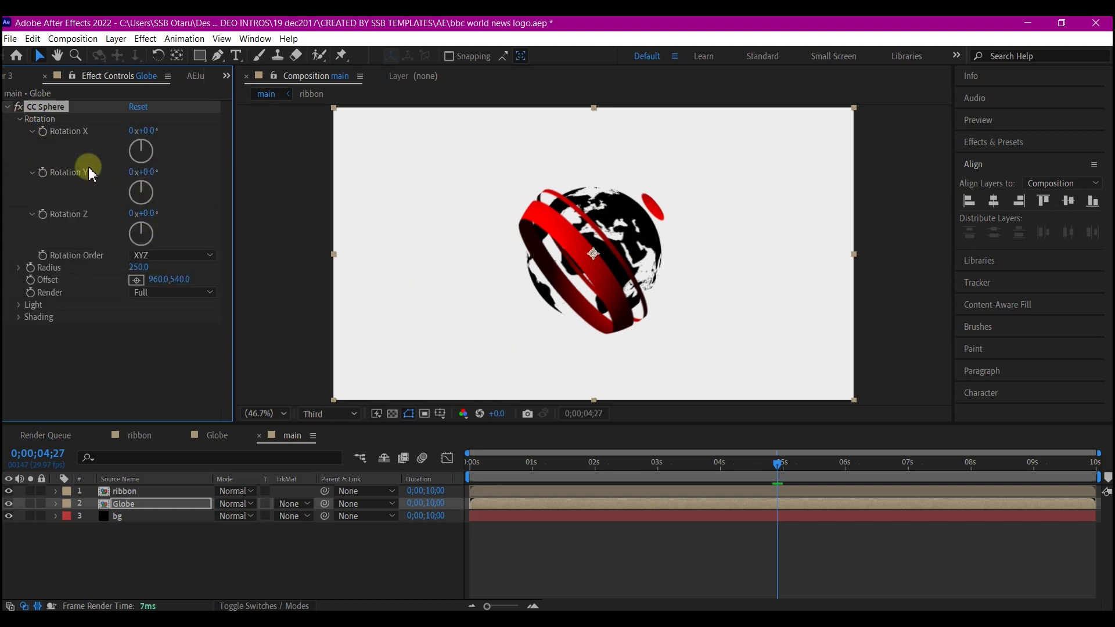
left_click_drag(145, 214, 177, 217)
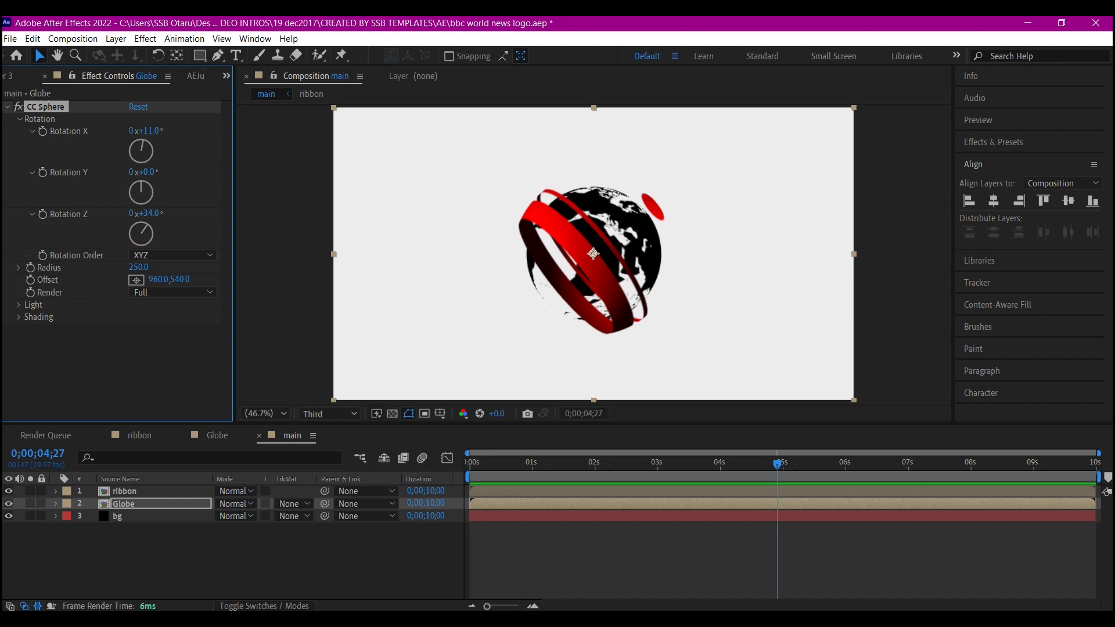
Step: Inside the Globe precomp, apply a Fill effect that colours the world map dark grey 494949
double_click(110, 505)
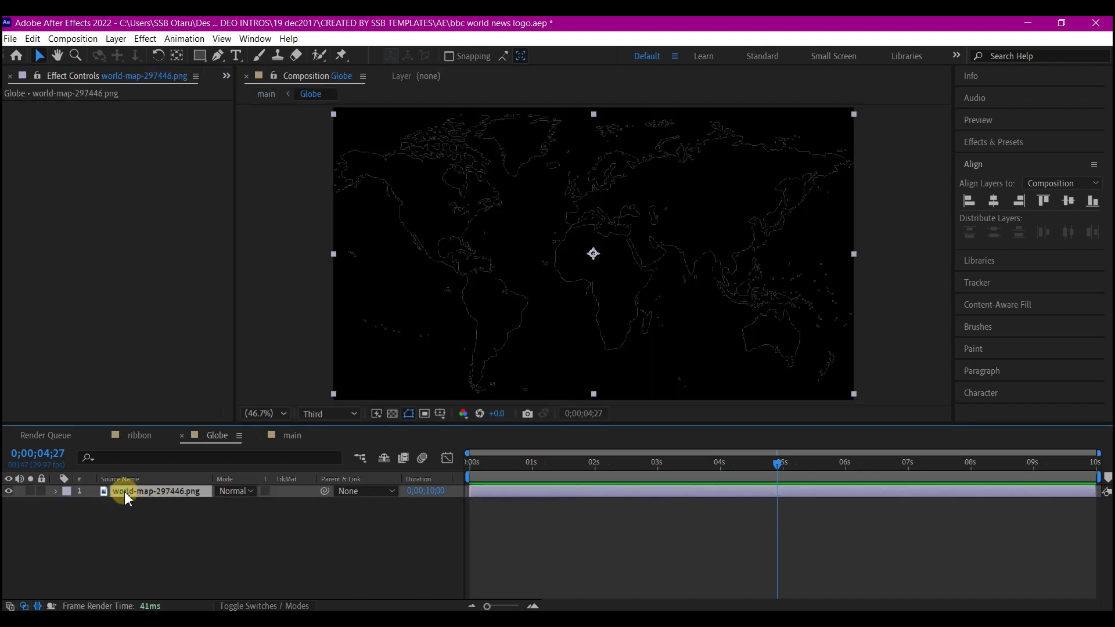
key("ctrl+space")
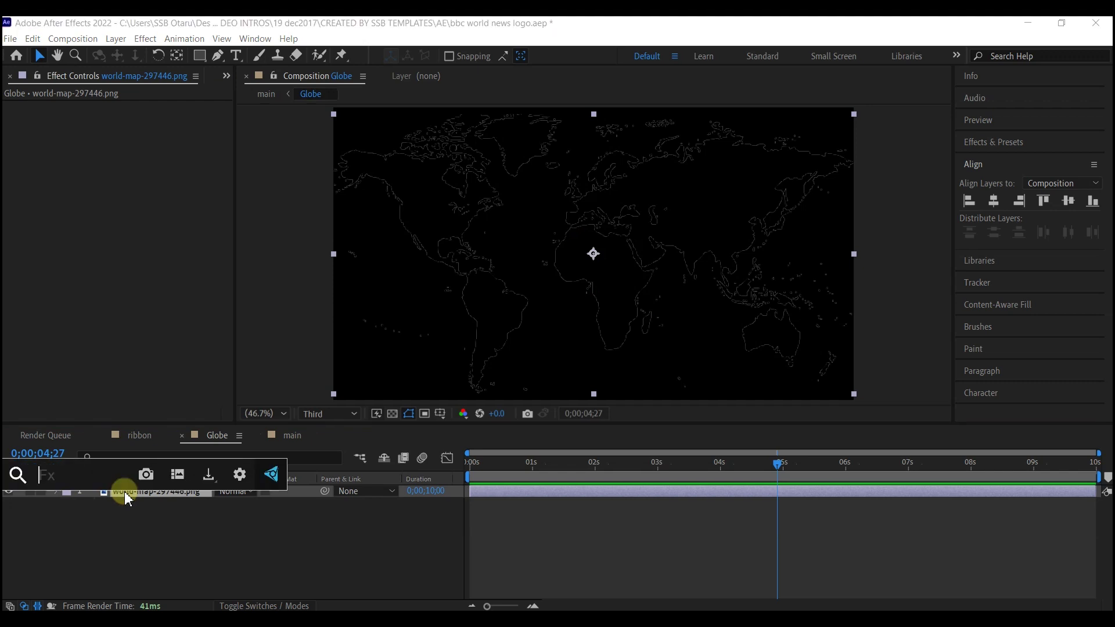
type("fill")
left_click(105, 466)
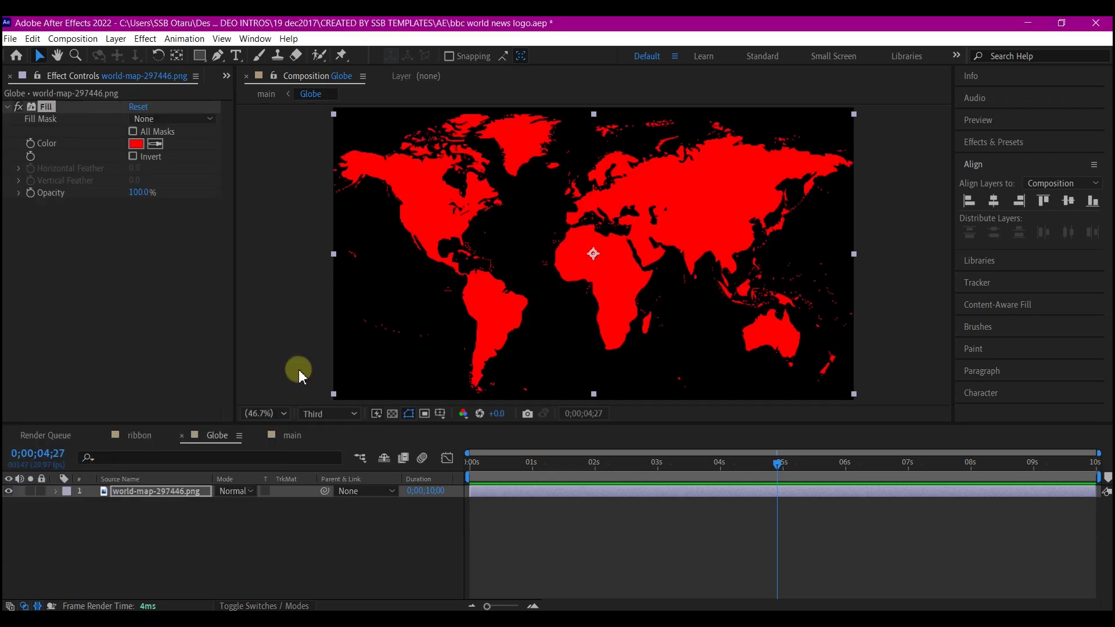
left_click(136, 145)
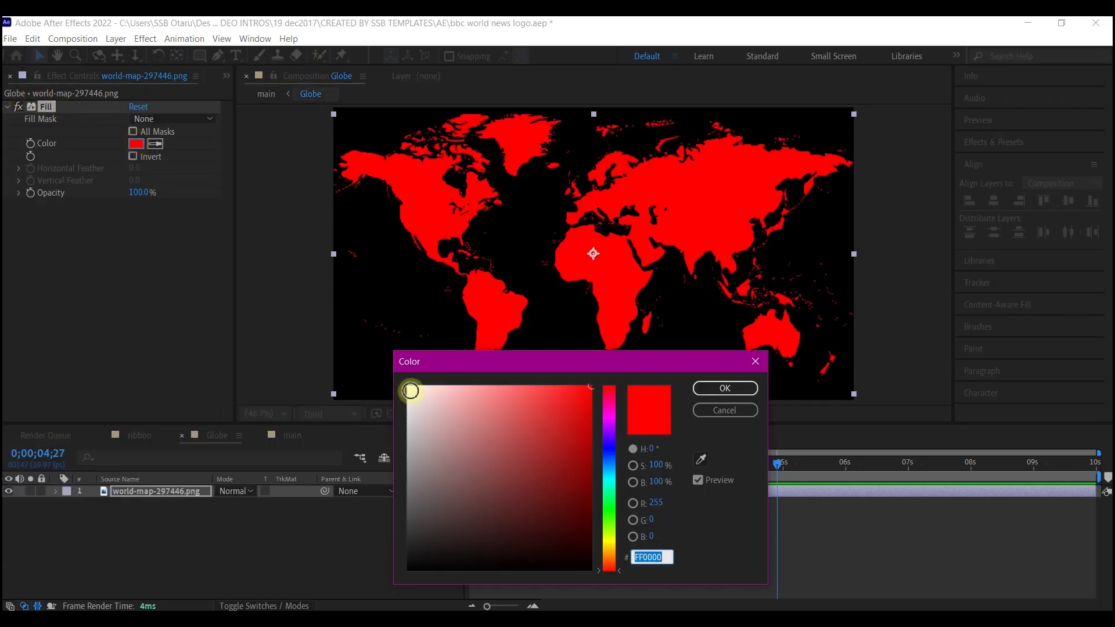
left_click_drag(421, 530, 399, 515)
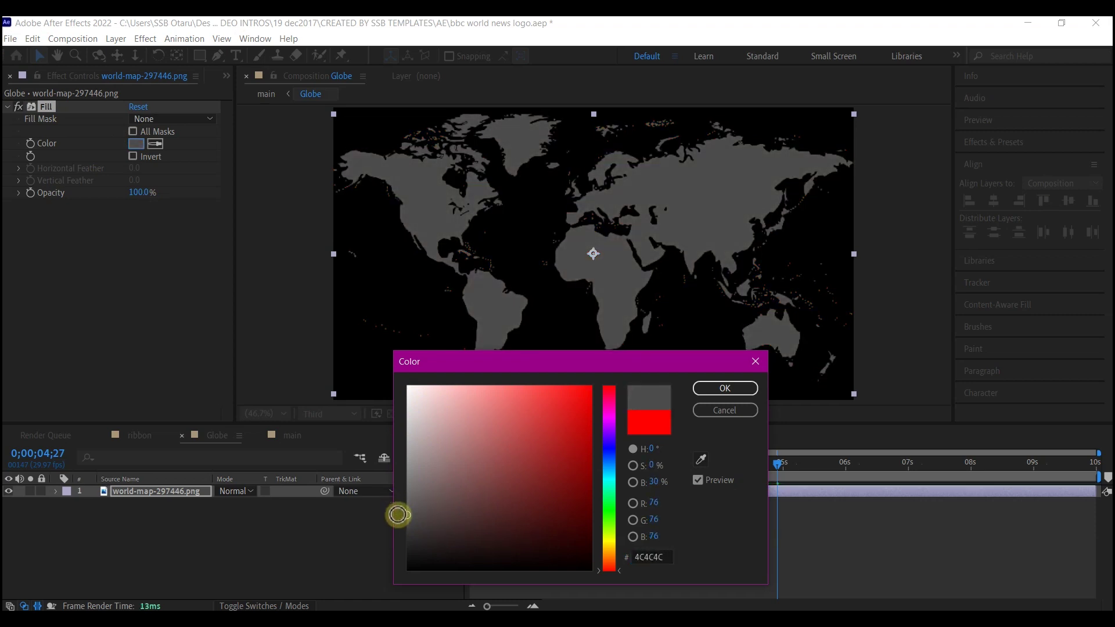
left_click(725, 388)
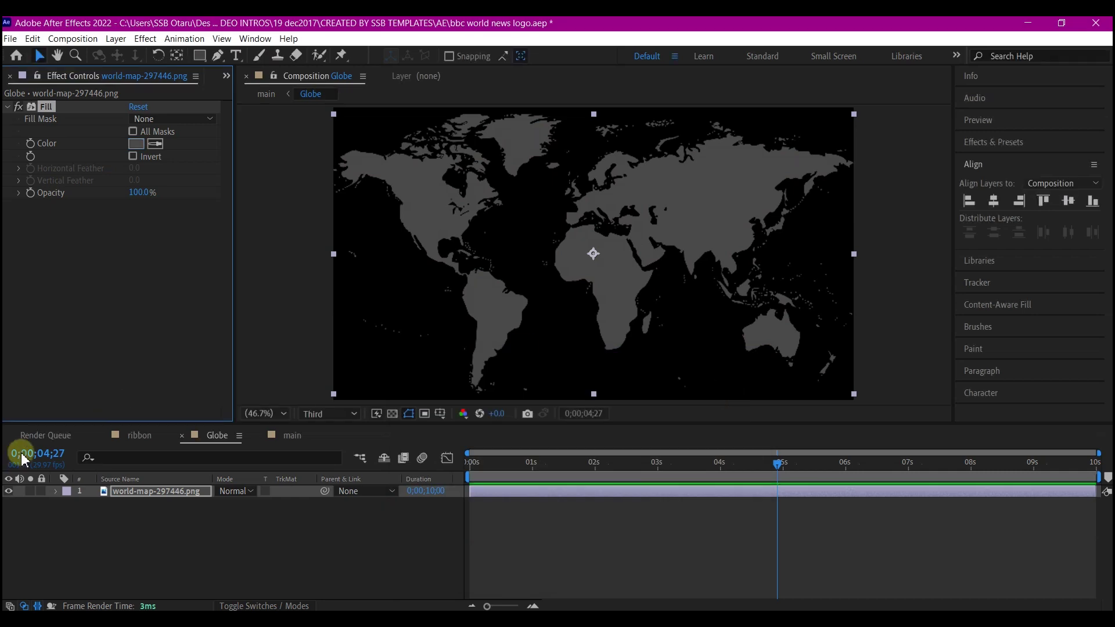
Step: In main, drive CC Sphere Rotation Y with the expression time*100 and return the playhead to 0
left_click(292, 435)
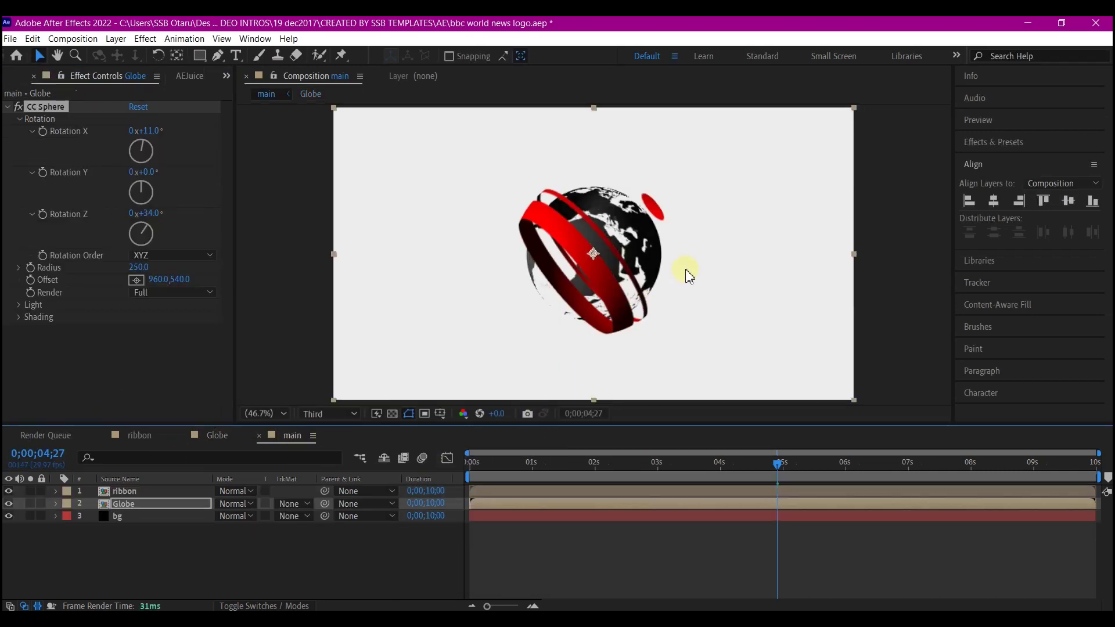
left_click(42, 172, "alt")
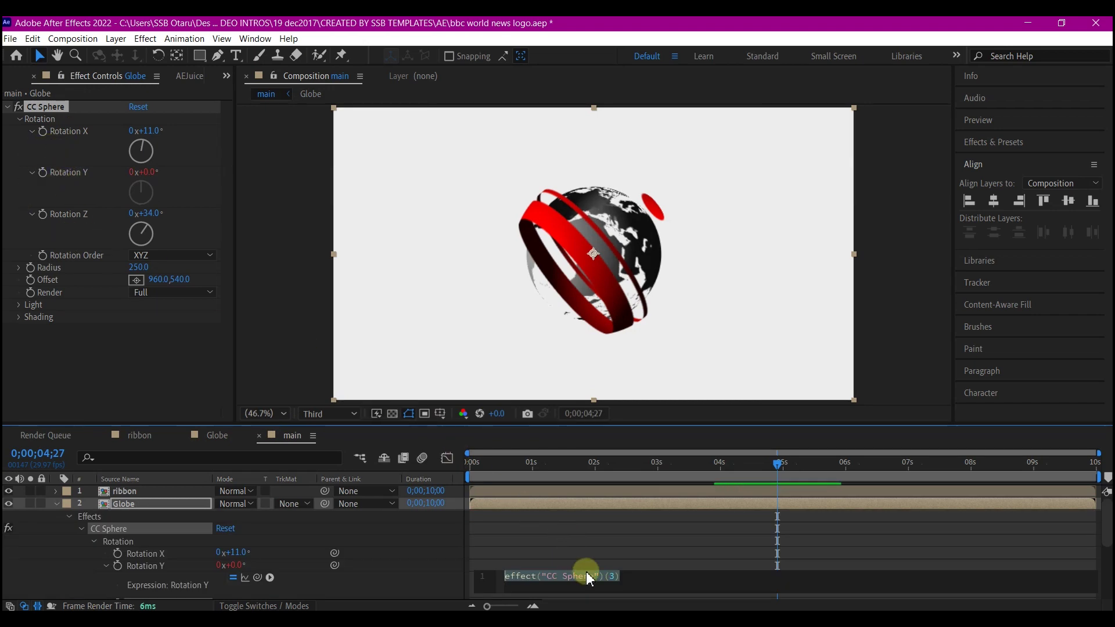
type("tim")
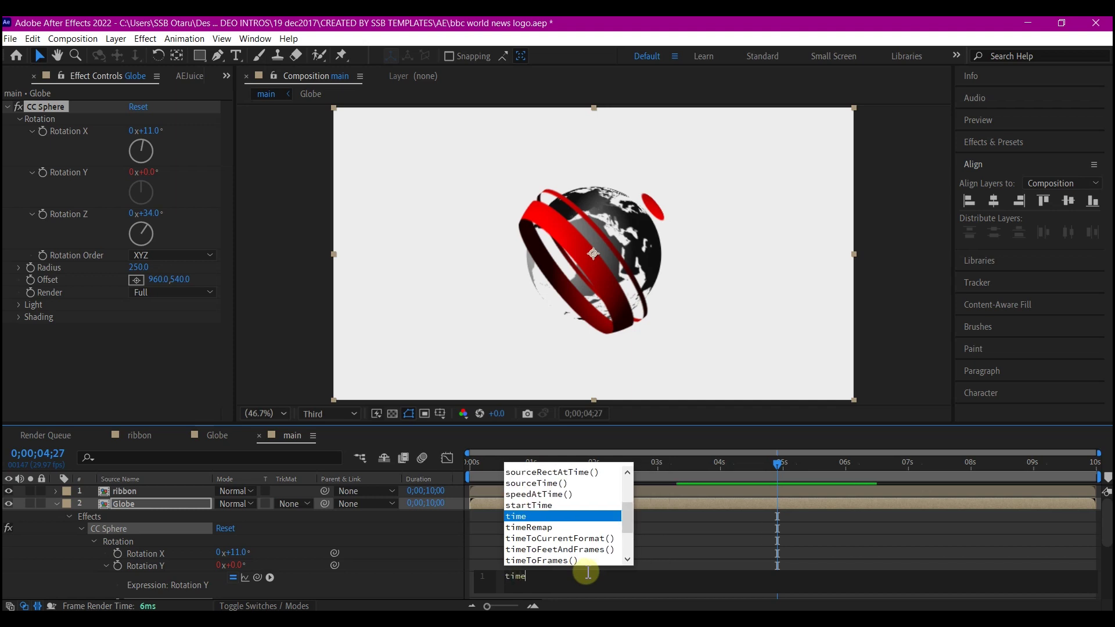
type("e*100")
left_click(555, 557)
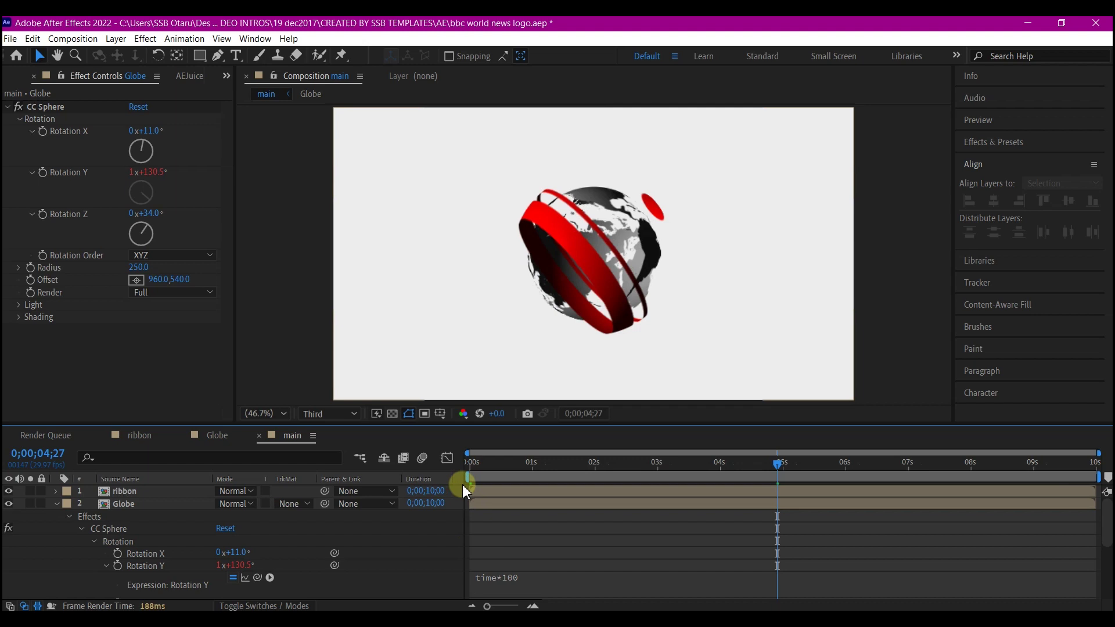
left_click(471, 464)
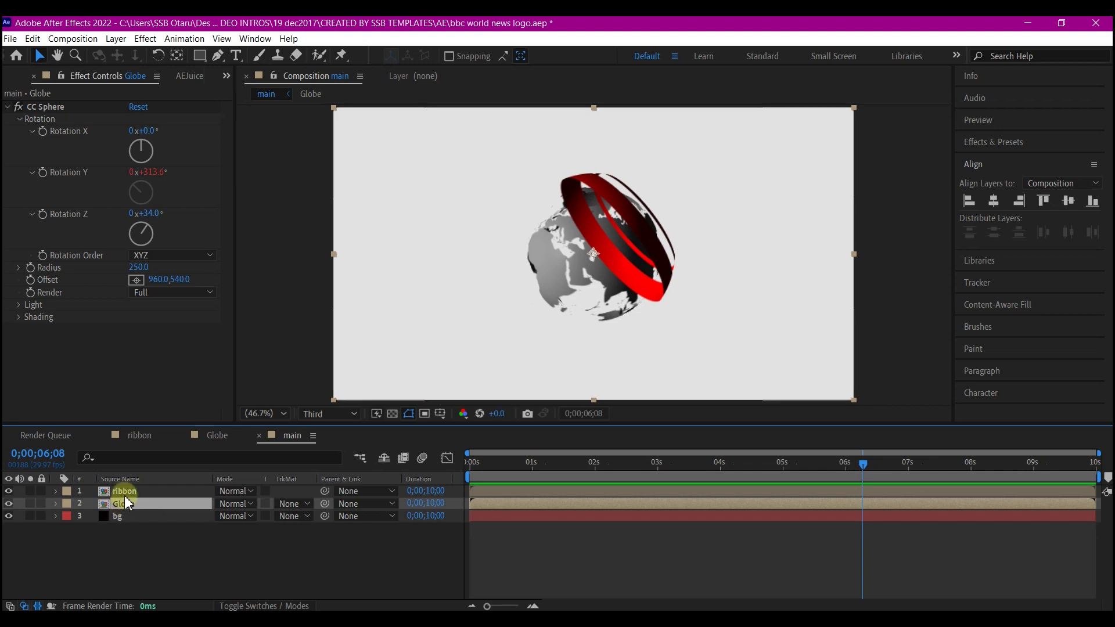
left_click(124, 492)
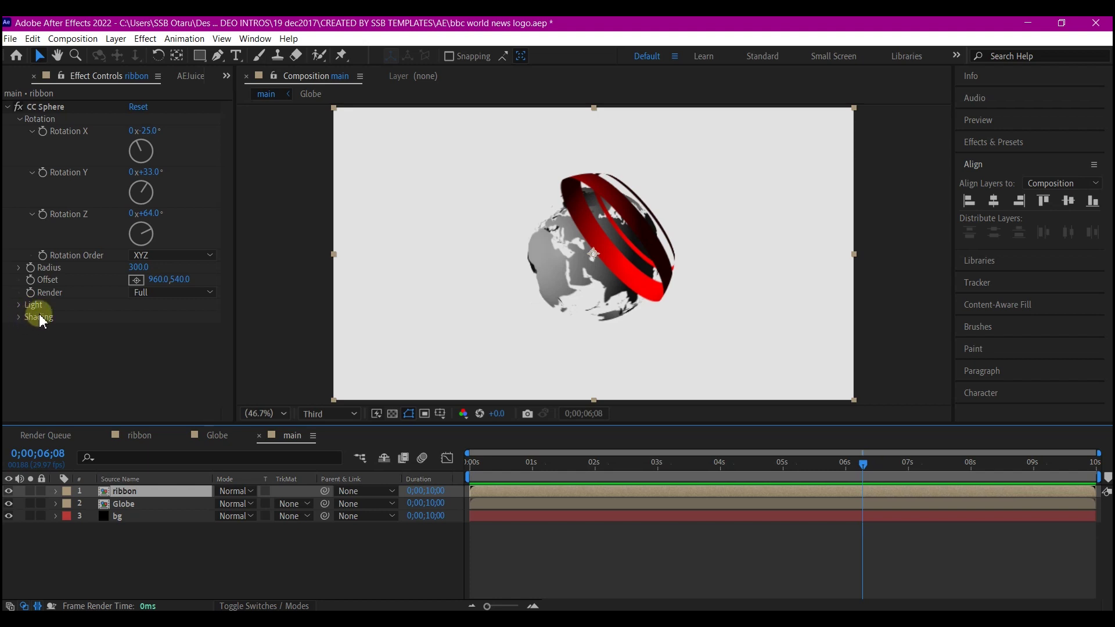
left_click(19, 306)
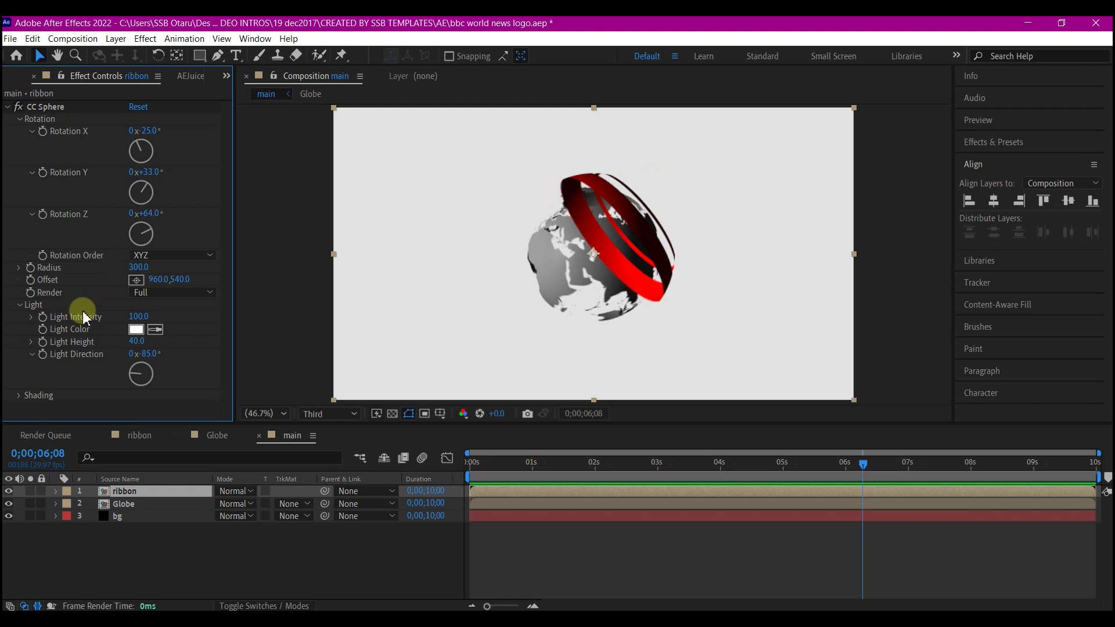
left_click(20, 397)
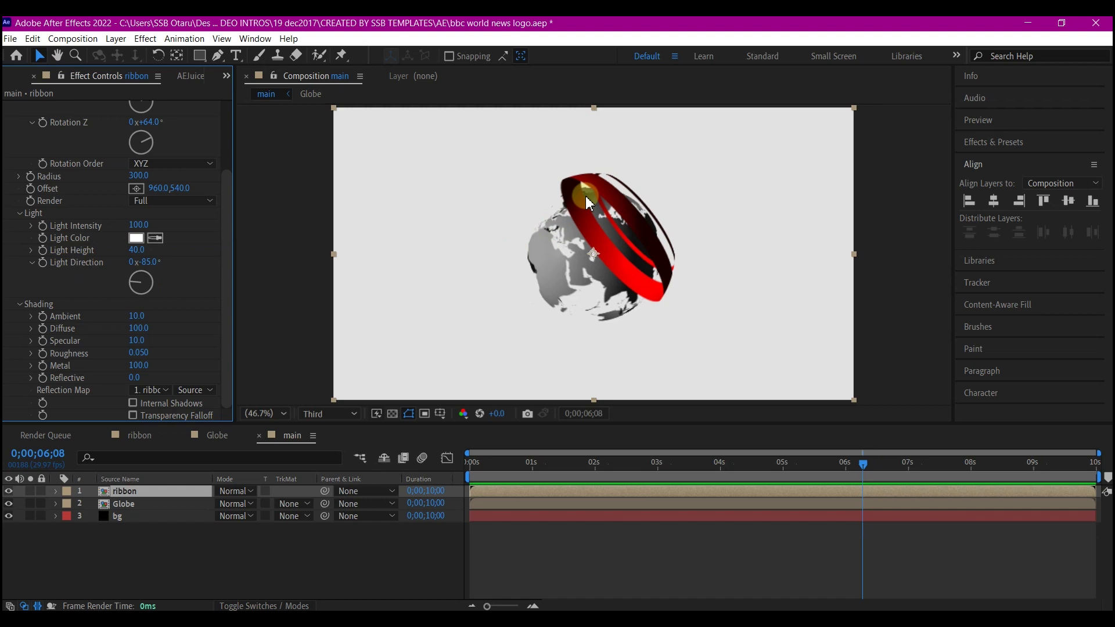
left_click(38, 304)
left_click(45, 318)
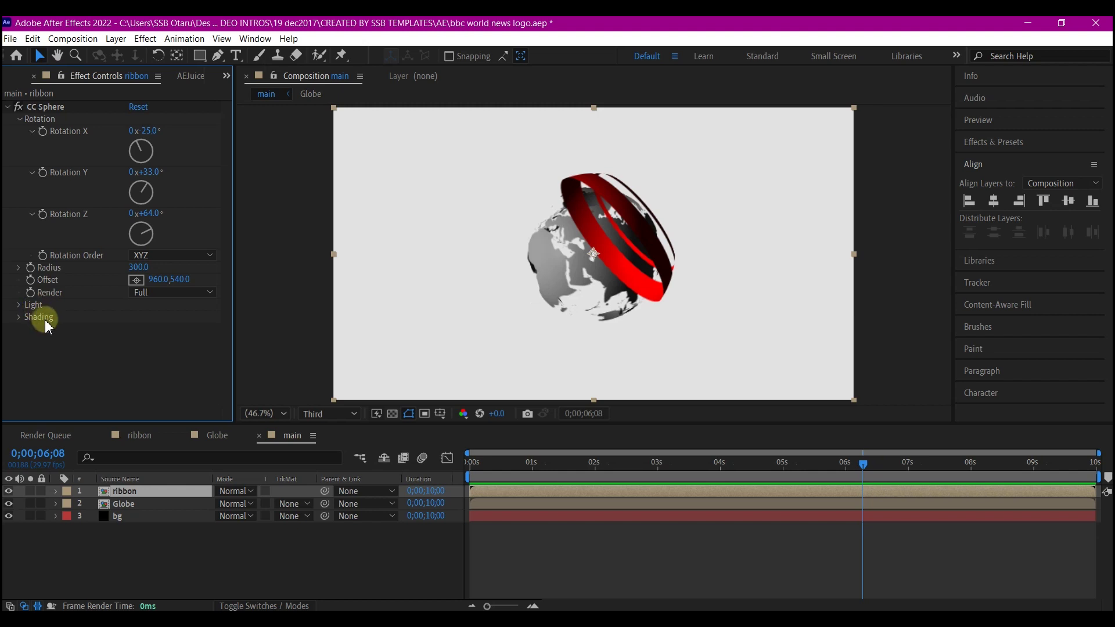
Step: Play the preview from the start, stop around 0;00;02;13, and select the ribbon layer
left_click(468, 464)
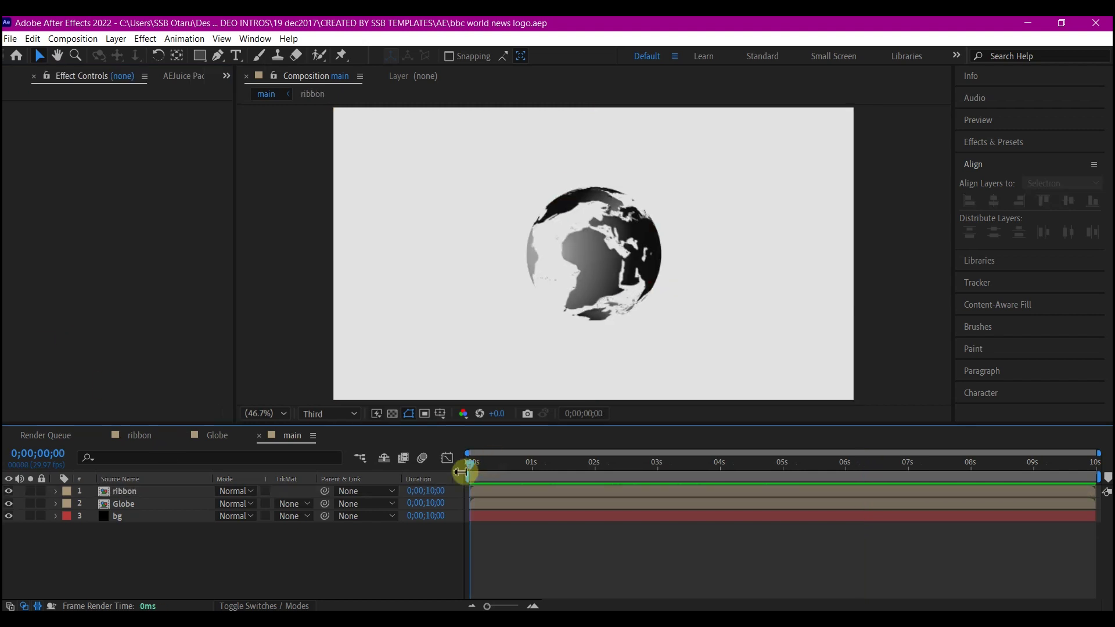
key("space")
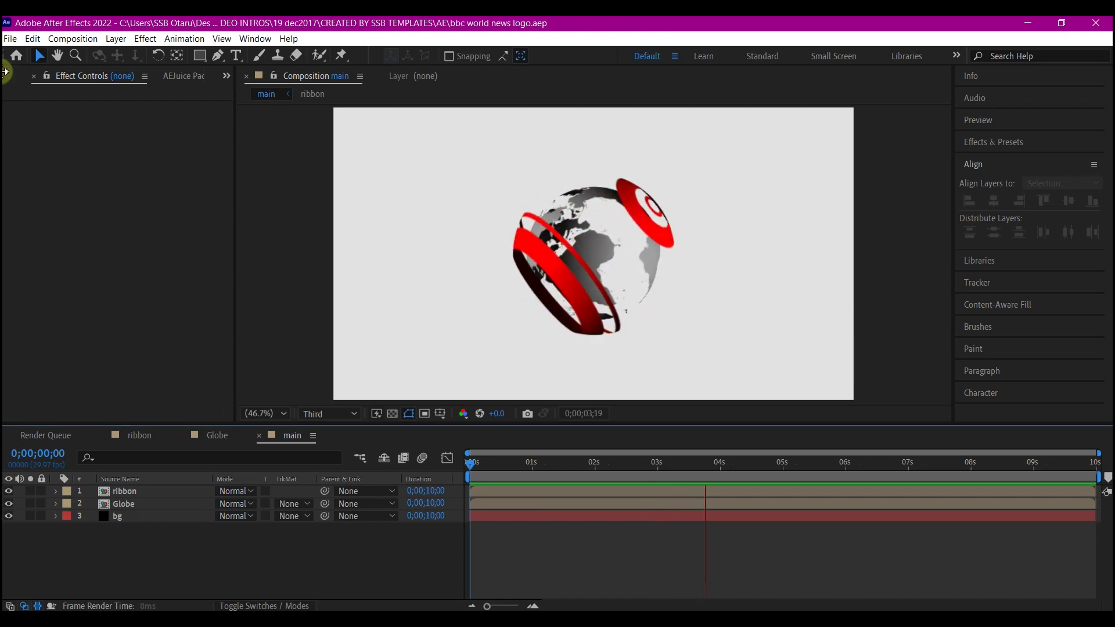
left_click(602, 463)
left_click_drag(601, 463, 621, 466)
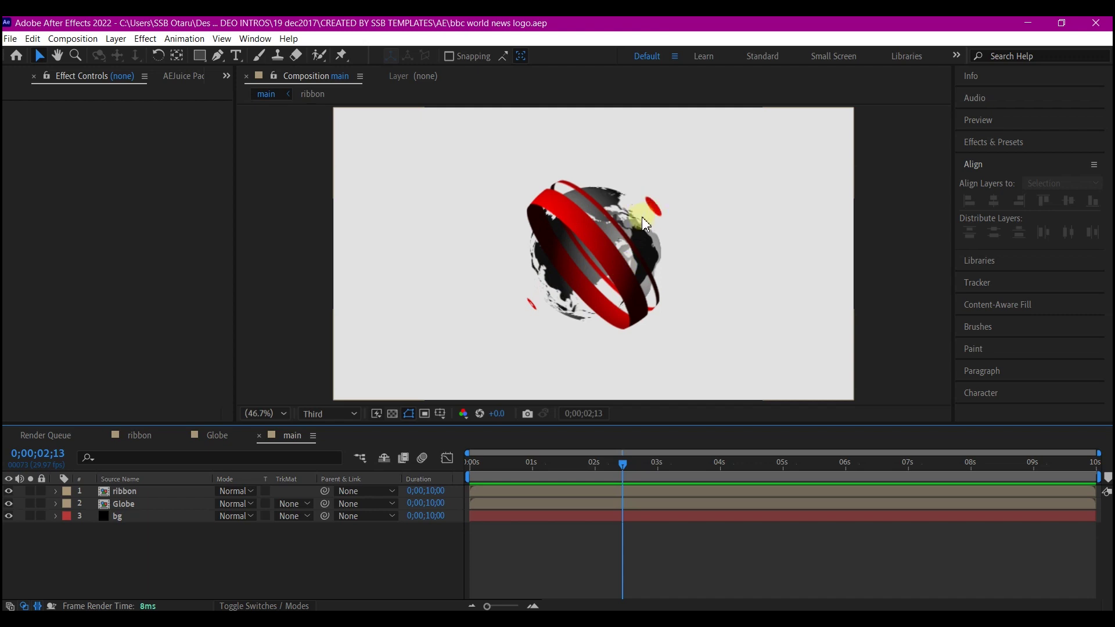
left_click(595, 271)
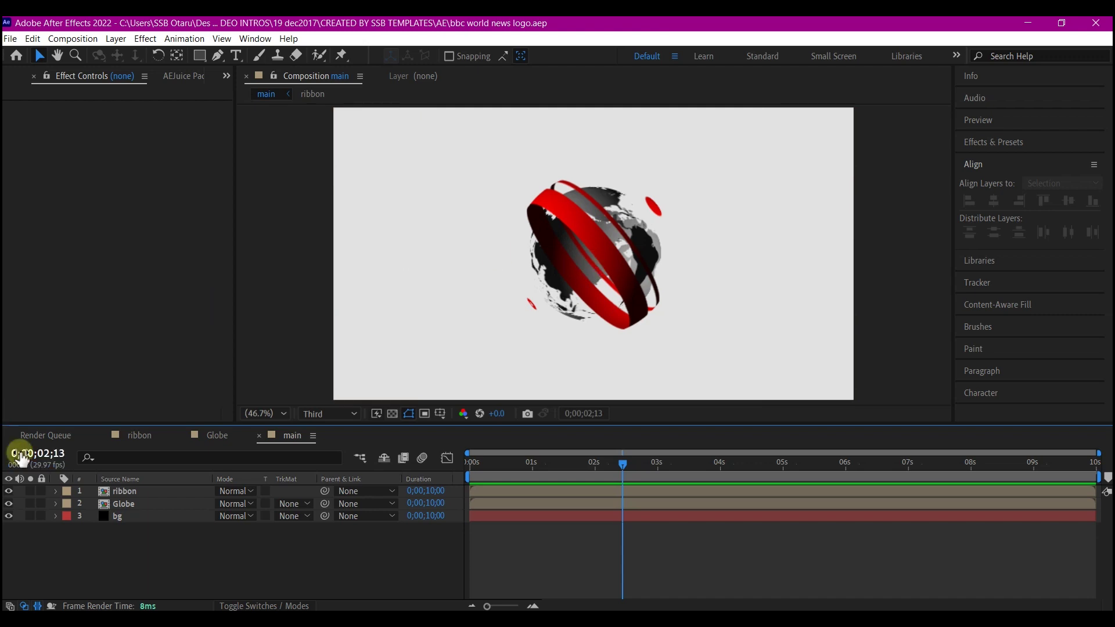
Step: Duplicate the ribbon layer and move the copy below the Globe layer
left_click(128, 492)
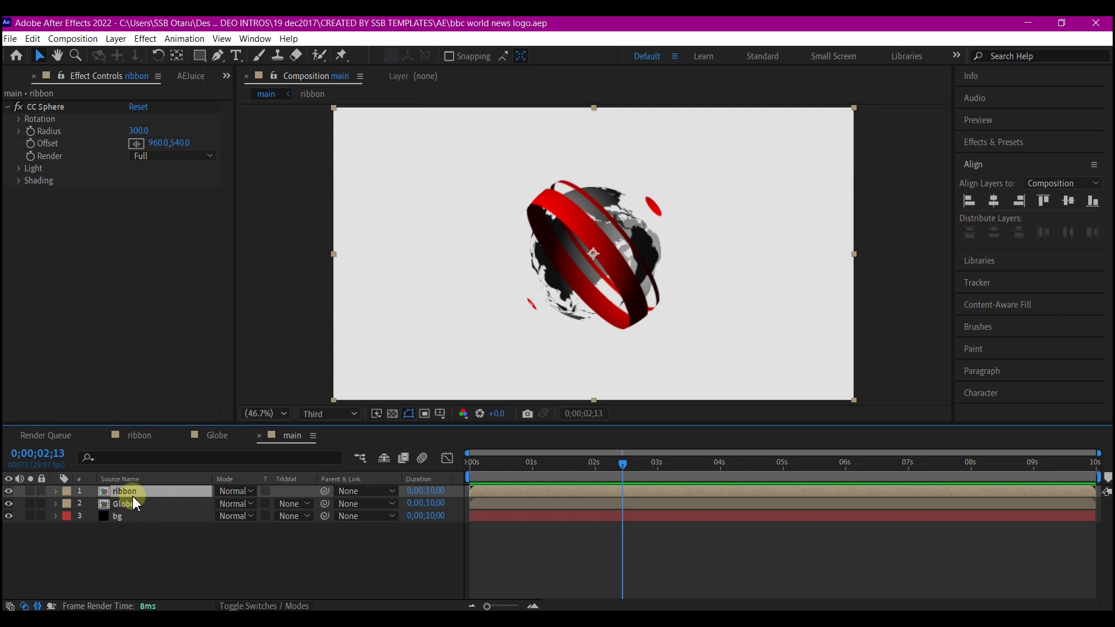
key("ctrl+d")
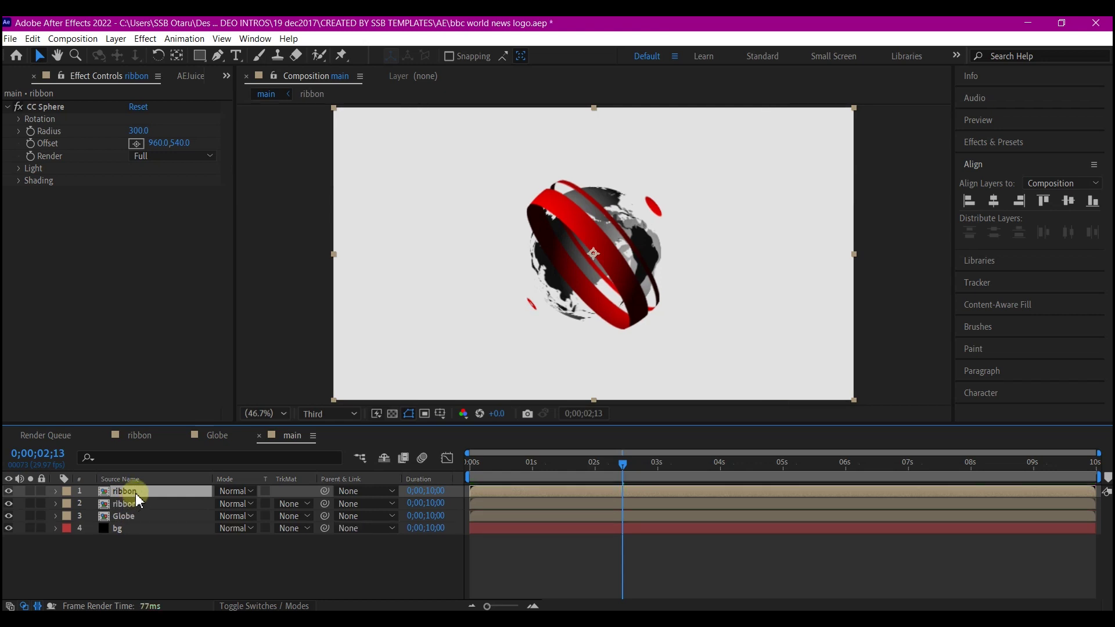
key("Return")
left_click_drag(135, 493, 138, 528)
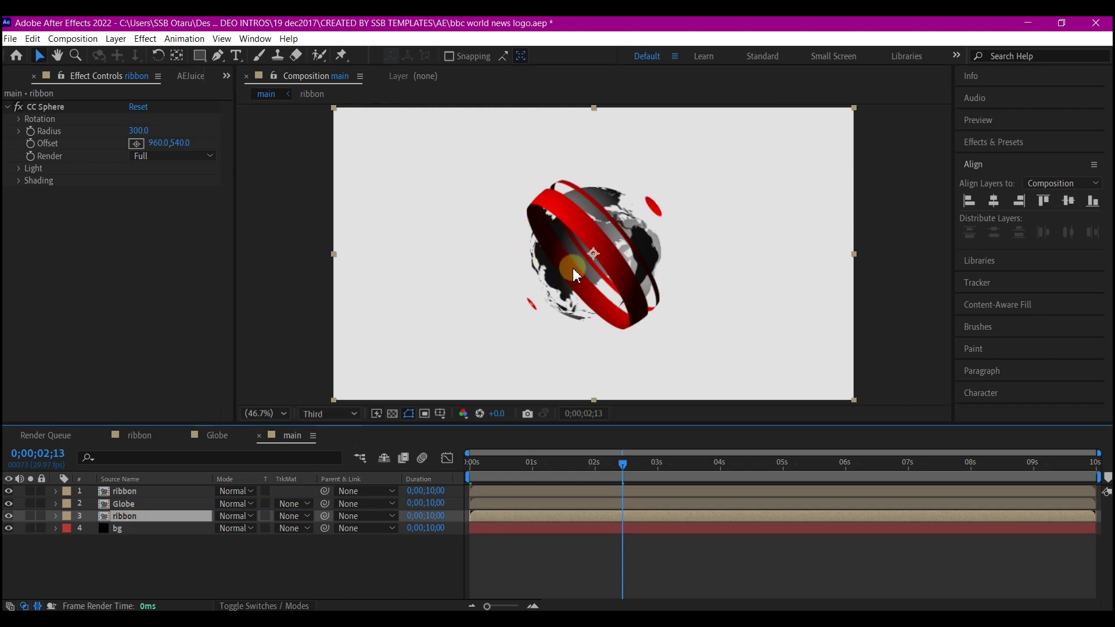
Step: Set CC Sphere Render to Outside on the top ribbon and Inside on the lower ribbon
left_click(124, 491)
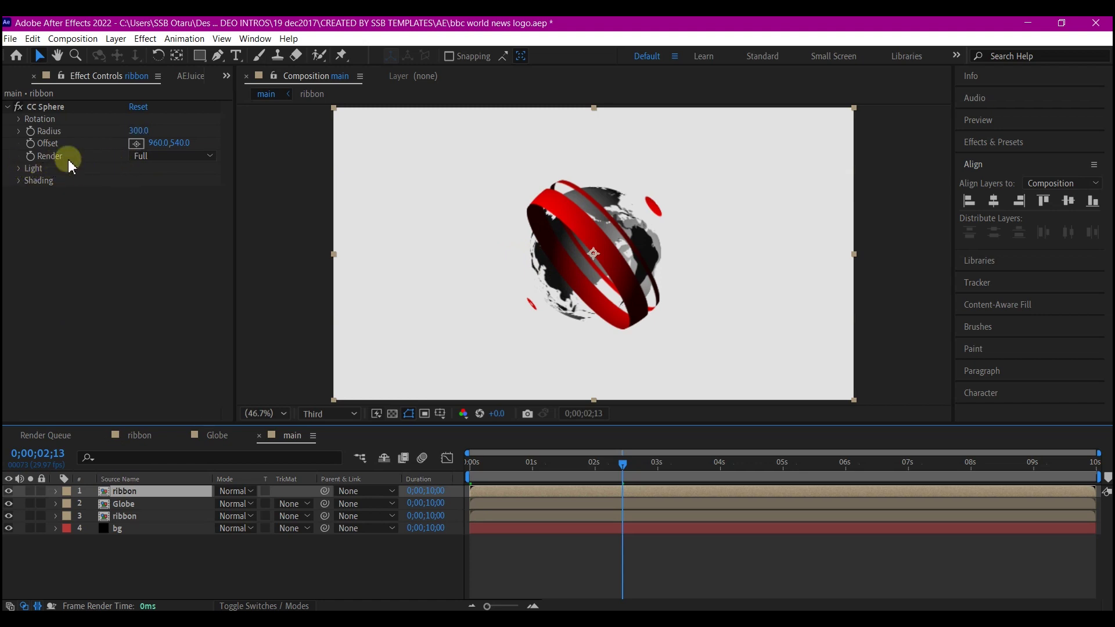
left_click(150, 157)
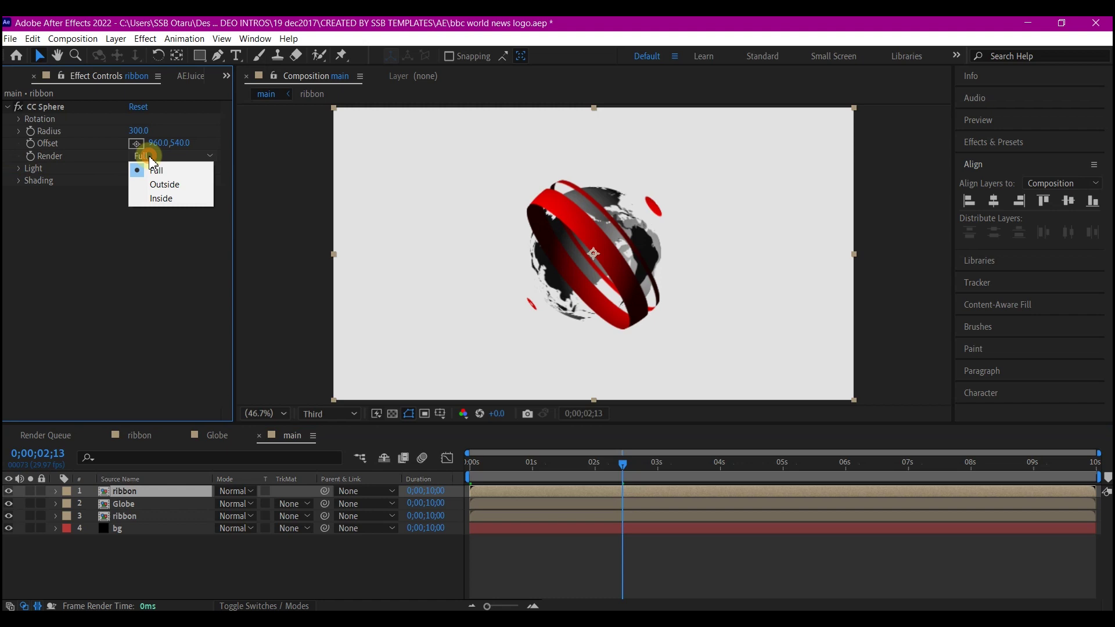
left_click(165, 186)
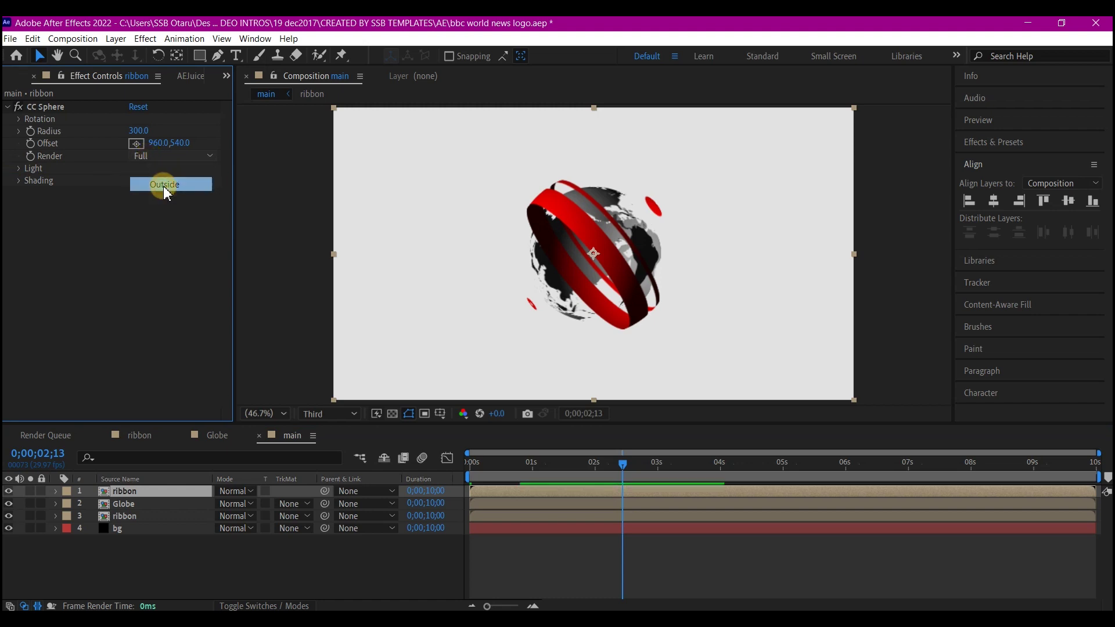
left_click(125, 516)
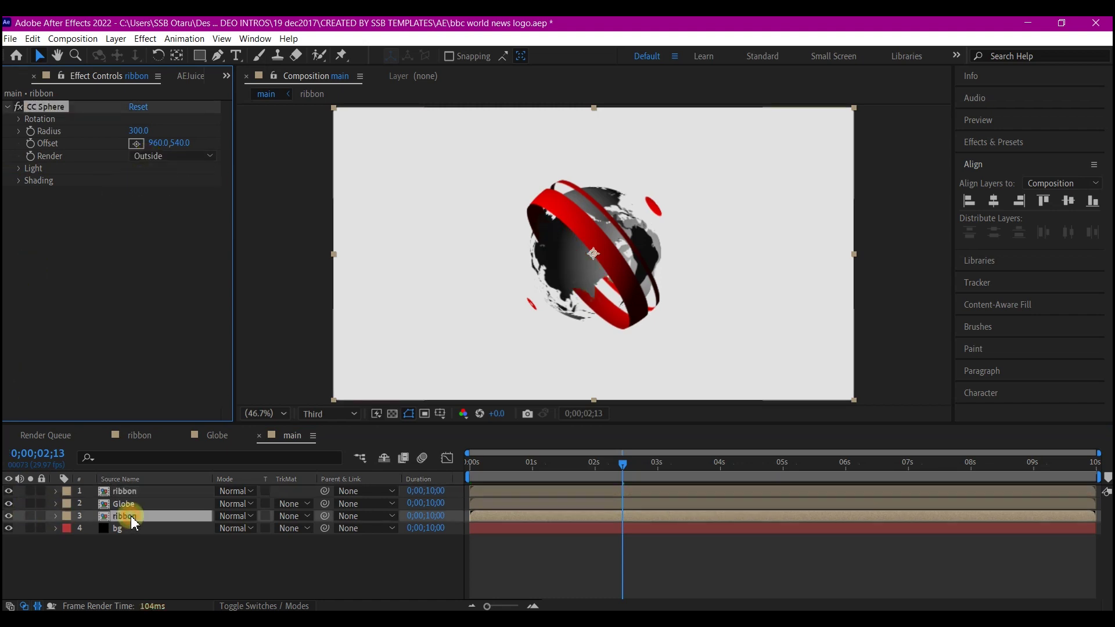
left_click(152, 157)
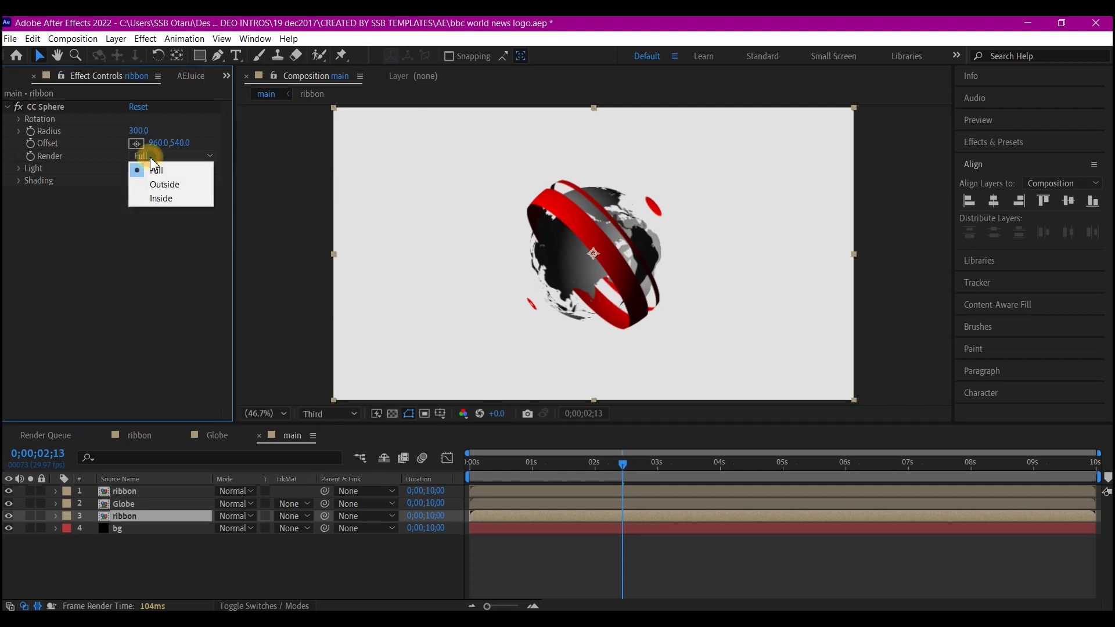
left_click(168, 199)
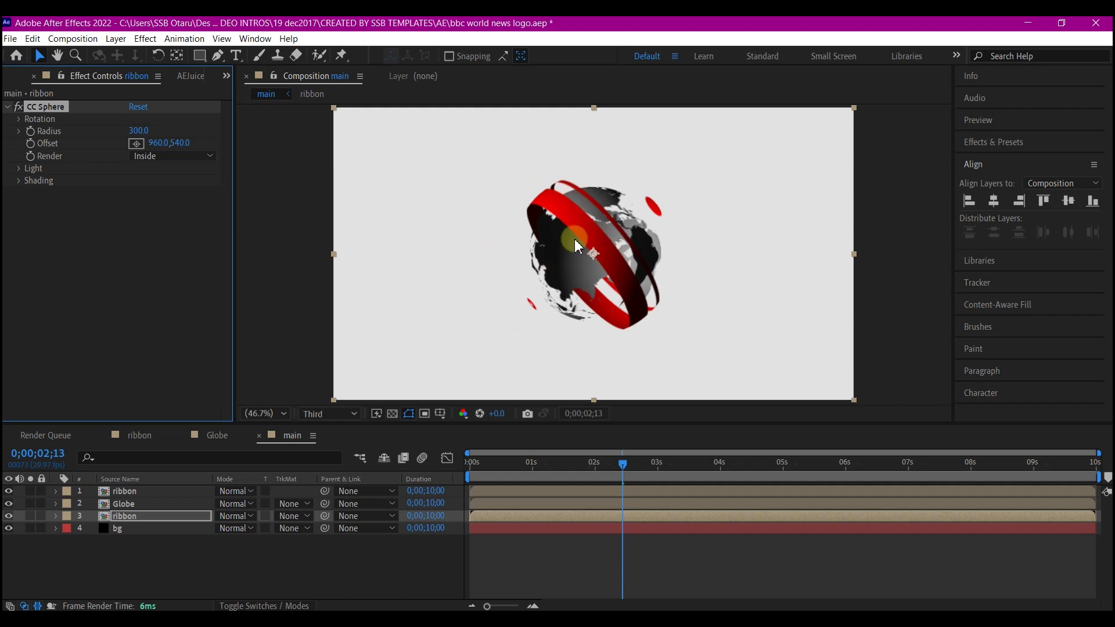
left_click_drag(487, 469, 467, 477)
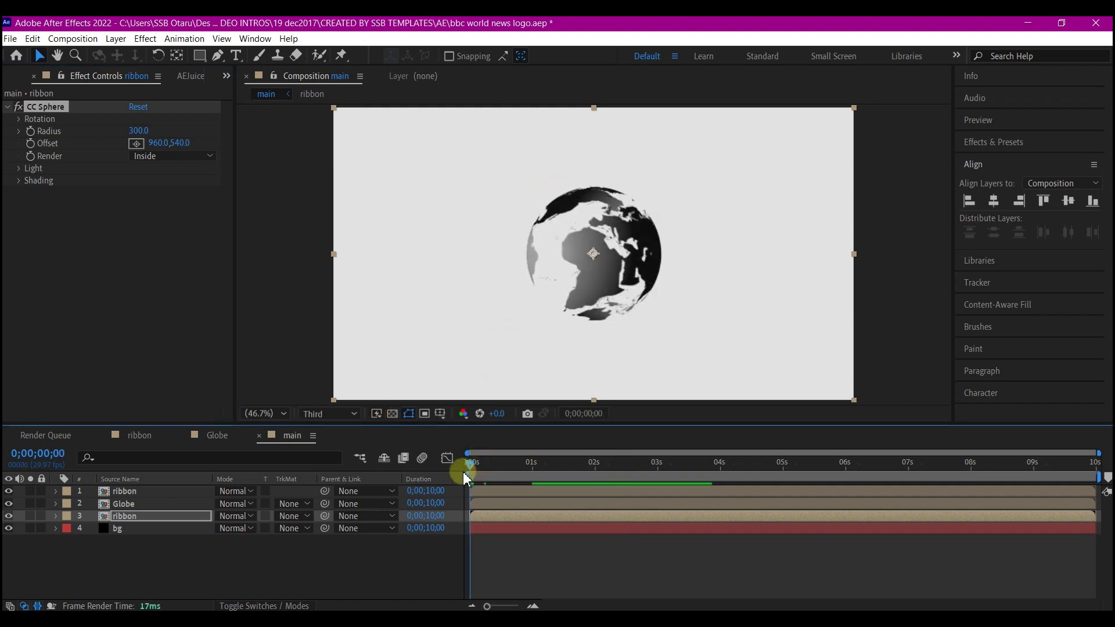
Step: Play the ribbon-and-globe preview, stop it at 4 seconds, and deselect the layers
key("space")
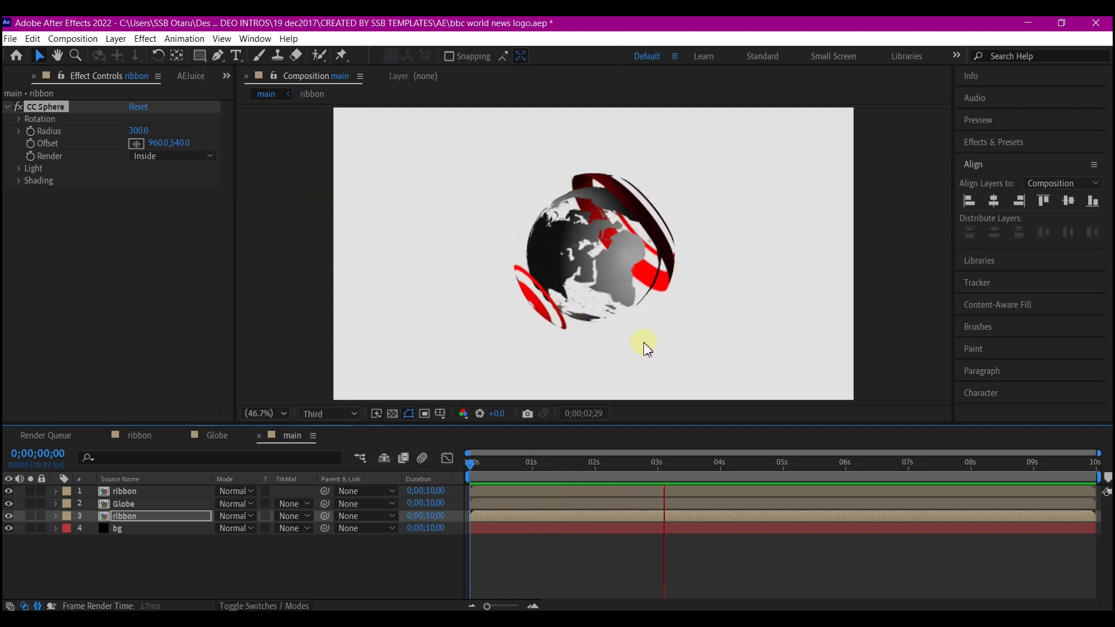
key("space")
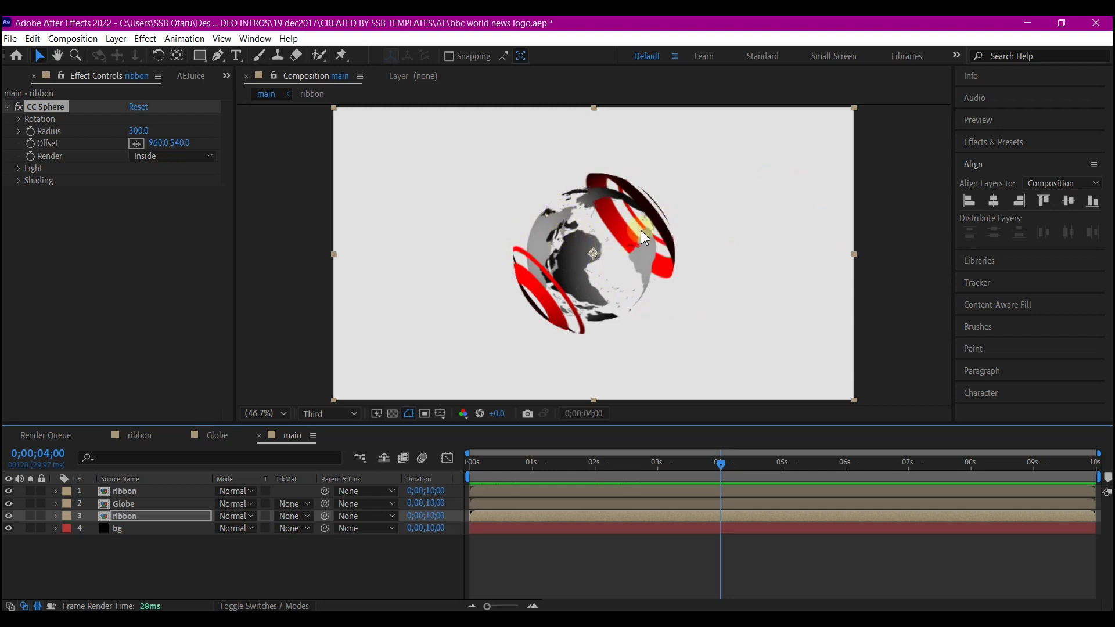
left_click(125, 554)
Step: Make a new composition named 'bbc' with width and height both 500 px
left_click(125, 555)
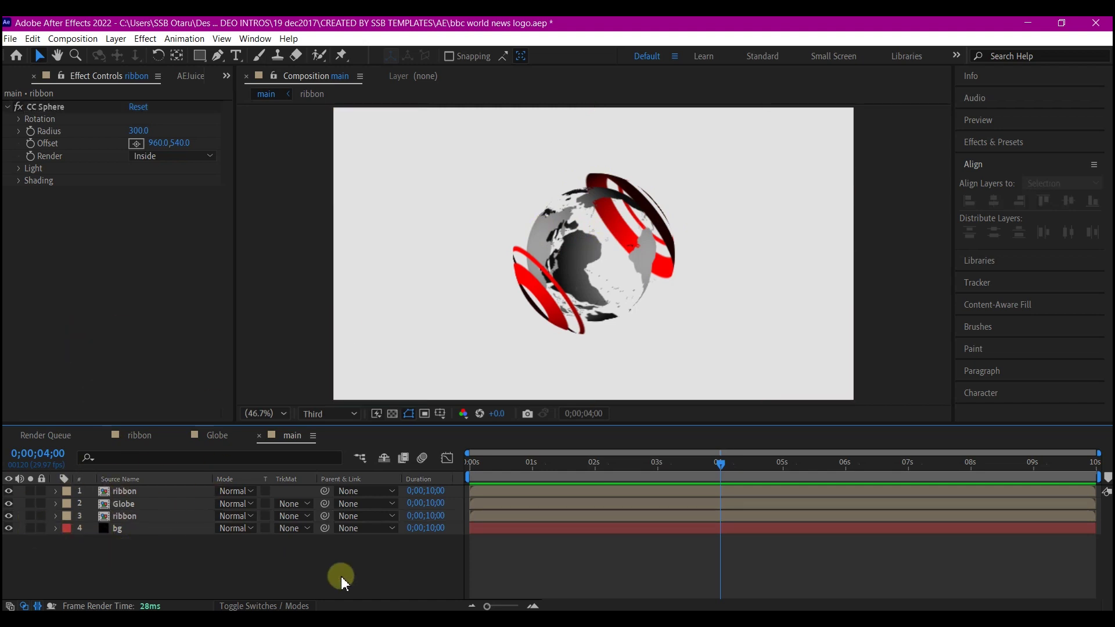
key("ctrl+n")
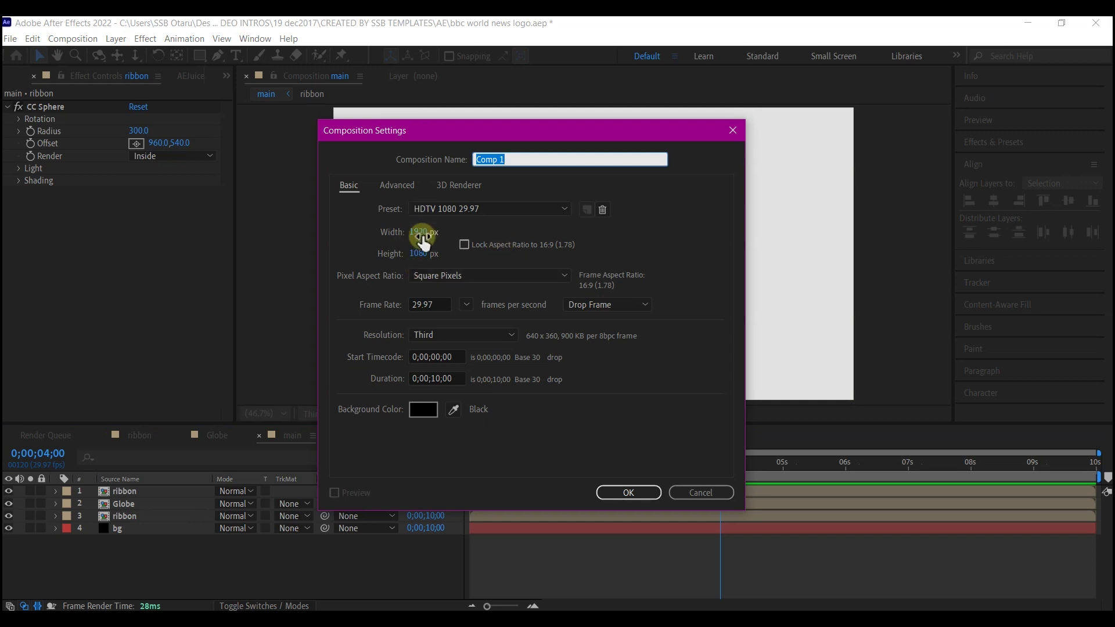
left_click(418, 231)
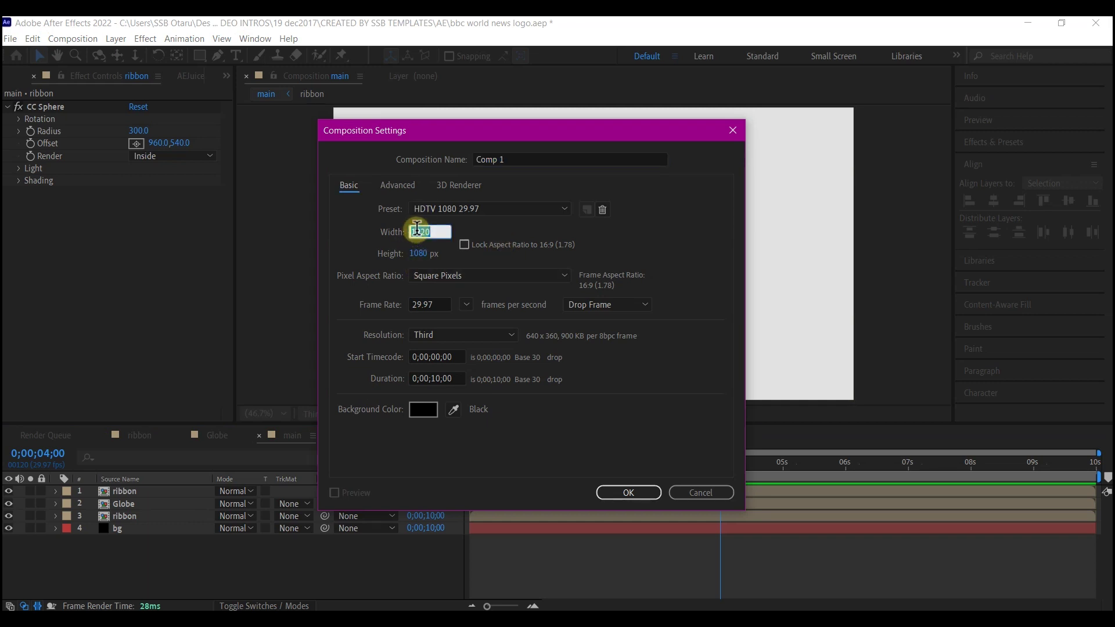
type("500")
key("Tab")
type("500")
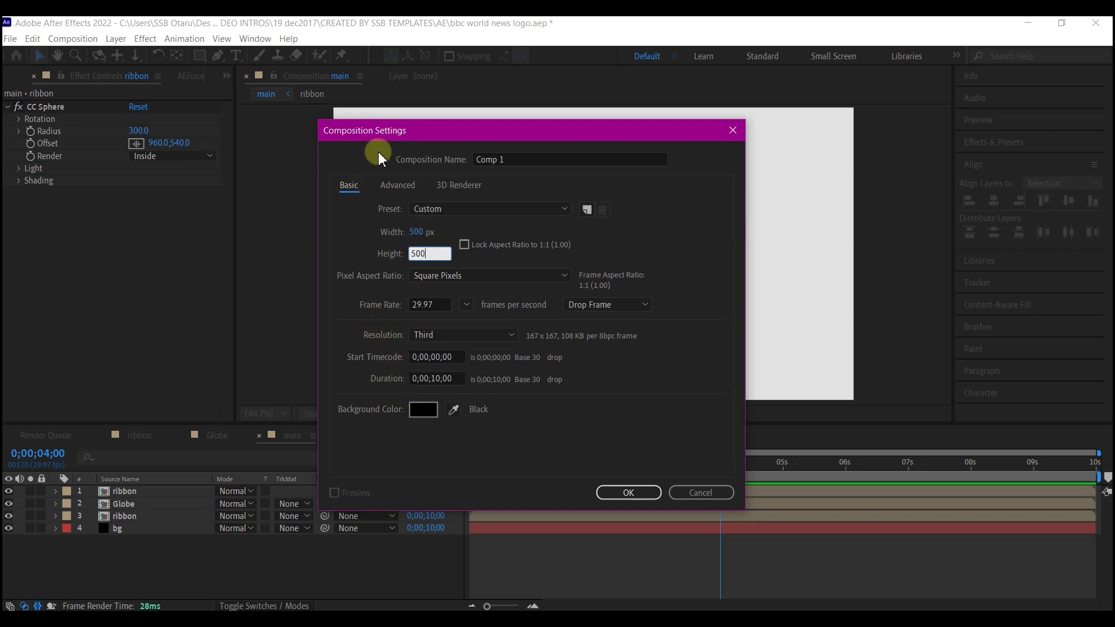
left_click(529, 160)
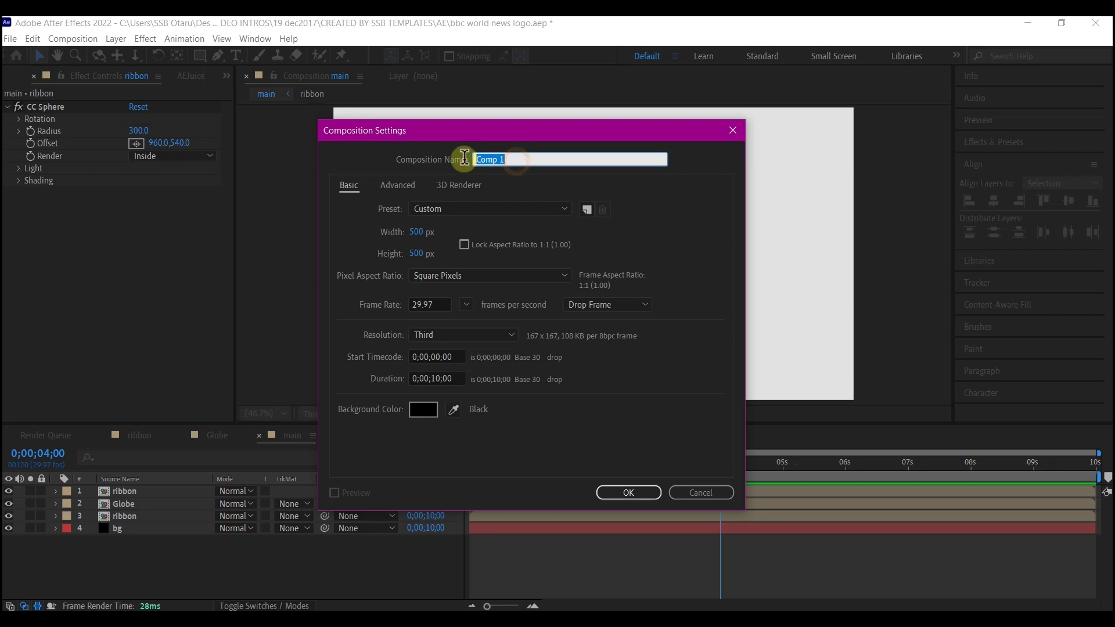
type("bbc")
left_click(622, 492)
Step: Add a new full-frame solid layer to the bbc composition
right_click(186, 540)
mouse_move(232, 390)
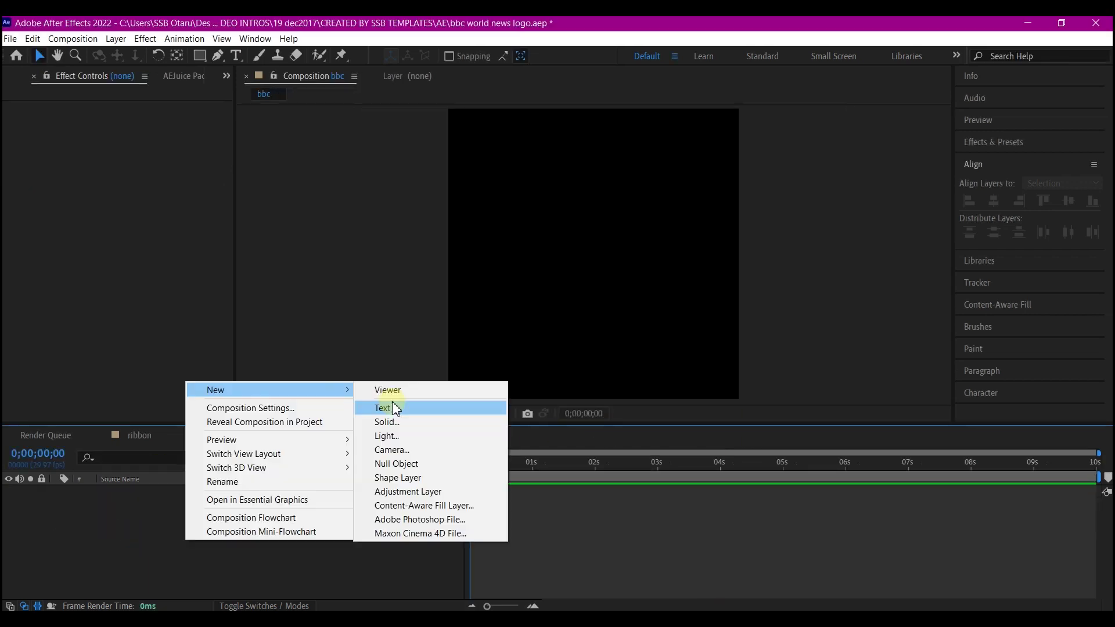
left_click(385, 421)
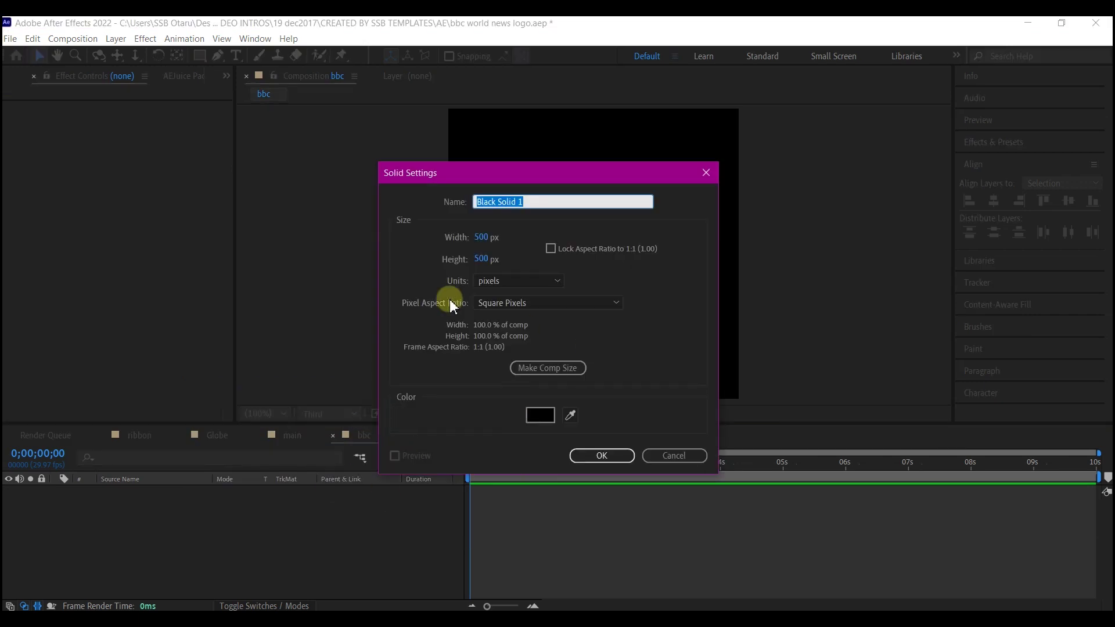
left_click(601, 456)
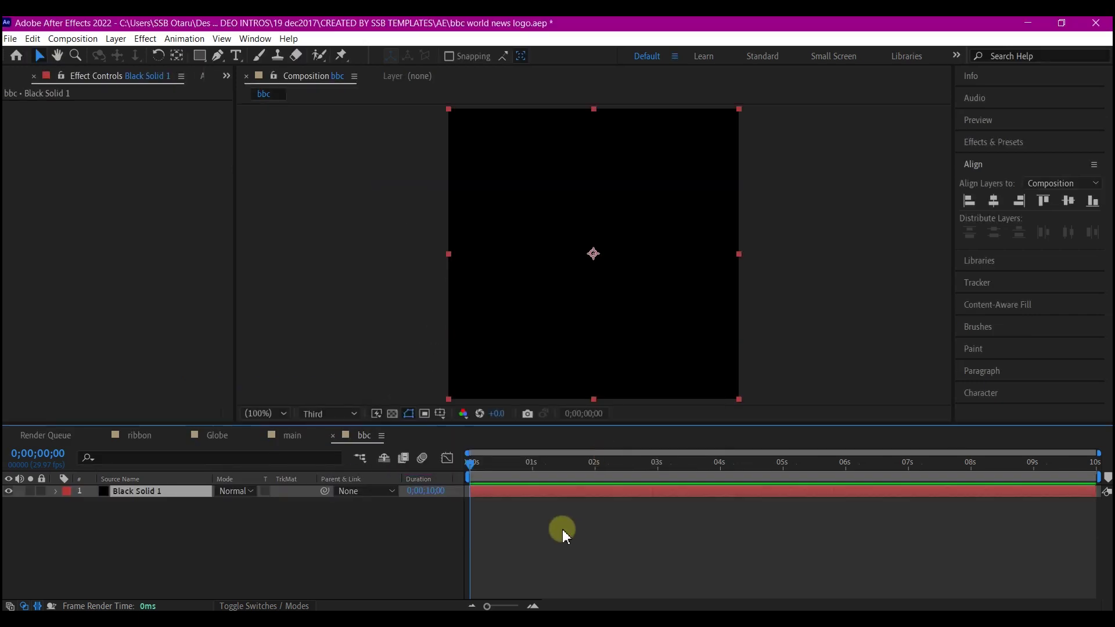
Step: Apply a red Fill effect to Black Solid 1 and keep it selected
key("ctrl+space")
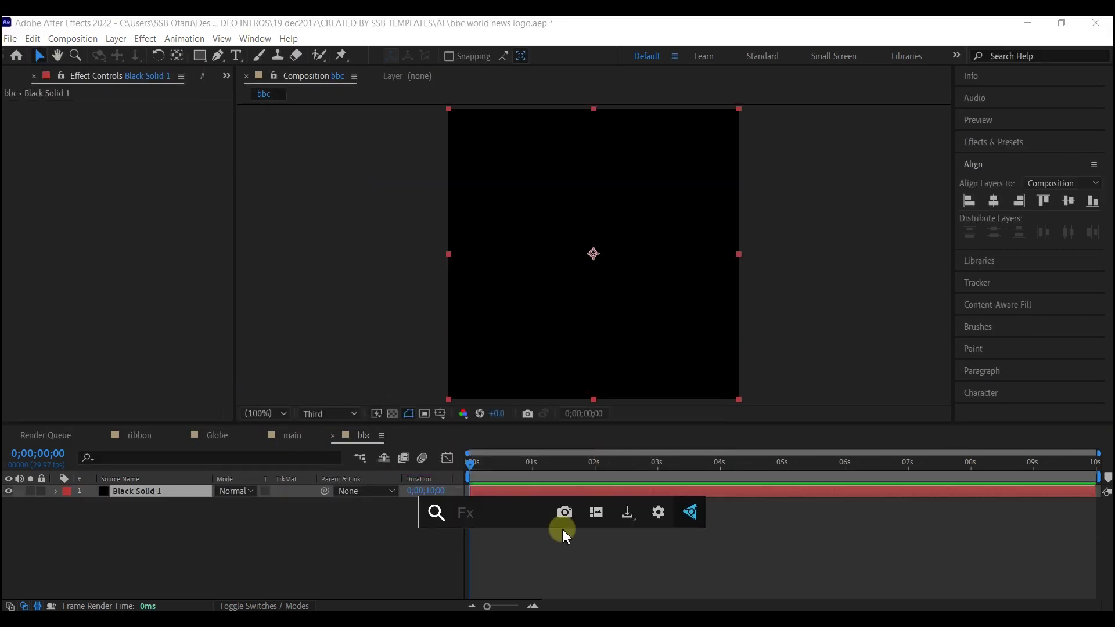
type("fill")
left_click(500, 467)
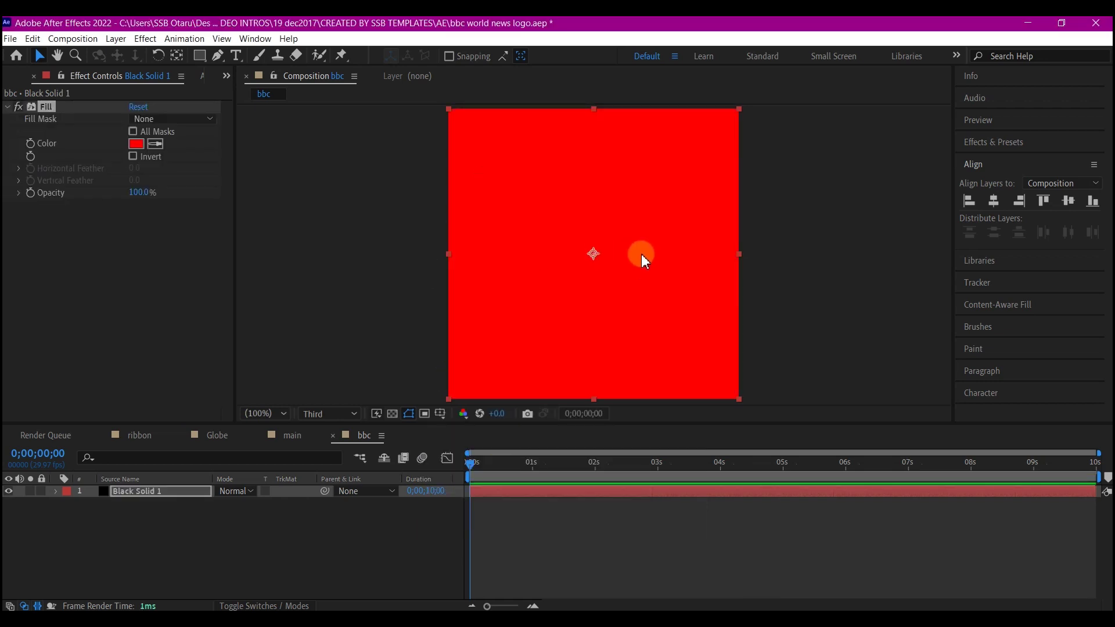
left_click(134, 517)
left_click(134, 493)
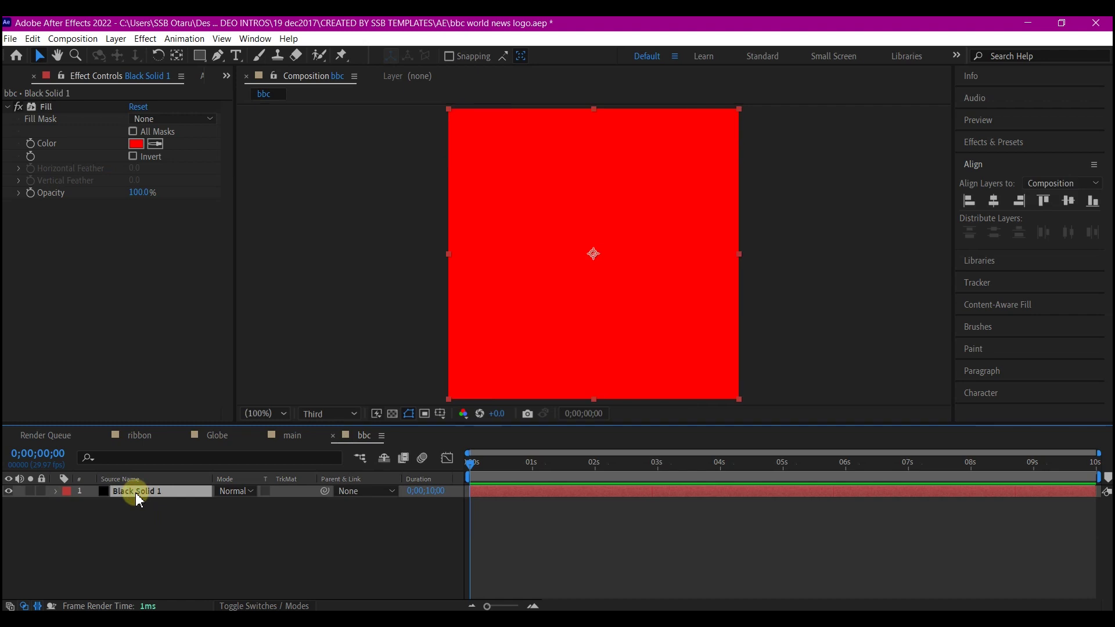
Step: Duplicate the red solid and change the copy's Fill colour to white FFFFFF
key("ctrl+d")
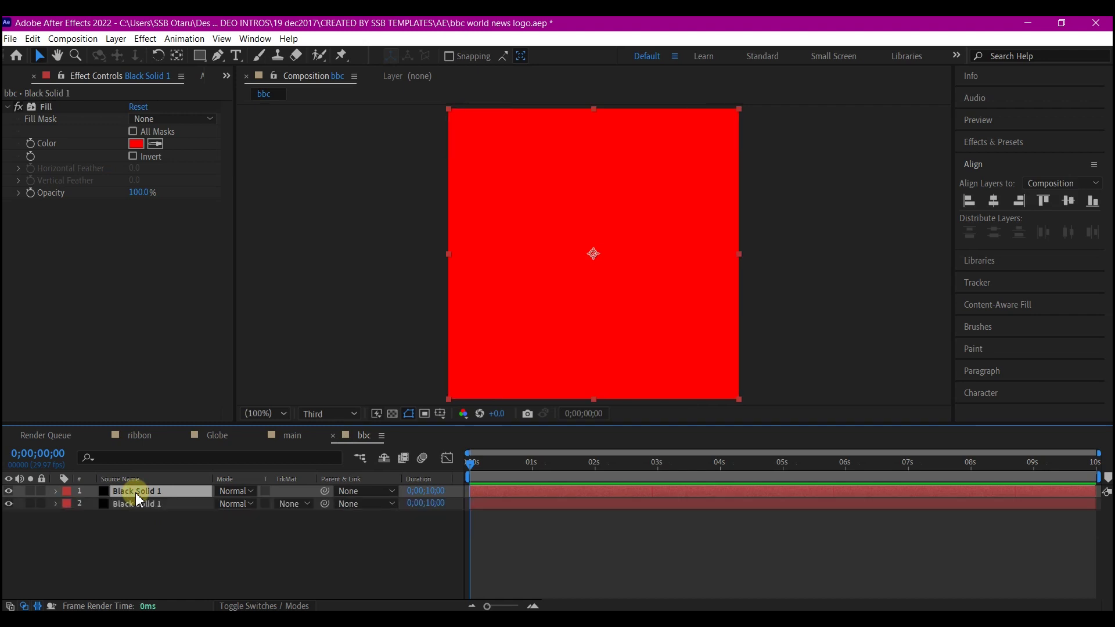
left_click(136, 146)
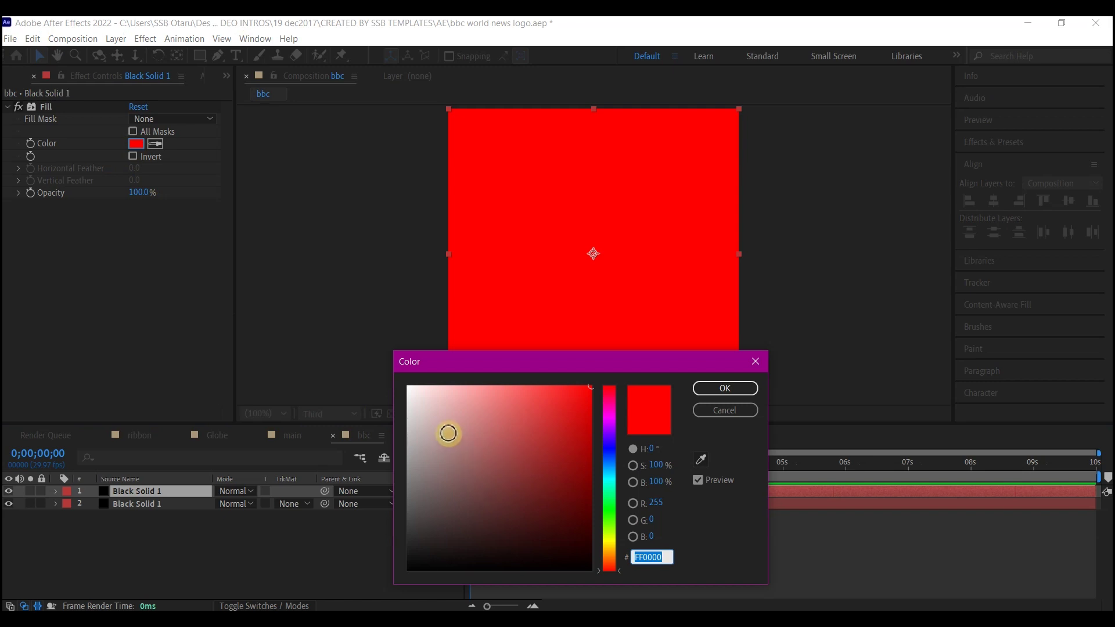
mouse_move(449, 434)
left_mouse_down()
mouse_move(426, 393)
mouse_move(391, 374)
left_mouse_up()
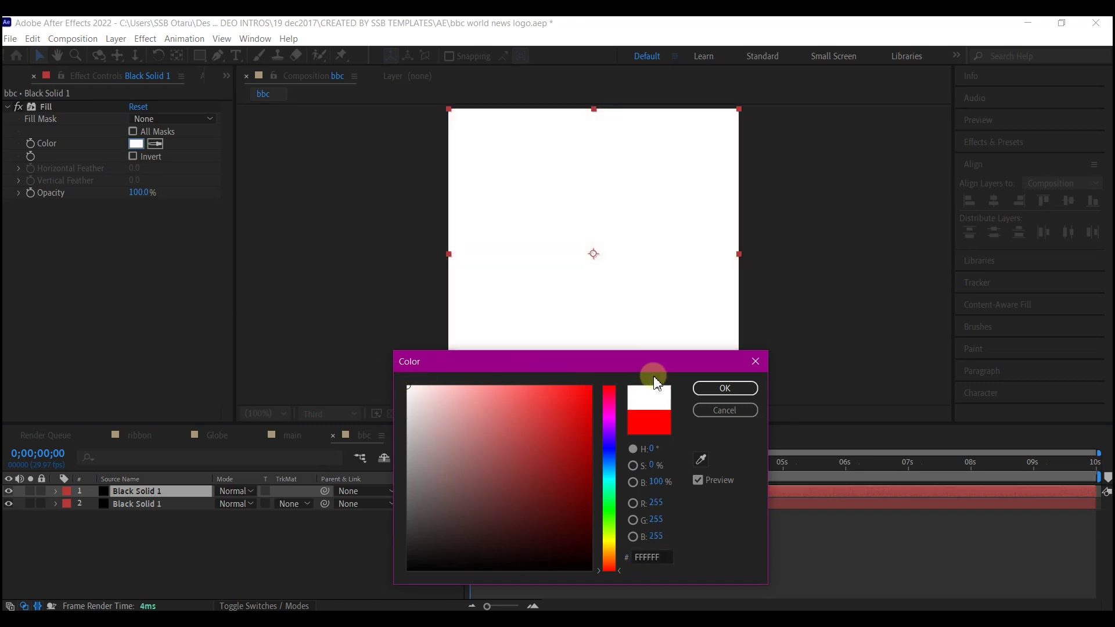
left_click(726, 388)
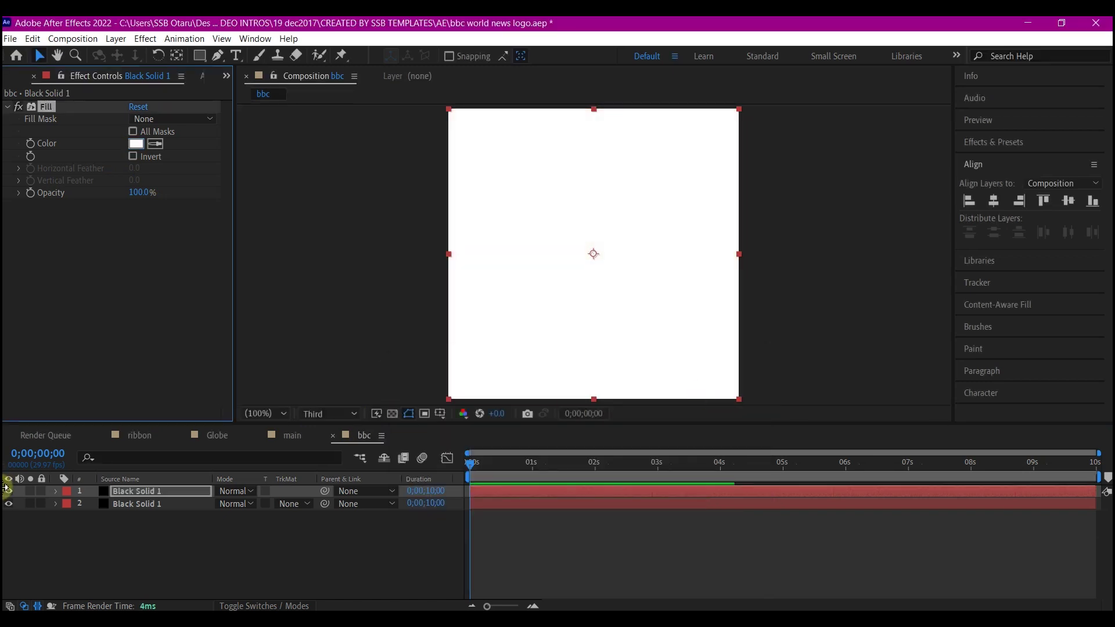
Step: Scale the white solid down to 17%
left_click(152, 498)
key("s")
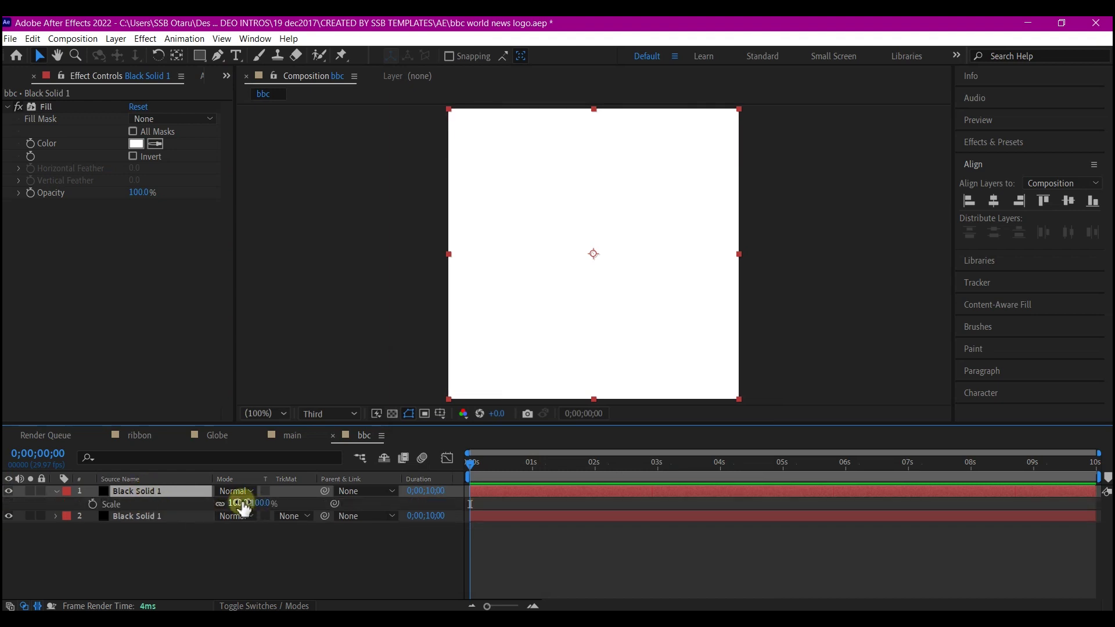
left_click_drag(235, 503, 194, 517)
Step: Add a new text layer reading 'B' on the white square
left_click(156, 558)
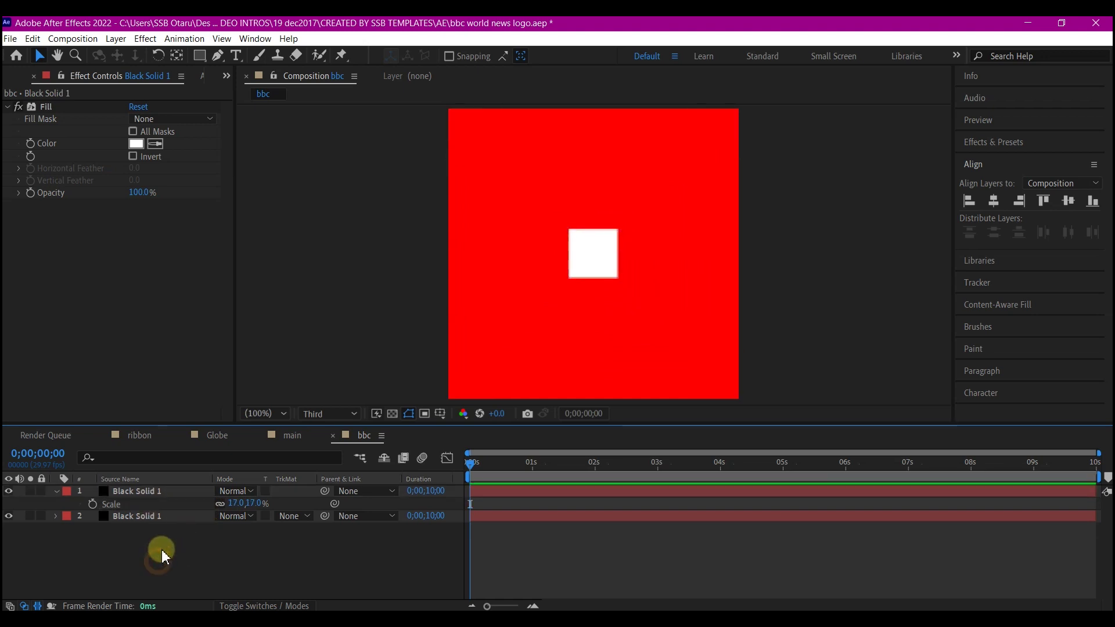
right_click(162, 547)
mouse_move(206, 401)
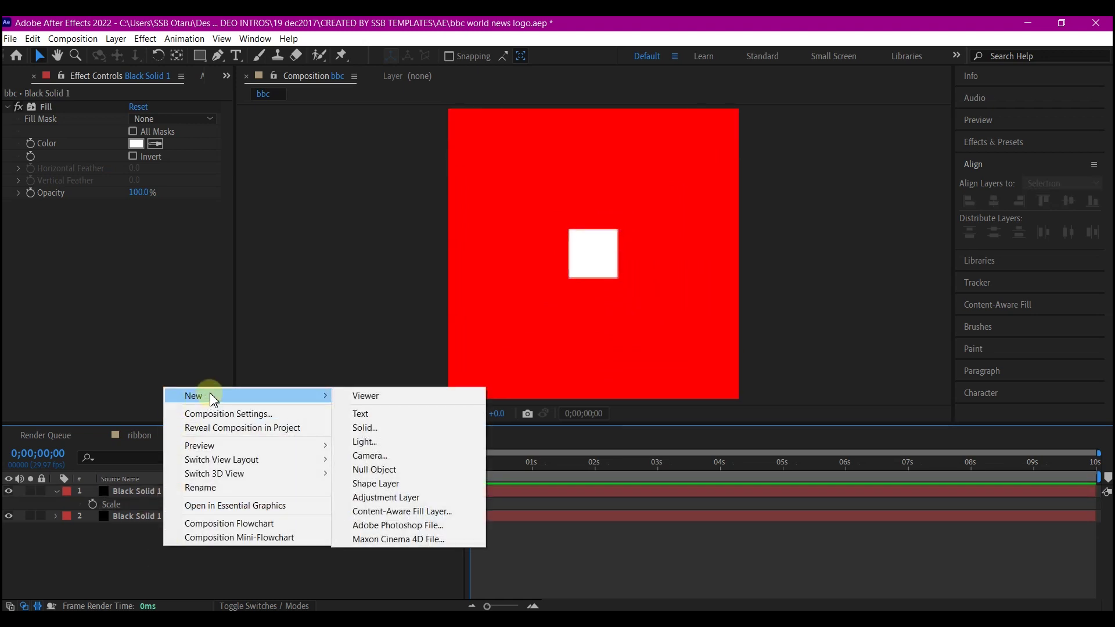
left_click(365, 414)
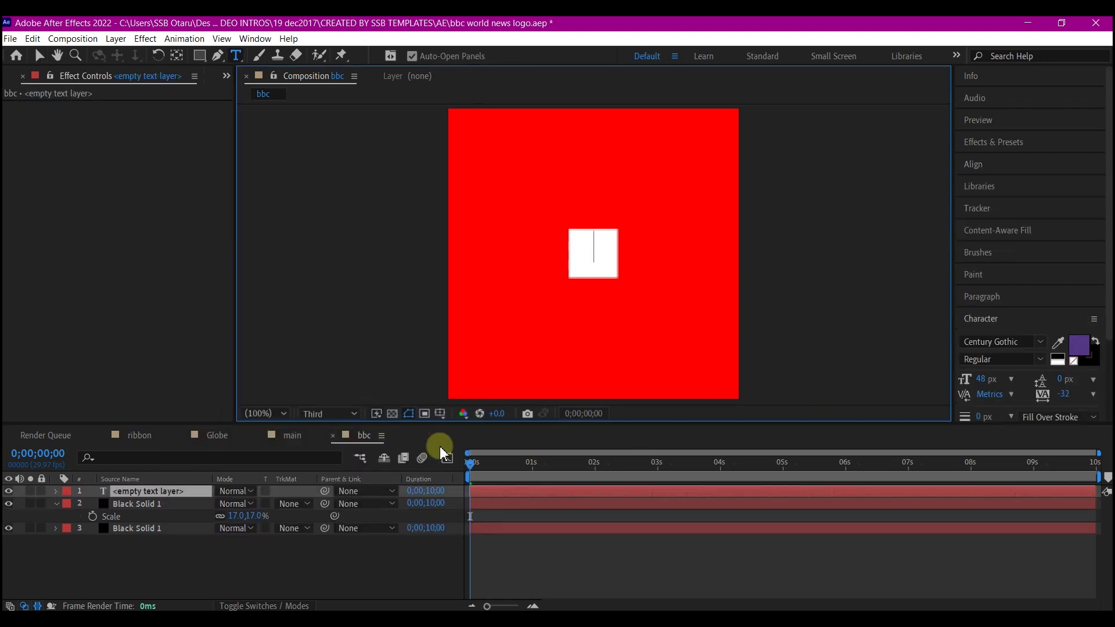
type("B")
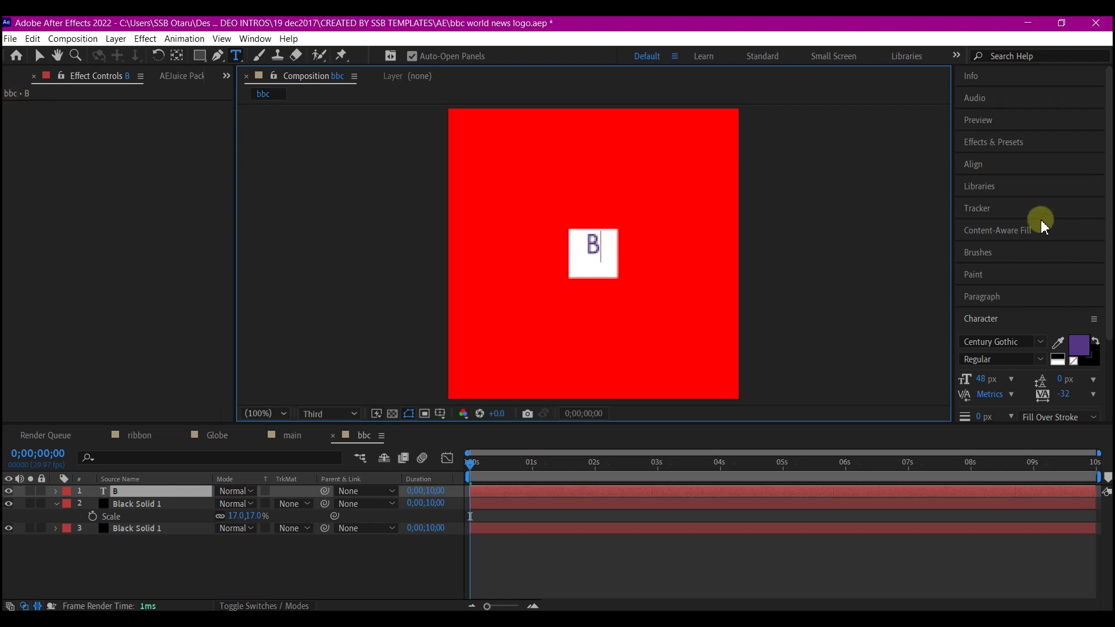
Step: Zoom in and switch the preview resolution from Third to Full, then zoom back out
left_click(995, 286)
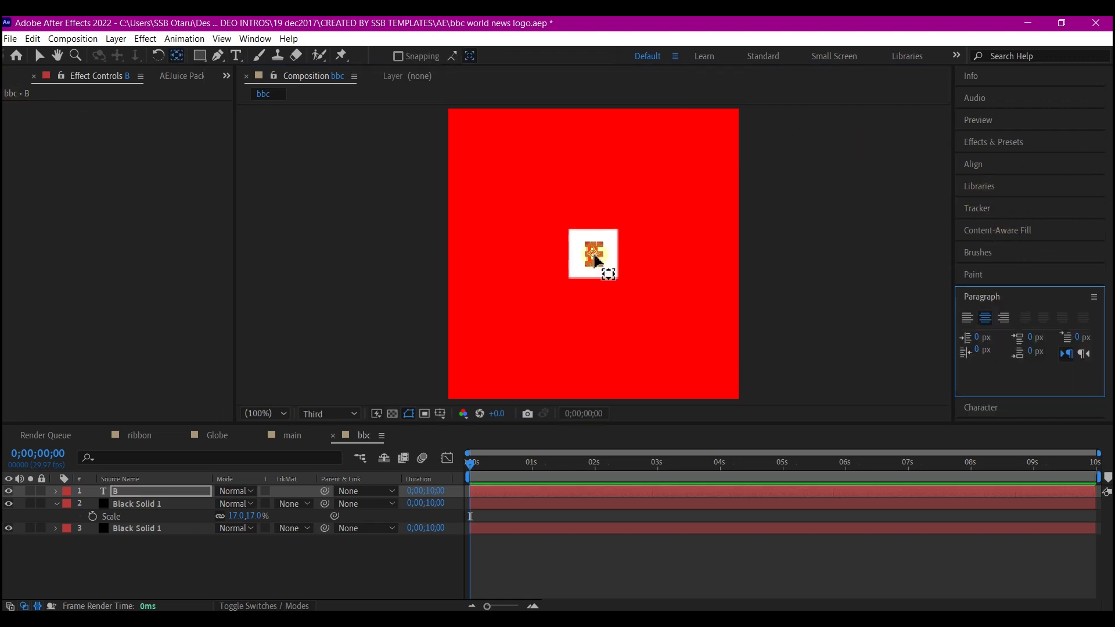
scroll(590, 255, "up", 2)
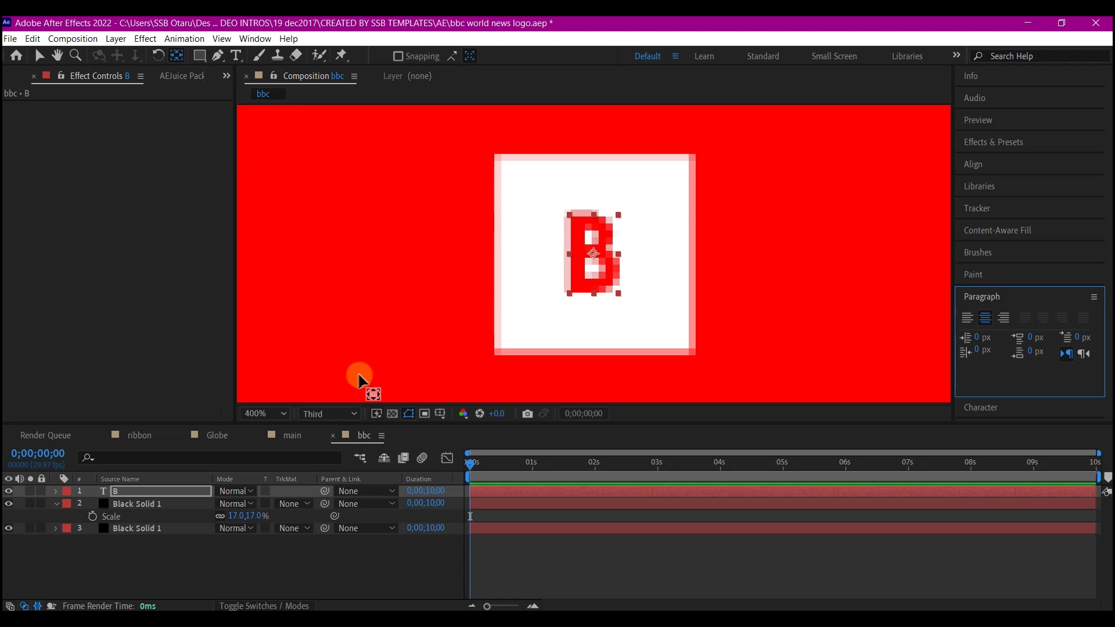
left_click(320, 414)
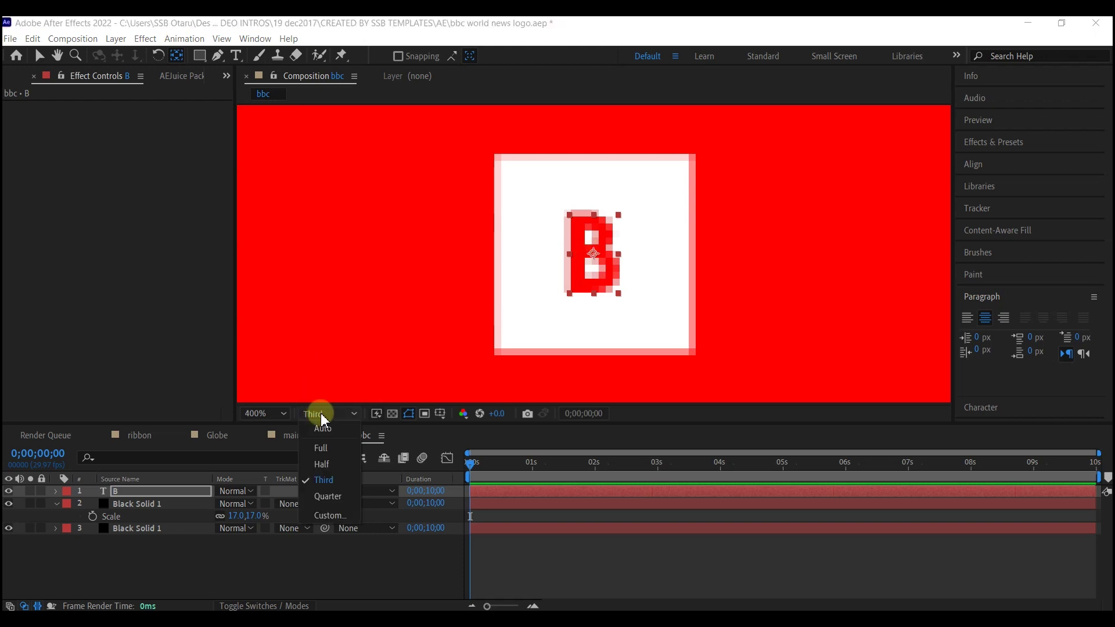
left_click(331, 452)
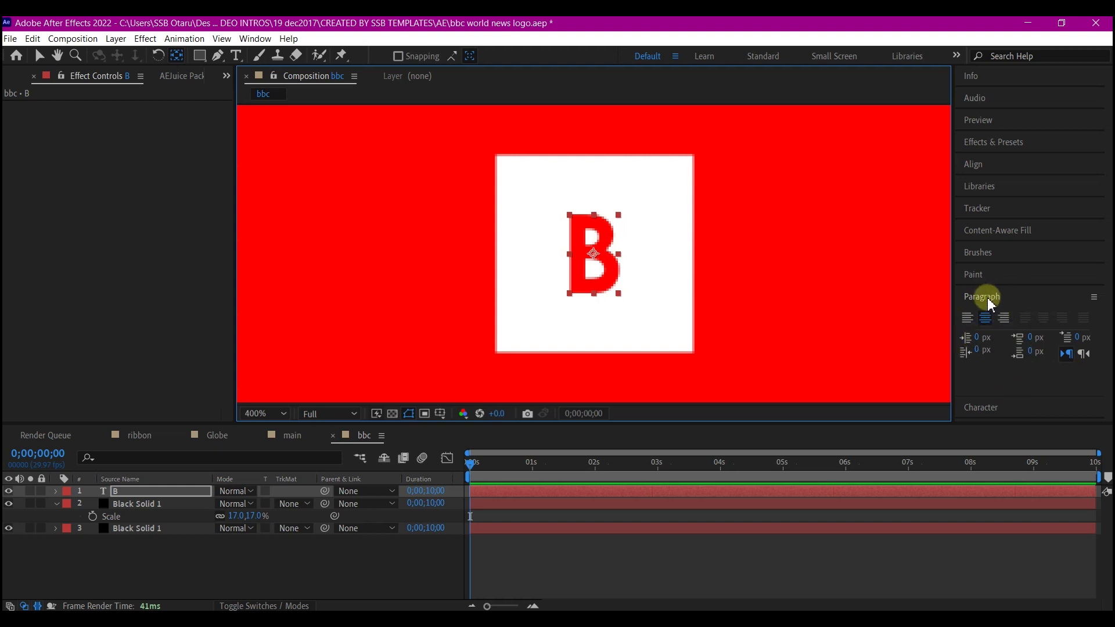
left_click(973, 165)
scroll(542, 249, "down", 4)
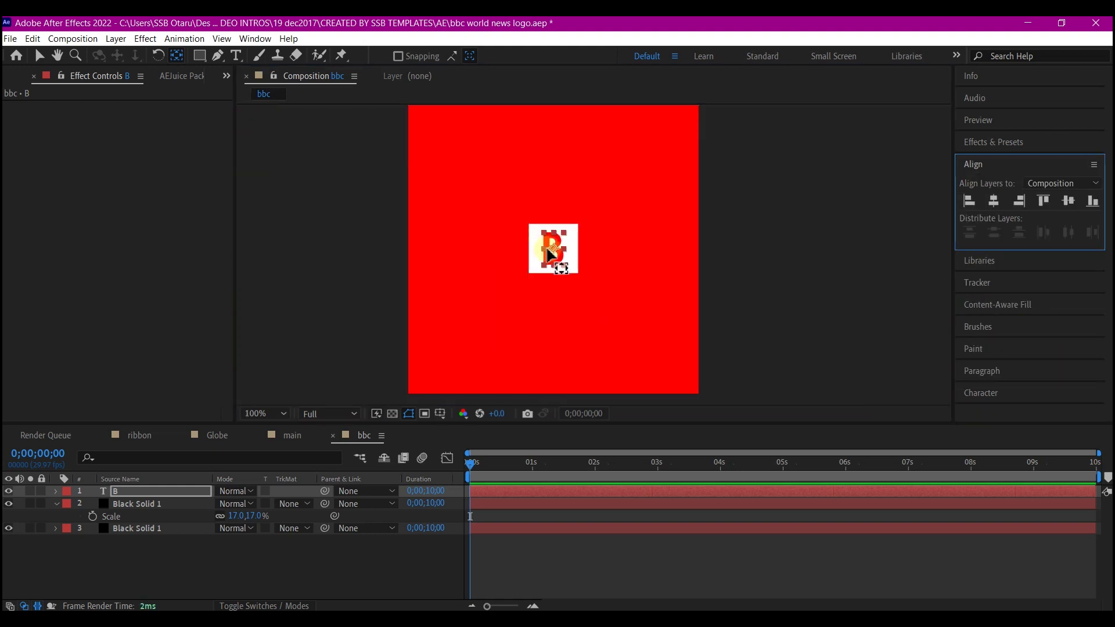
Step: Duplicate the B letter and its white box twice, placing the copies side by side
left_click(133, 494)
left_click(137, 506, "shift")
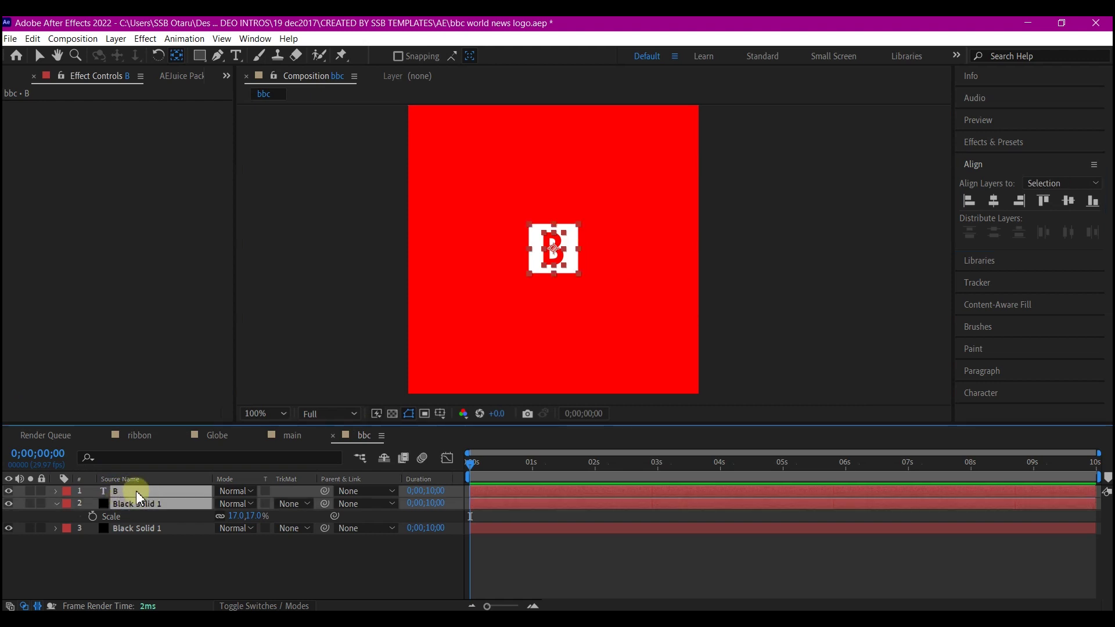
key("ctrl+d")
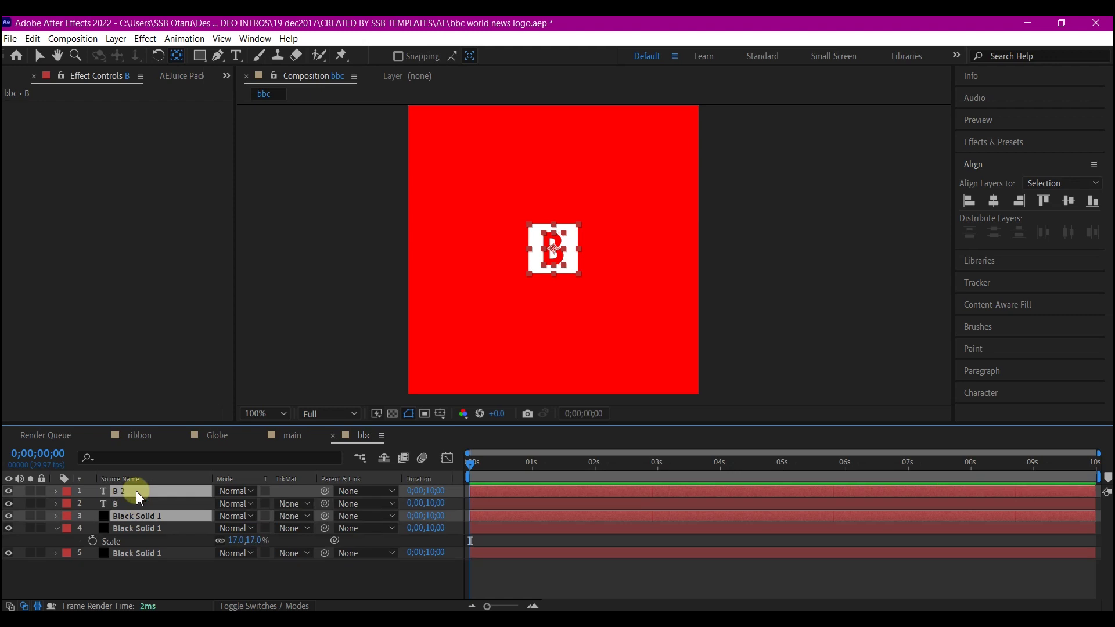
key("v")
left_click_drag(546, 244, 616, 259)
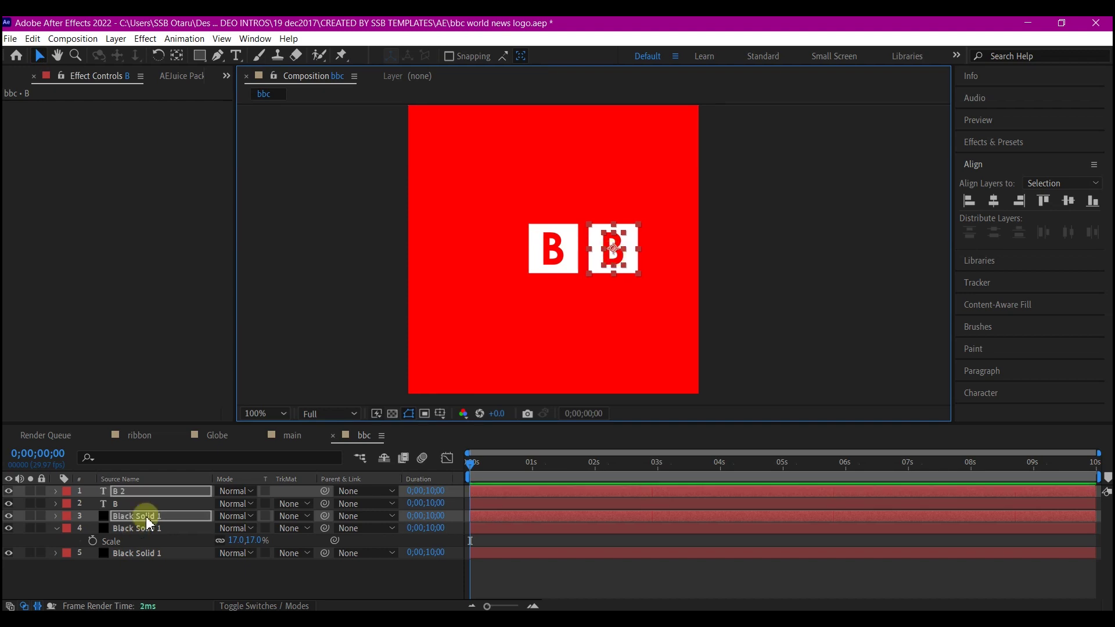
left_click(140, 503, "ctrl")
left_click_drag(132, 520, 153, 502)
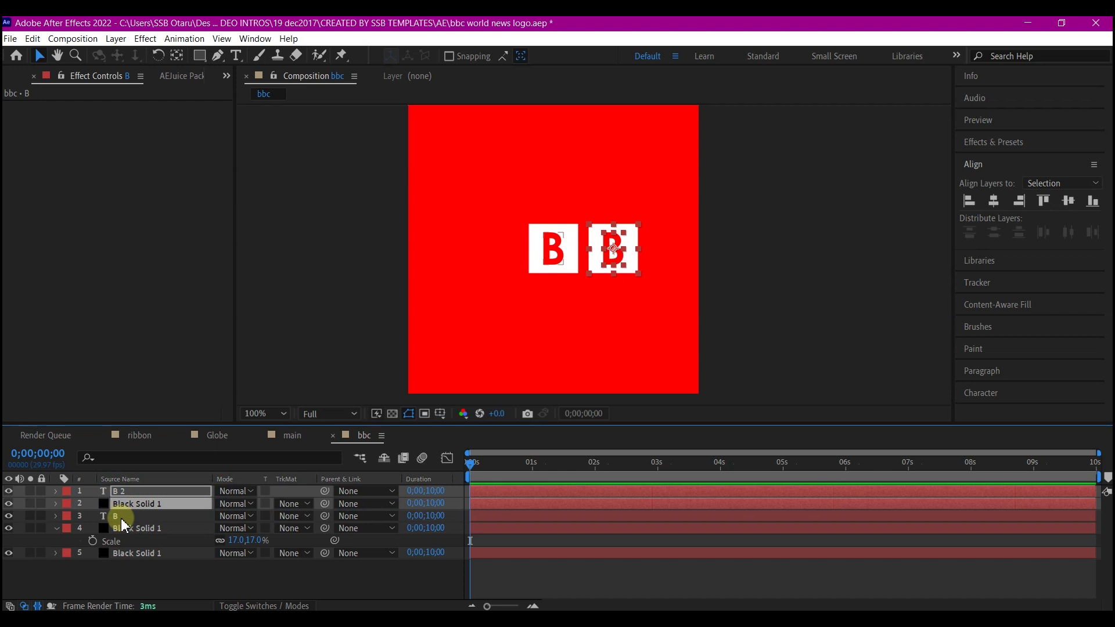
key("ctrl+d")
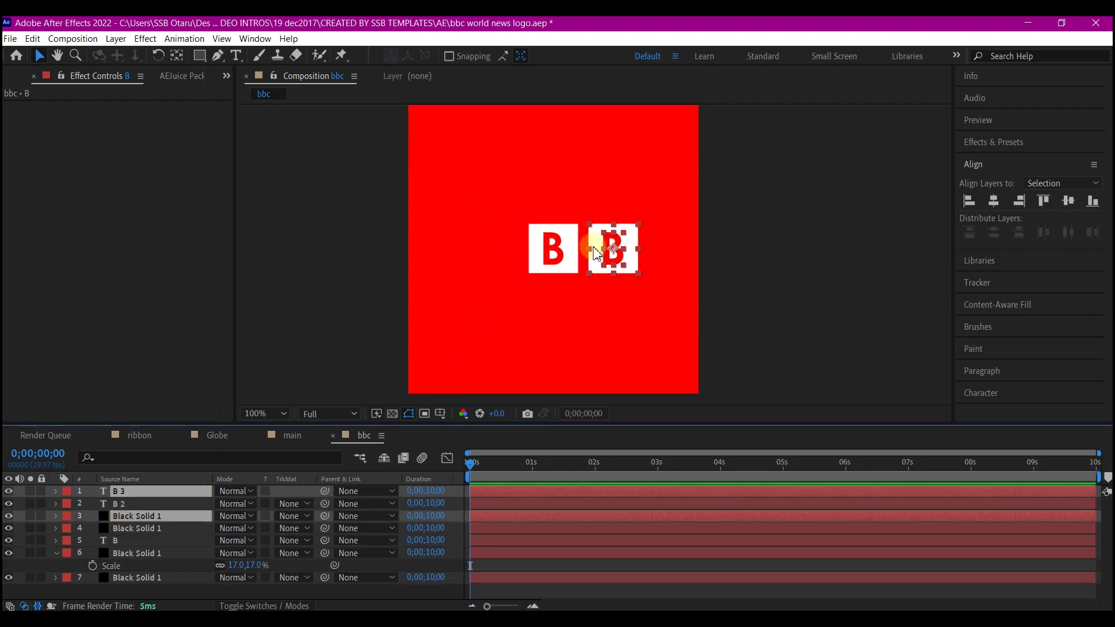
left_click_drag(615, 254, 677, 249)
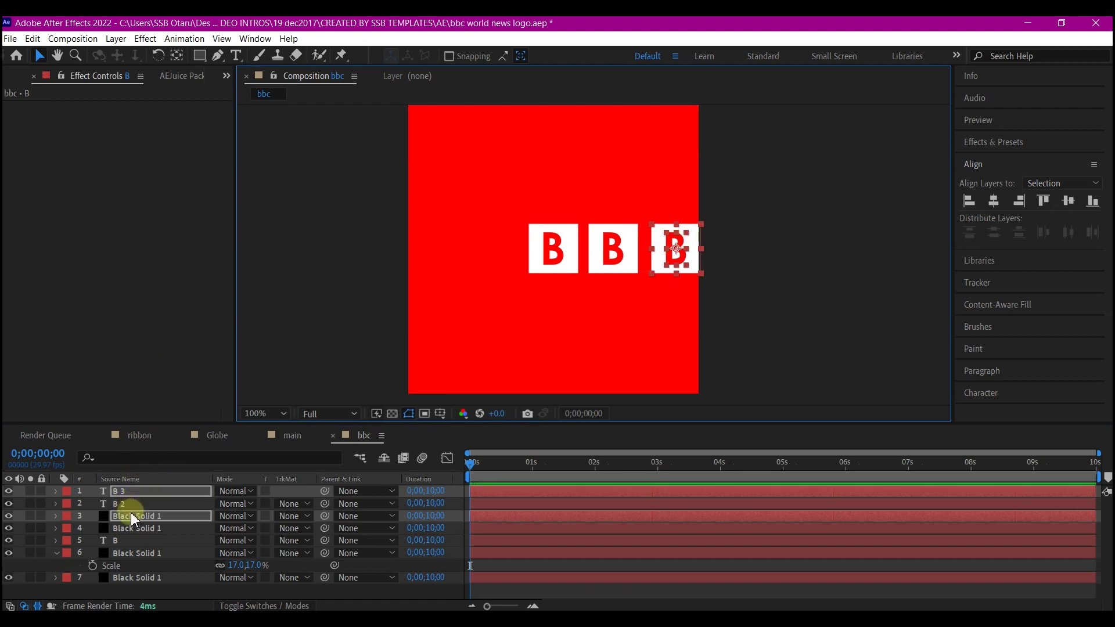
left_click_drag(135, 514, 134, 500)
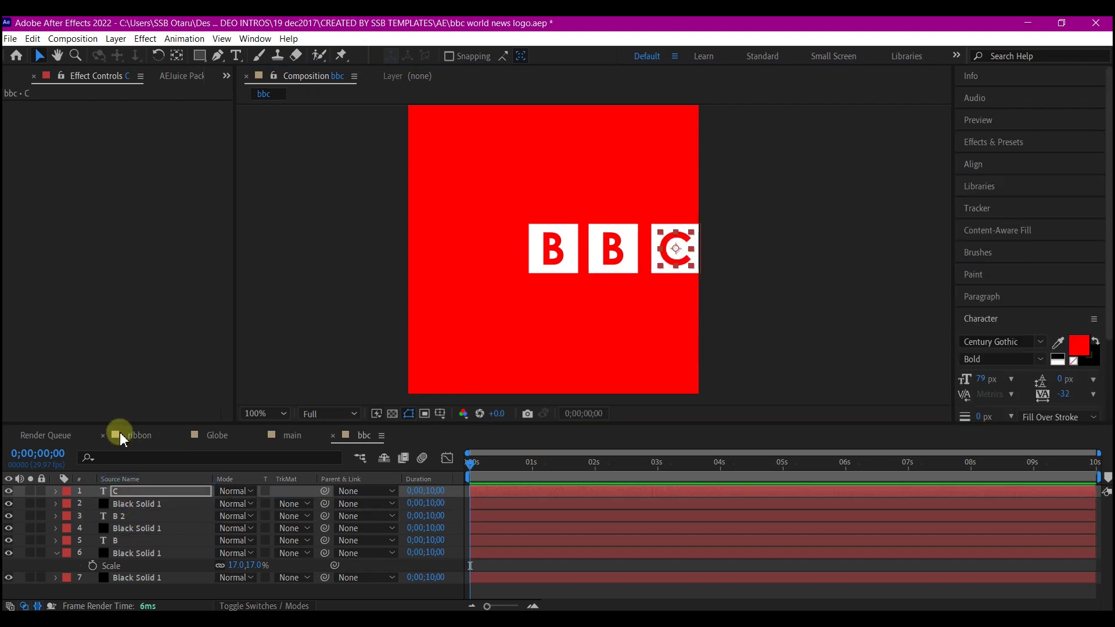
Step: Select the three letter boxes without the red background and move them toward top centre
left_click(116, 492)
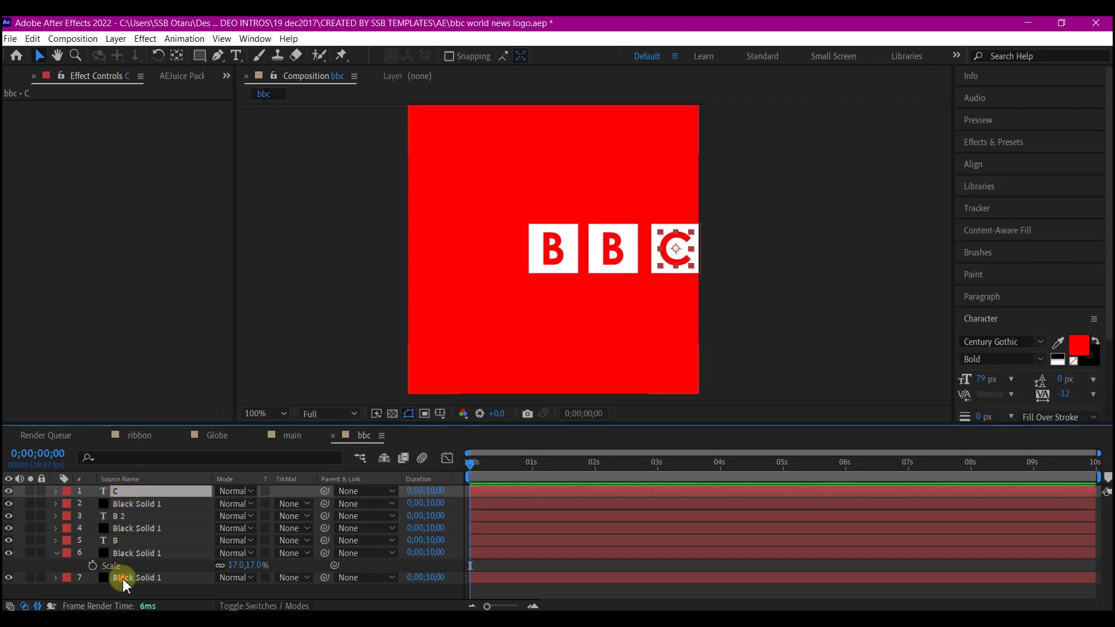
left_click(124, 578, "shift")
left_click(523, 241, "shift")
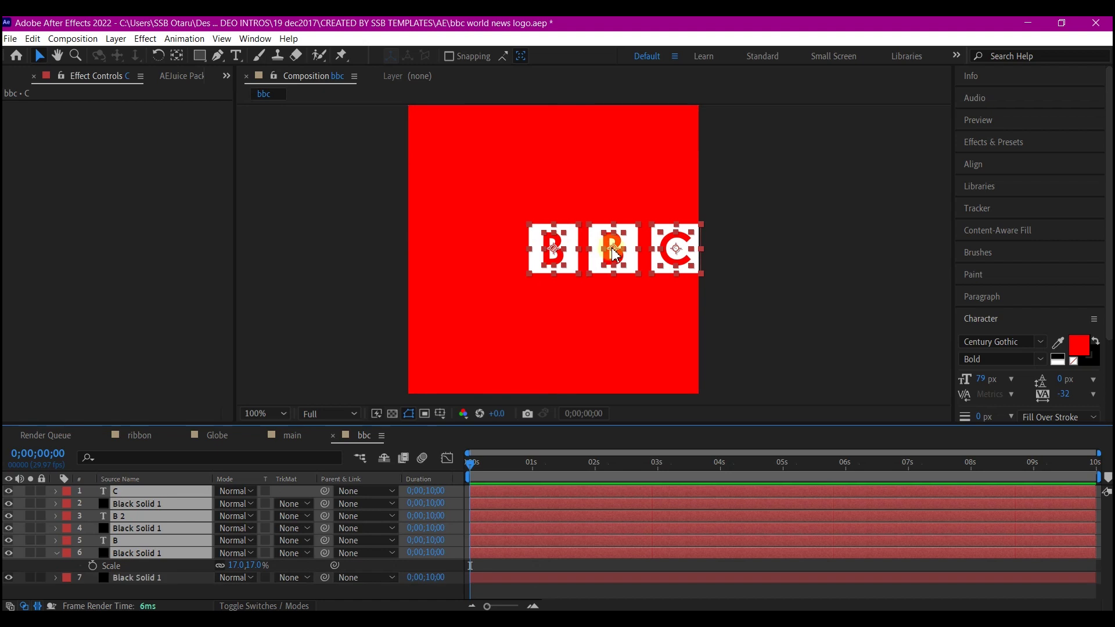
left_click_drag(615, 253, 550, 198)
Step: Duplicate the C letter and replace the copy's text with WORLD NEWS
left_click(145, 495)
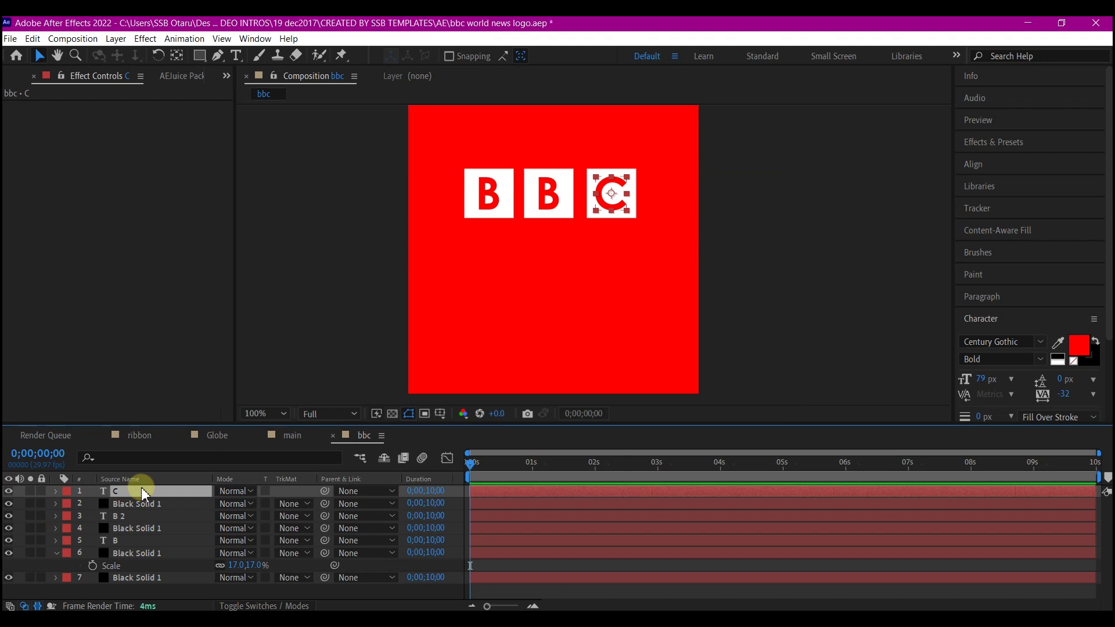
key("ctrl+d")
key("ctrl+t")
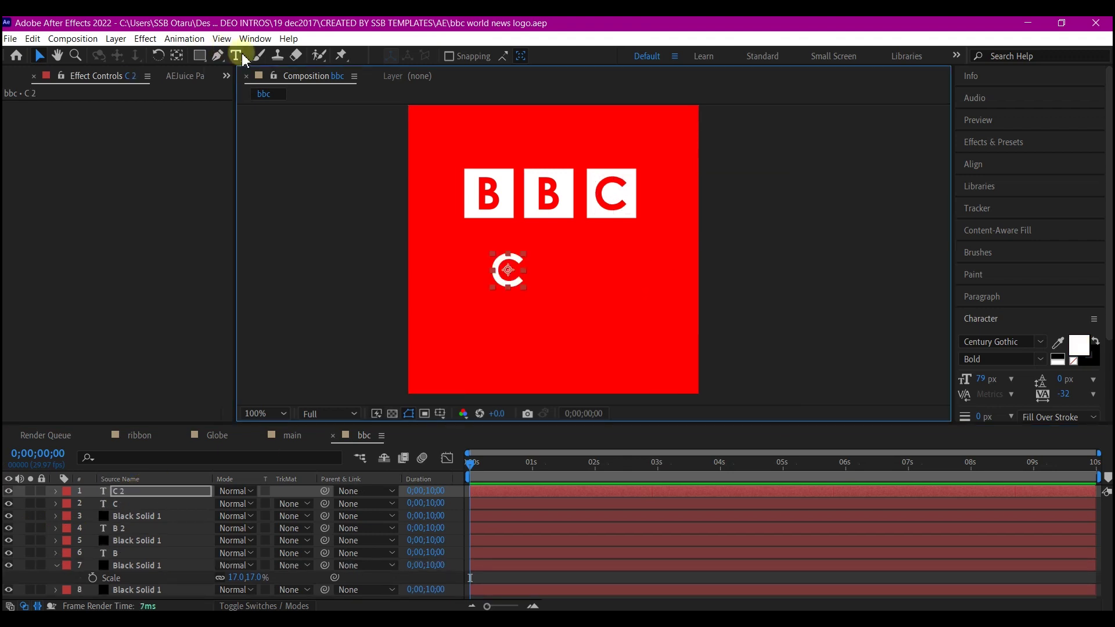
left_click(497, 281)
left_click(497, 274)
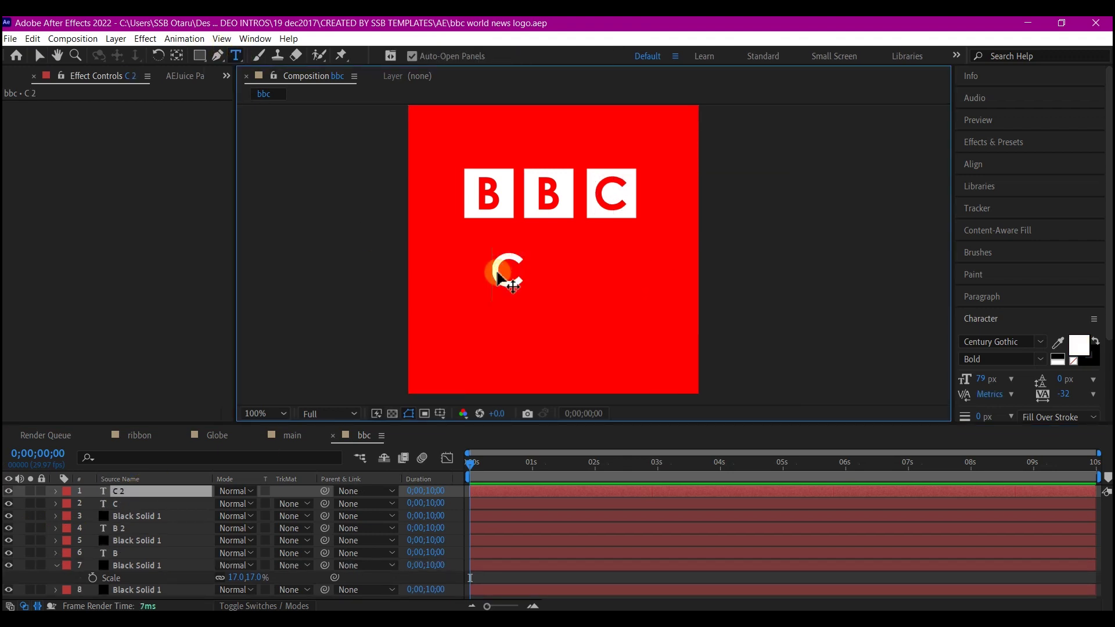
double_click(498, 271)
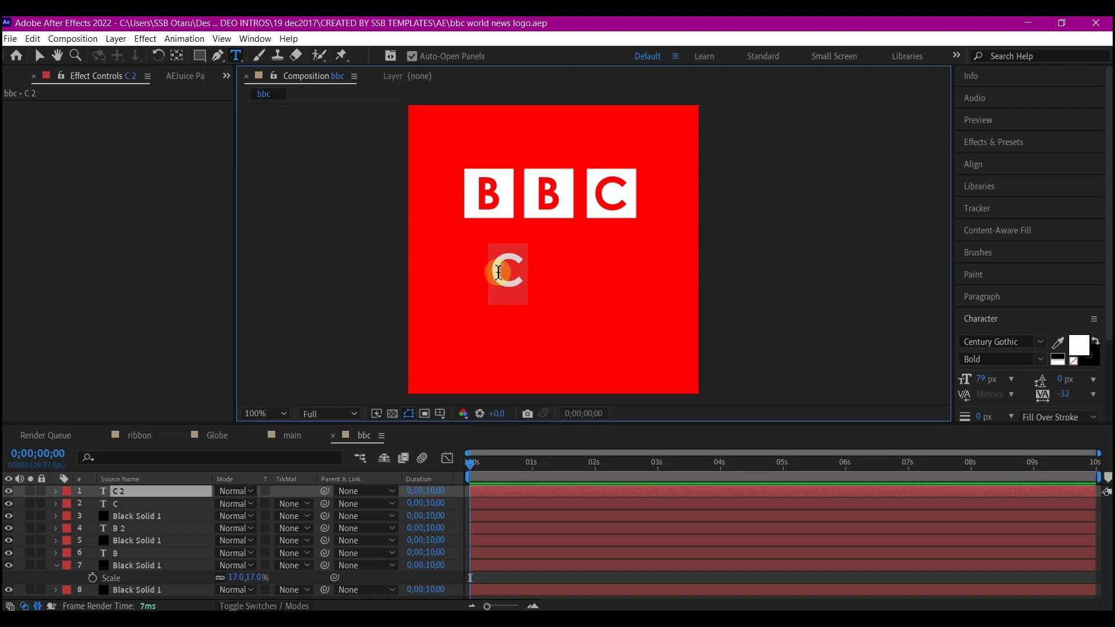
type("WORLD NEWS")
key("Escape")
Step: Finish the text edit and add the bbc logo comp as a layer in the main globe comp
key("v")
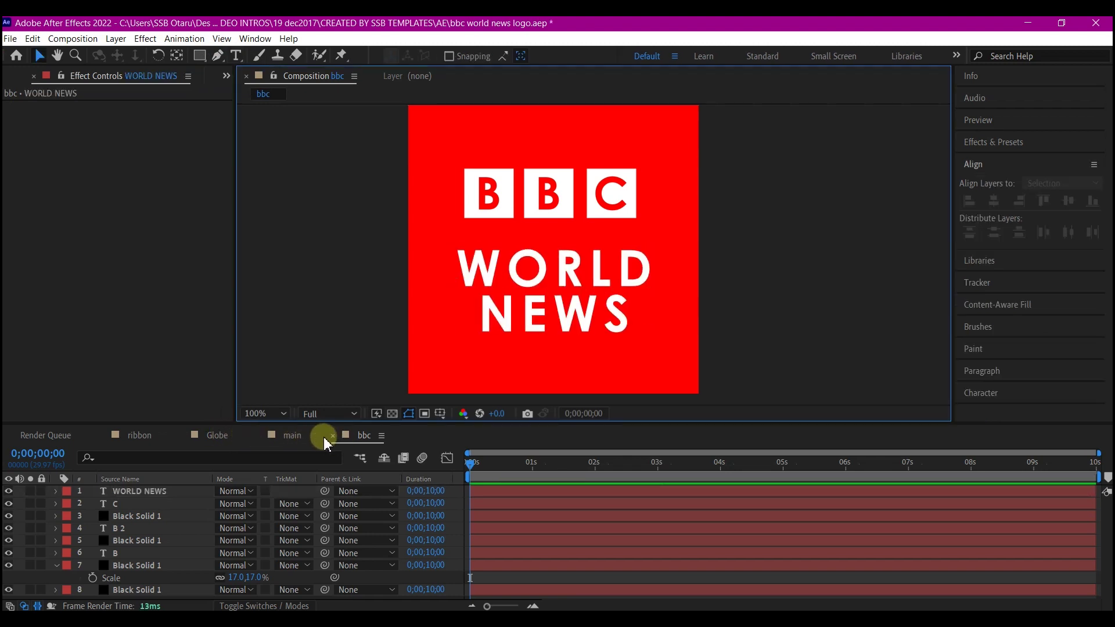
left_click(292, 435)
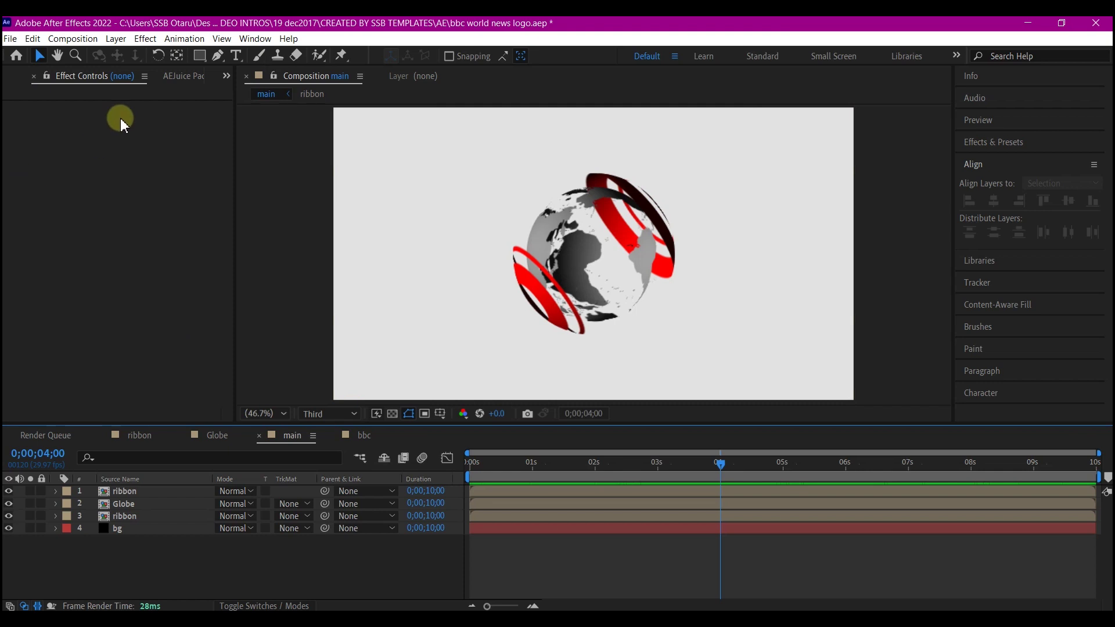
left_click(227, 76)
left_click(257, 96)
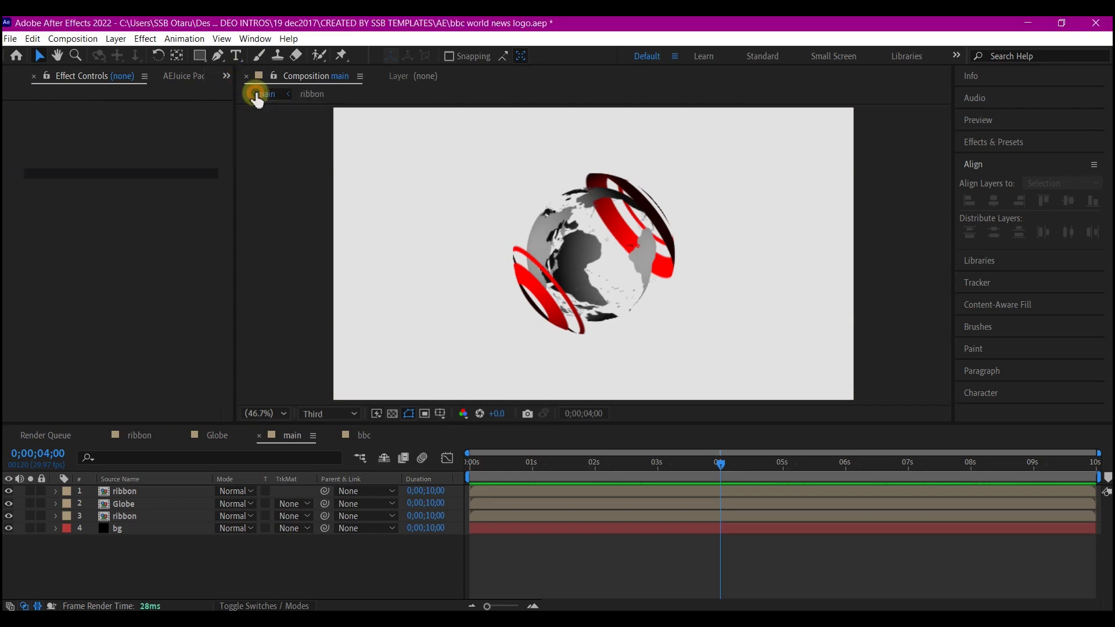
left_click(33, 209)
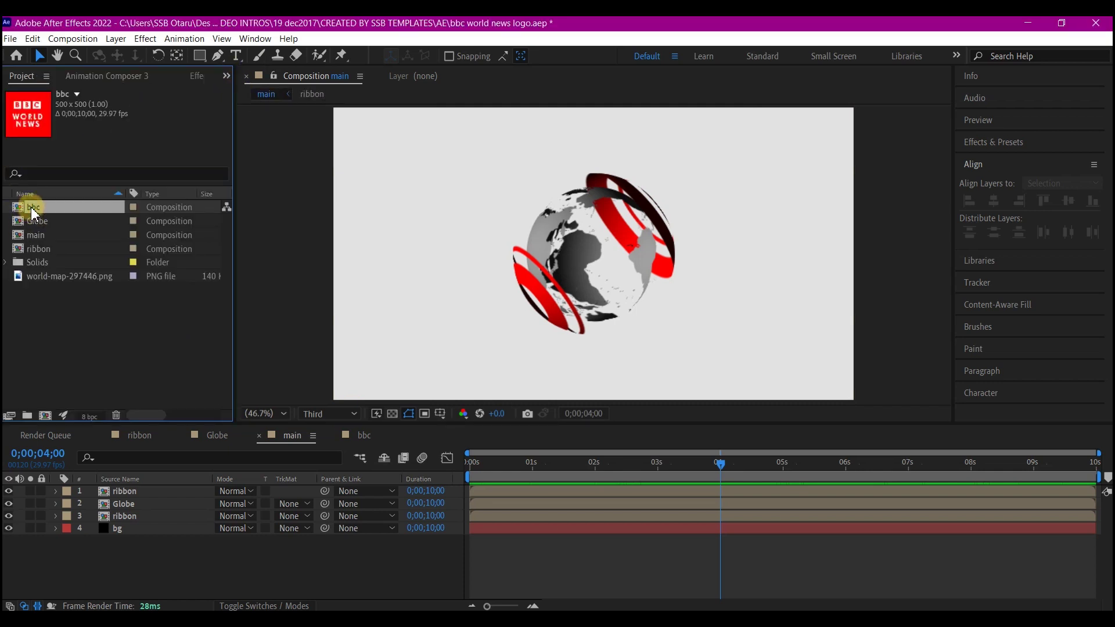
left_click_drag(33, 212, 111, 490)
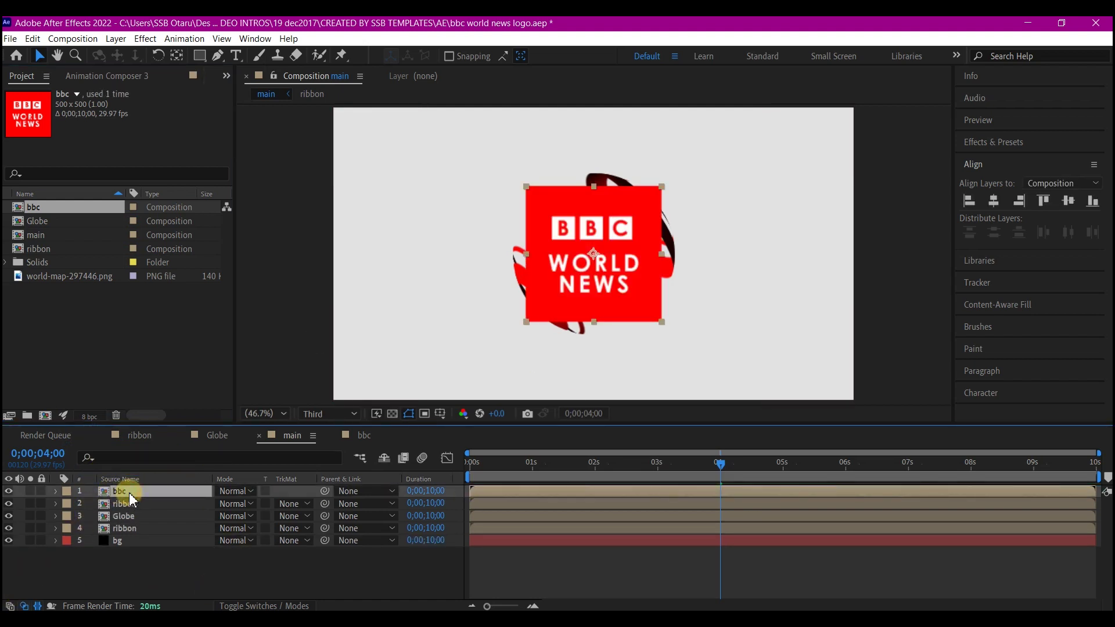
Step: Scale the bbc logo layer to 46% and move it left of the globe
key("s")
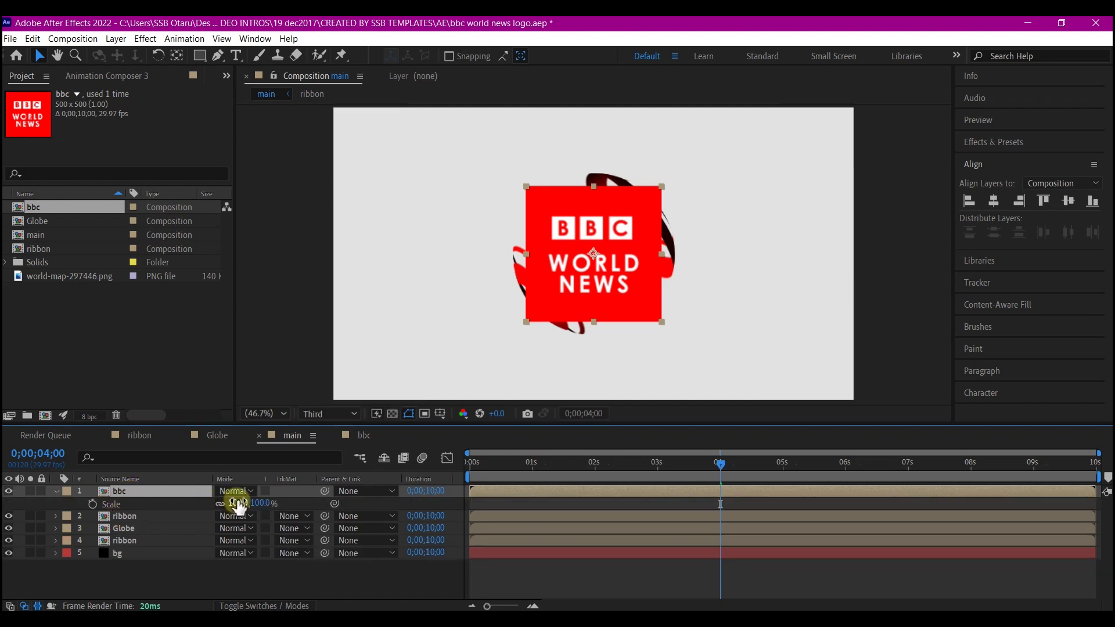
left_click_drag(238, 503, 213, 512)
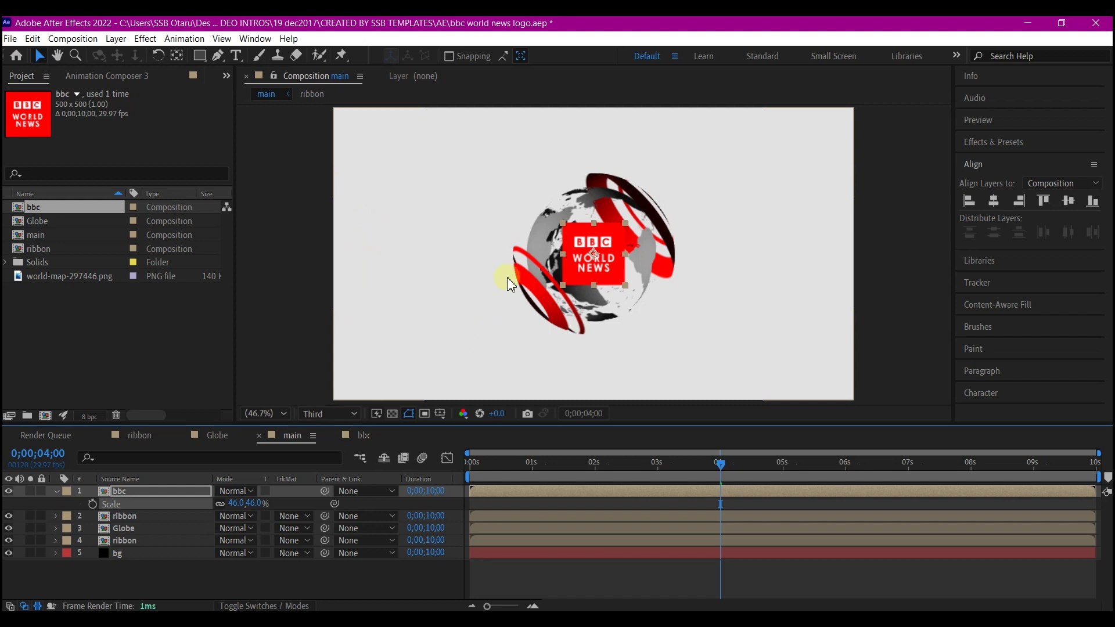
left_click_drag(591, 252, 457, 255)
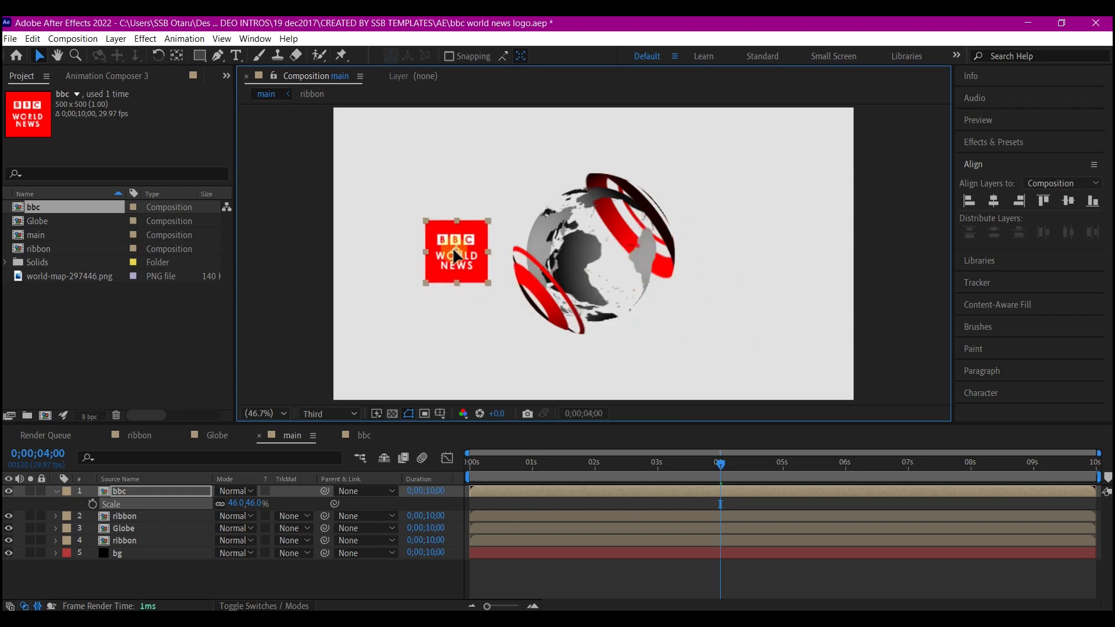